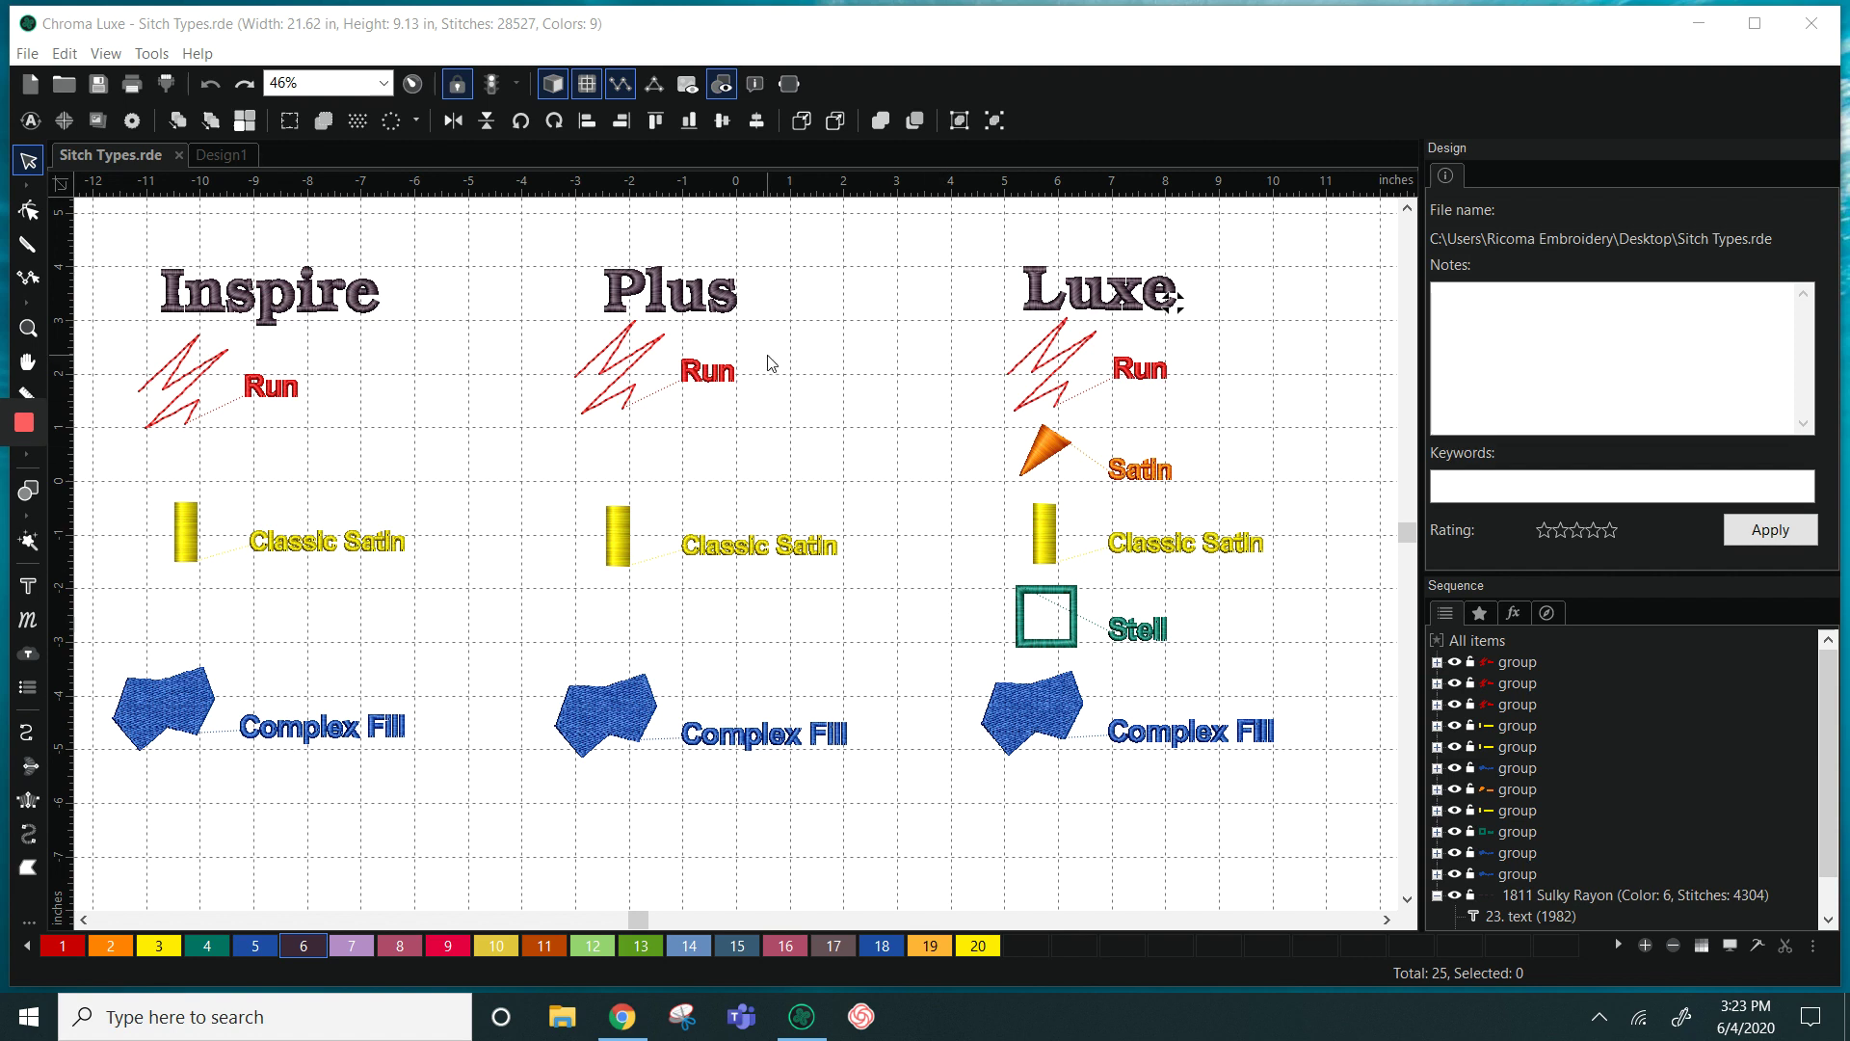
Bring up the blank Design1 canvas, leaving the Sitch Types.rde sampler open beside it
left_click(220, 152)
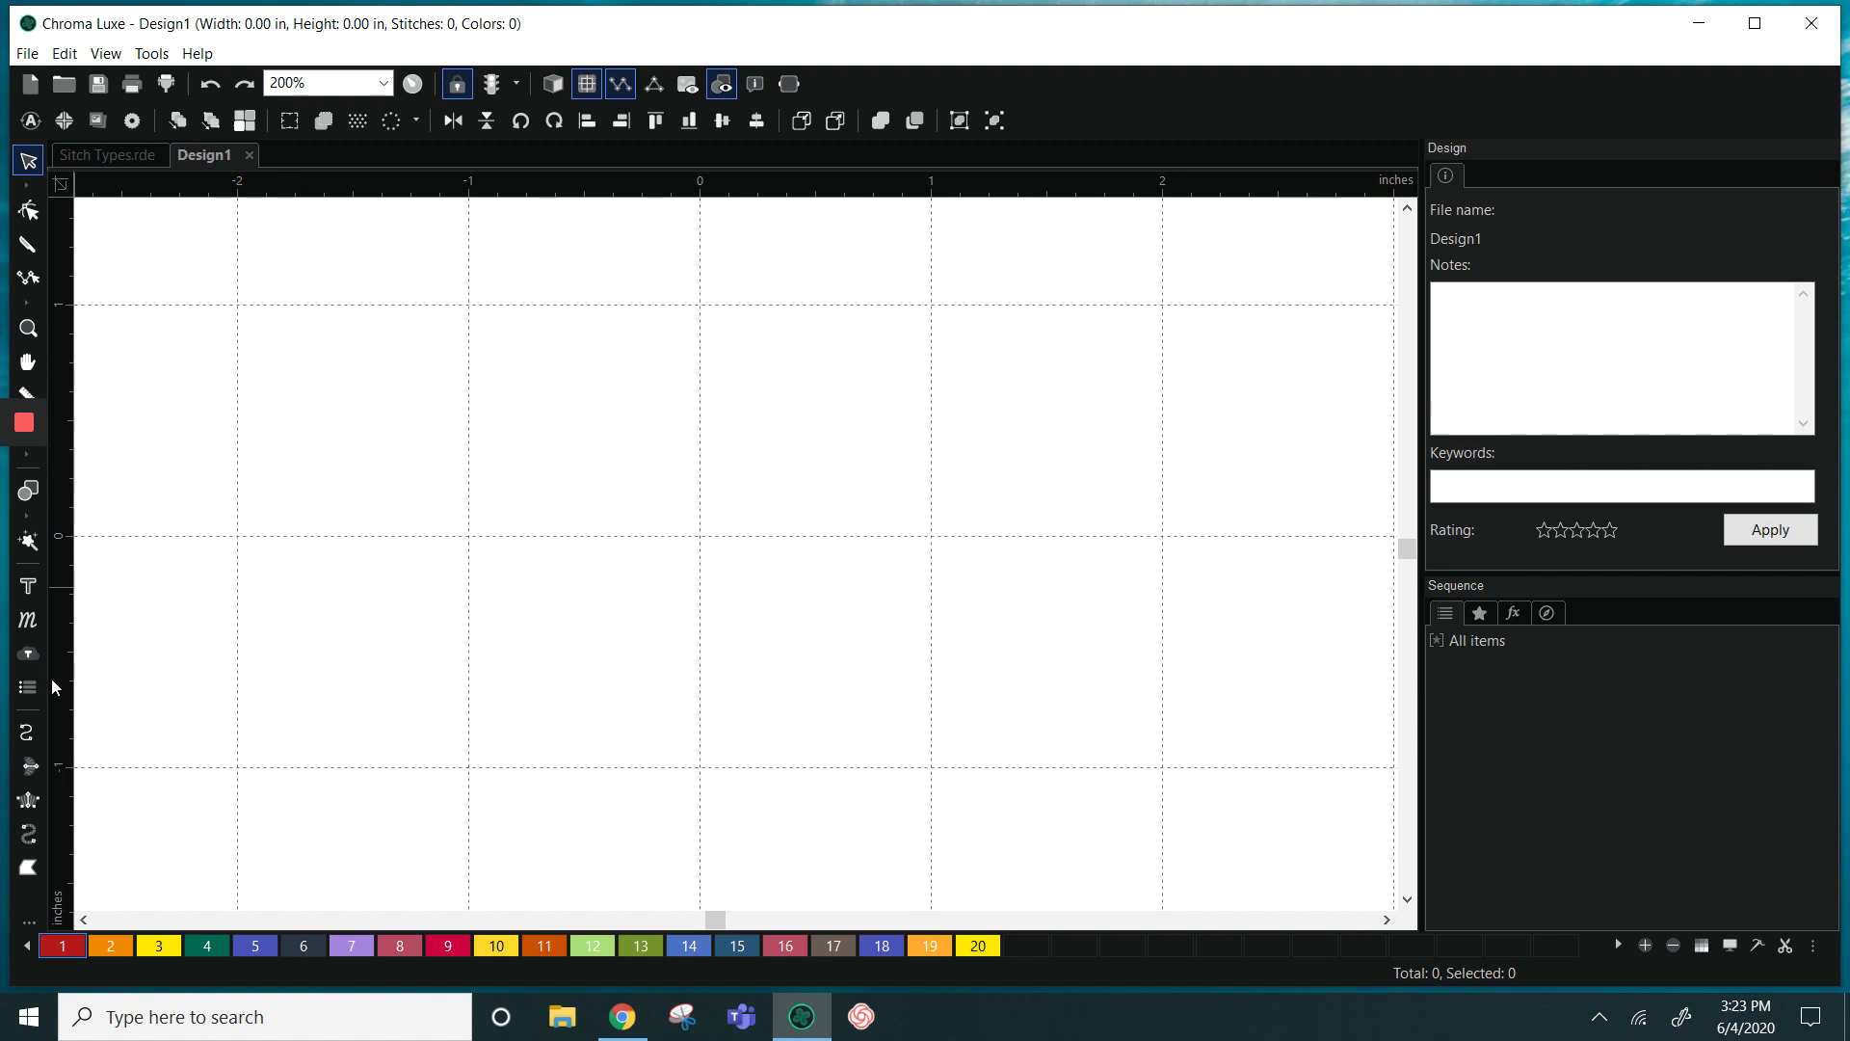
Start a zigzag run-stitch line on the blank canvas with the Run tool
left_click(32, 735)
left_click(29, 738)
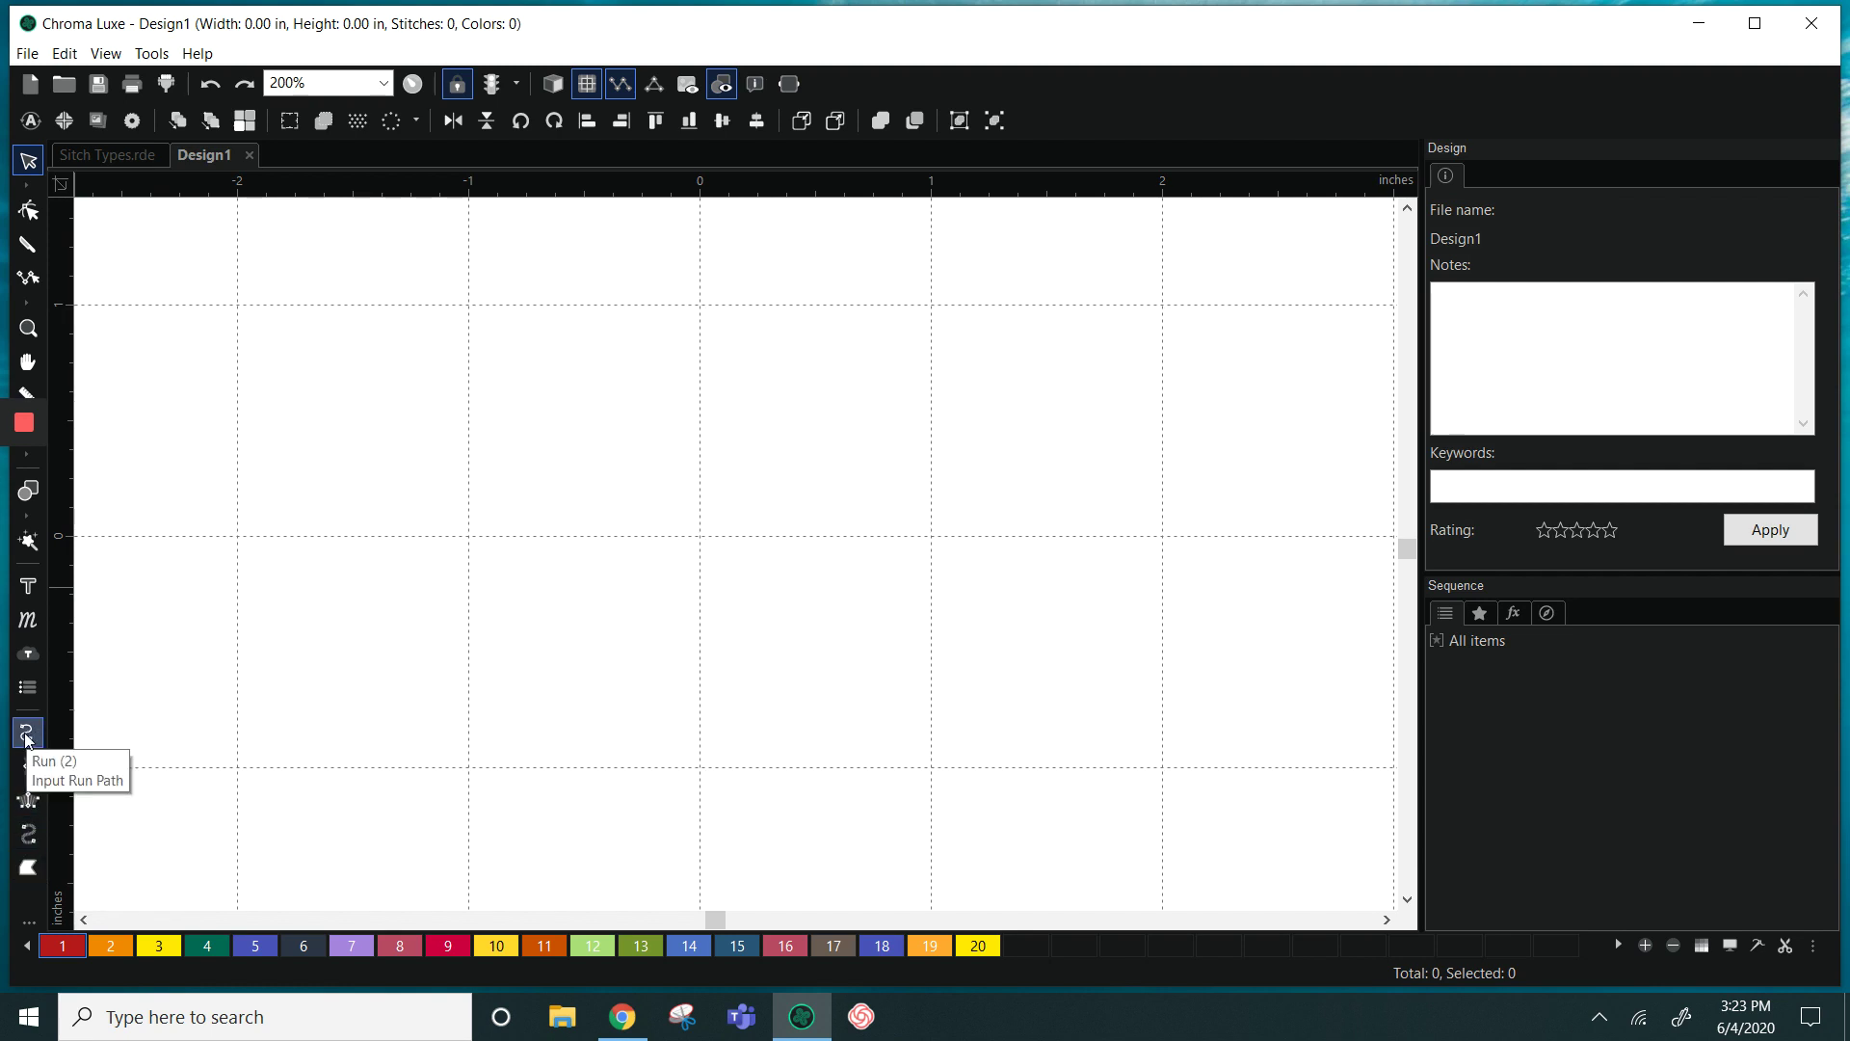
left_click(27, 739)
left_click(290, 458)
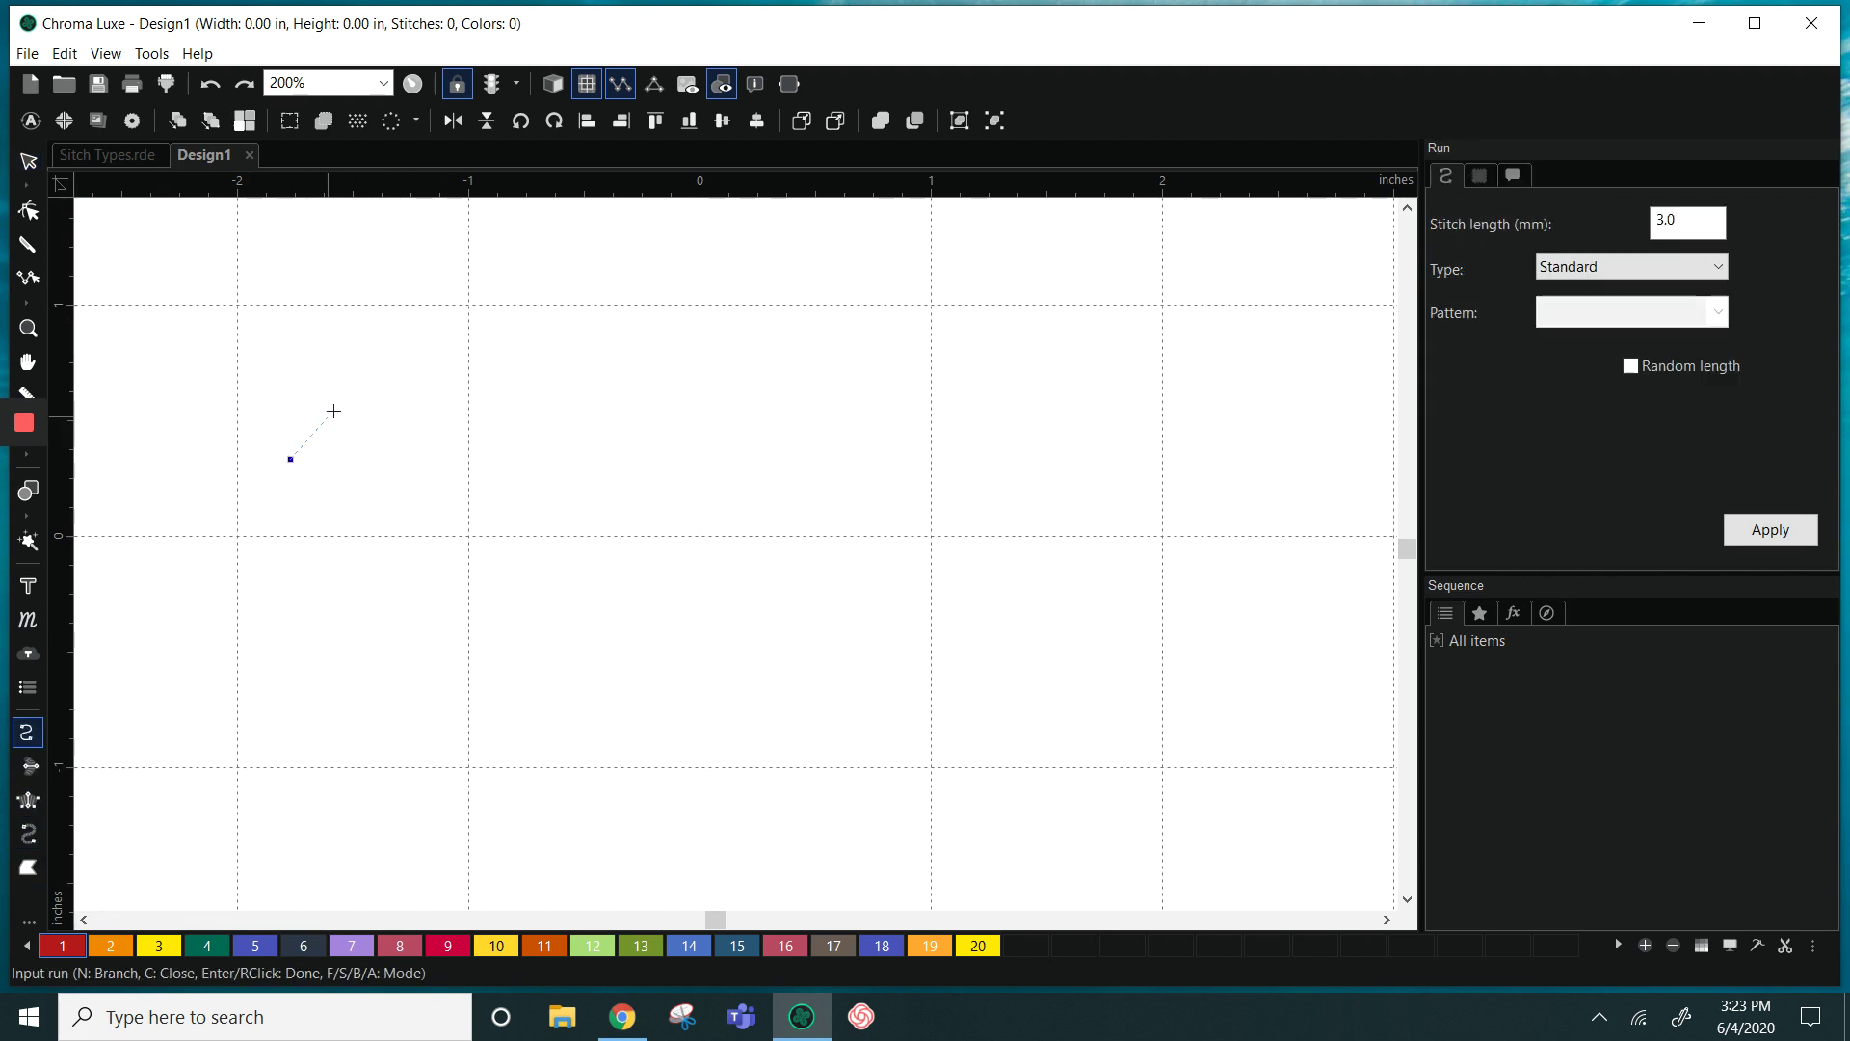
left_click(381, 366)
left_click(294, 507)
left_click(386, 411)
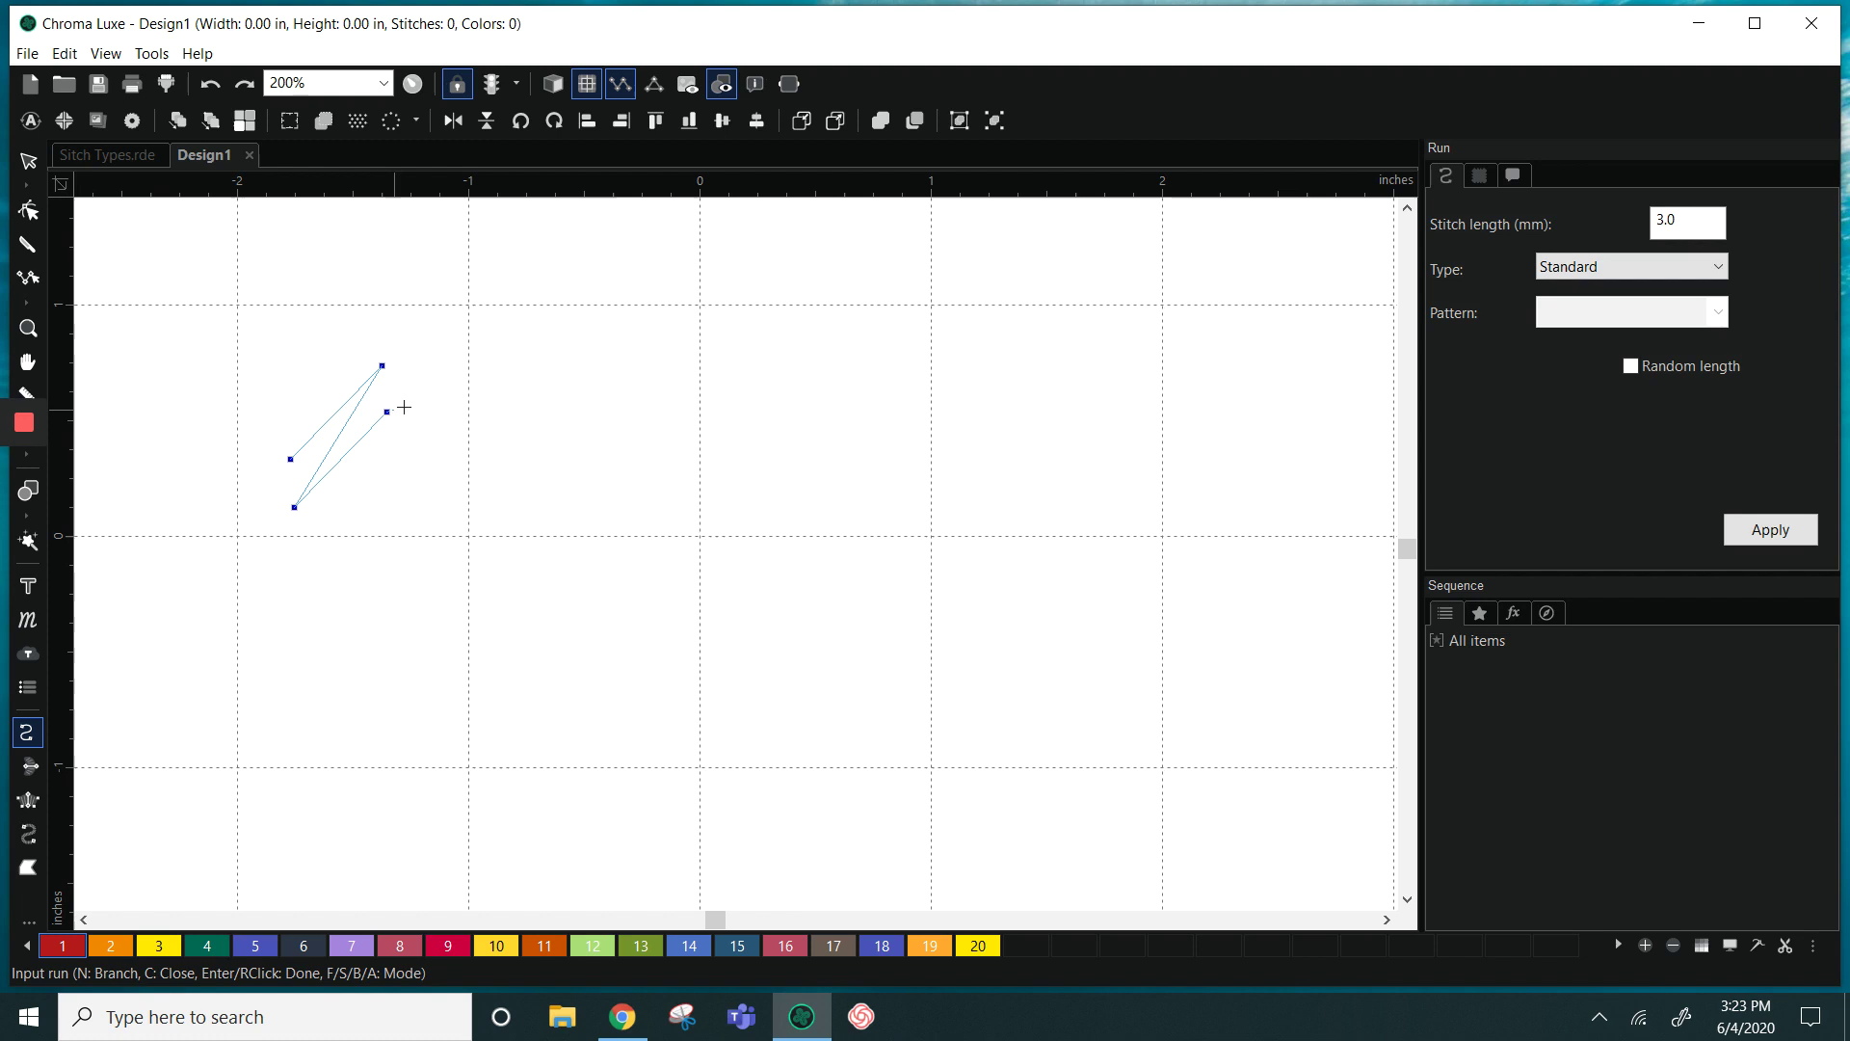
Finish the zigzag as a 36-stitch, 3.0 mm run line and view it as 3D thread
left_click(479, 387)
left_click(370, 489)
left_click(508, 448)
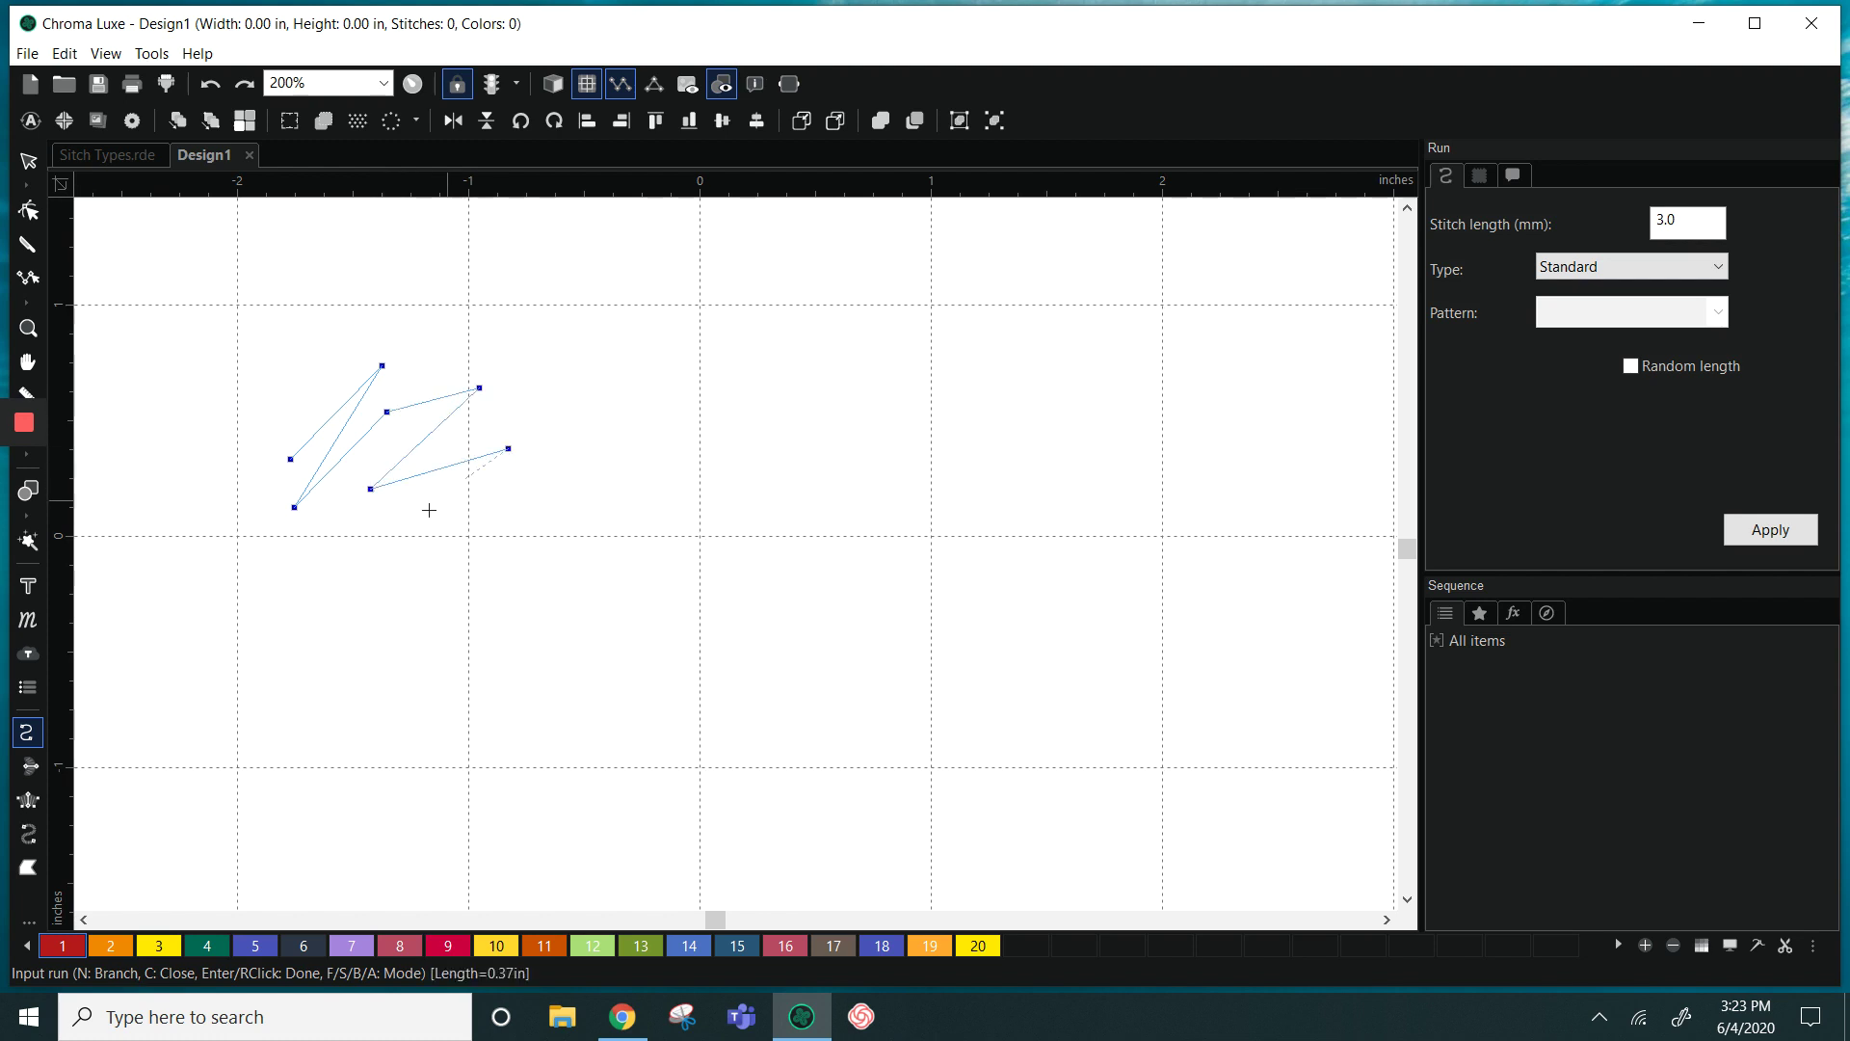
right_click(375, 553)
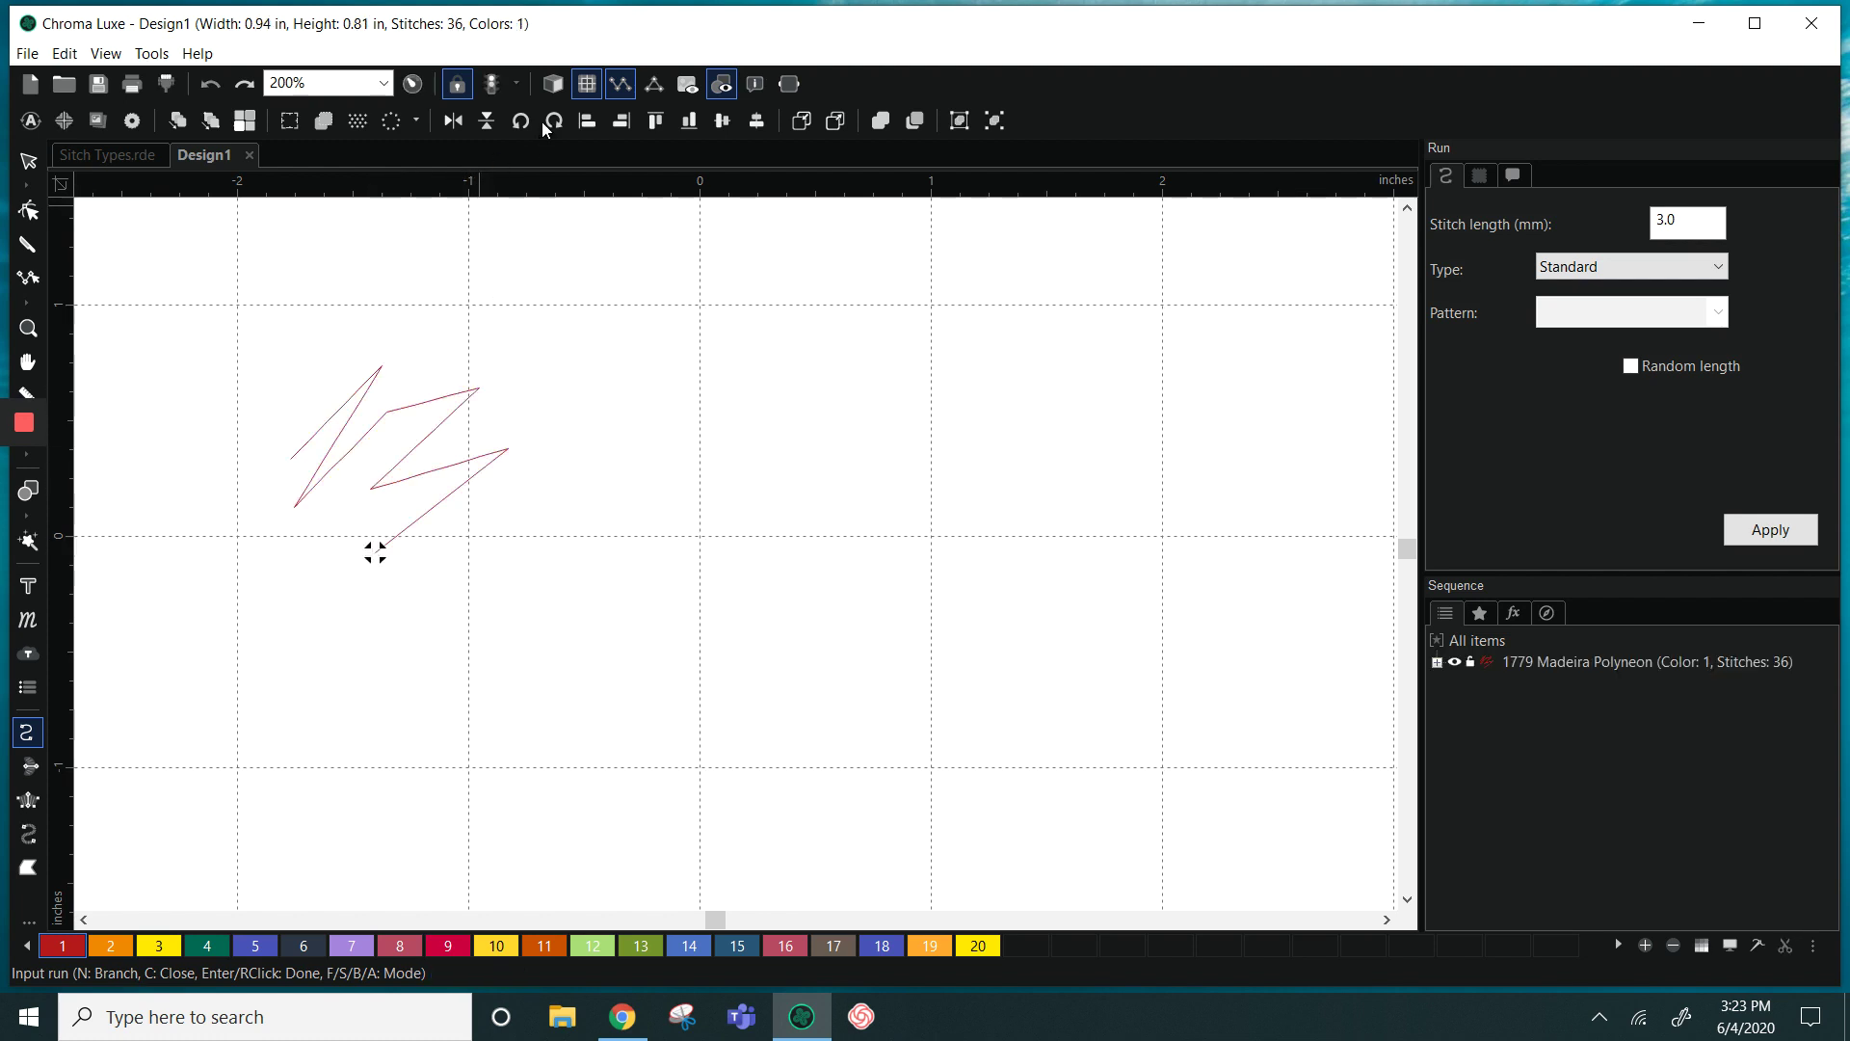
left_click(554, 84)
scroll(463, 601, "up", 1)
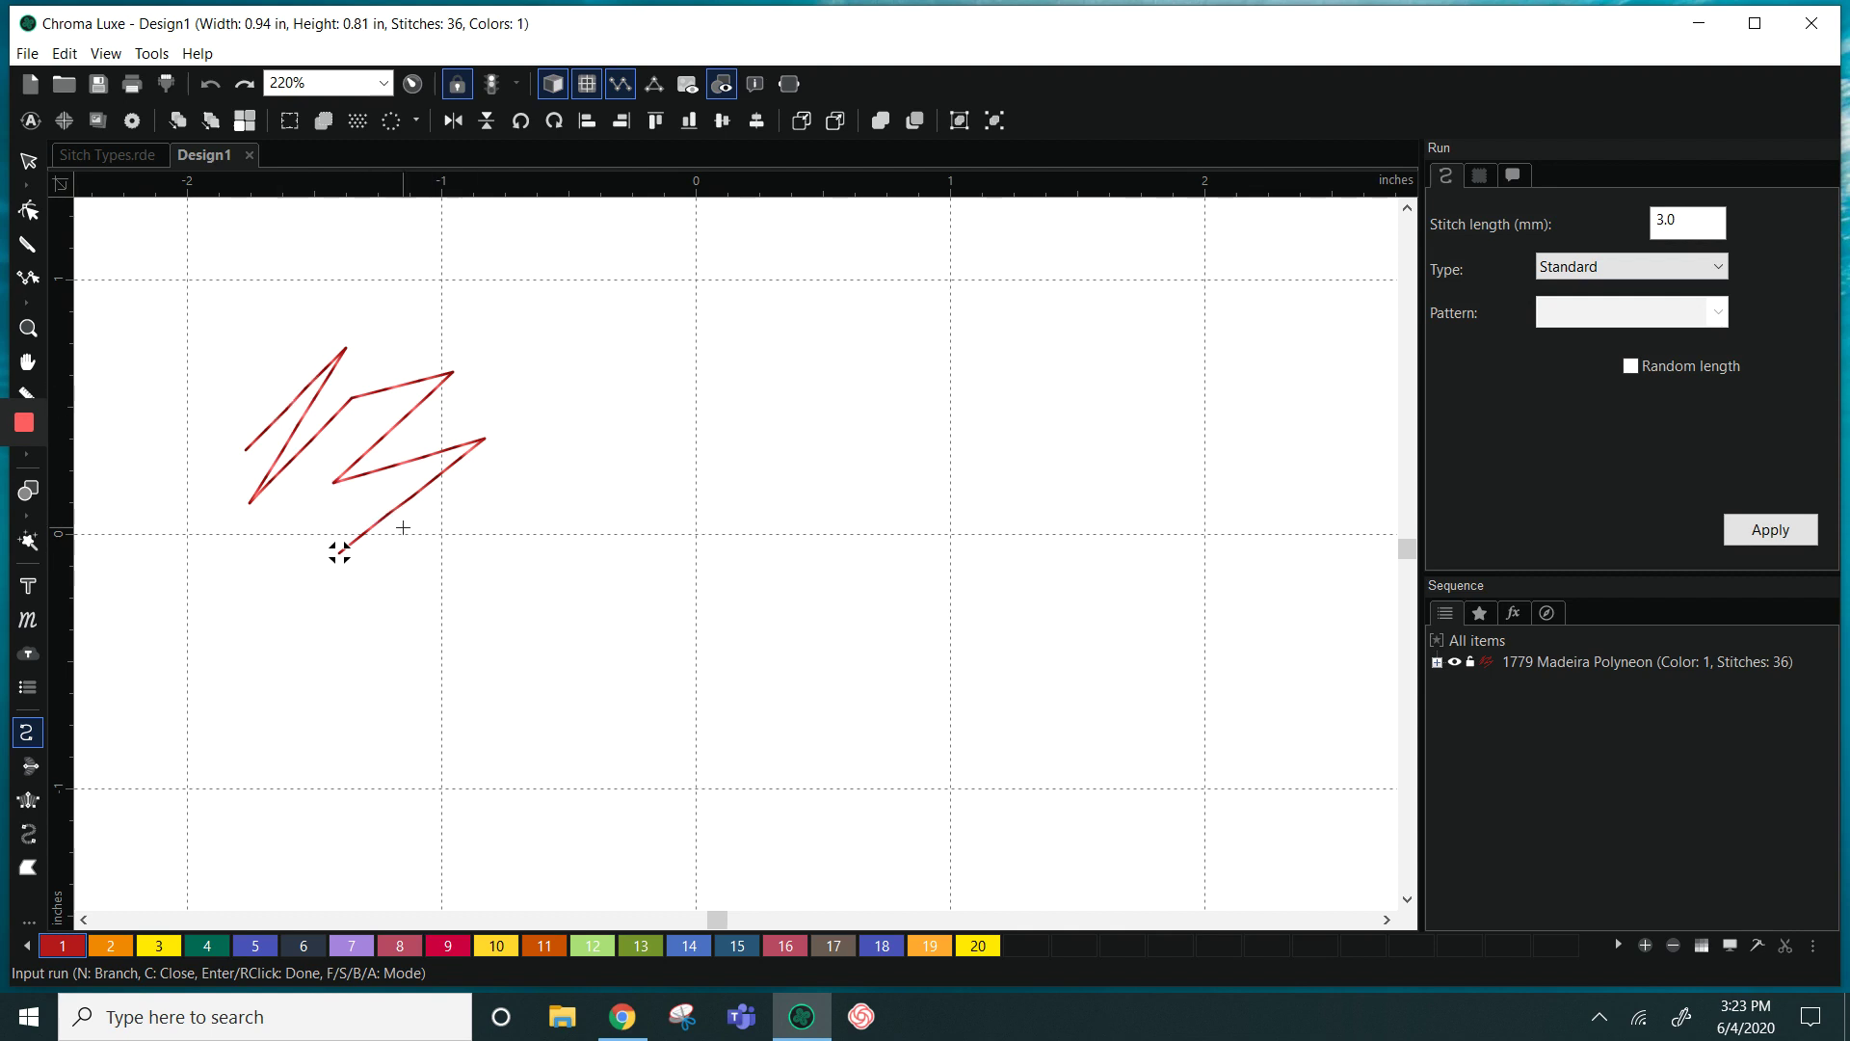
Draw a satin-filled triangle to the right of the zigzag run
left_click(29, 767)
left_click(717, 300)
left_click(673, 426)
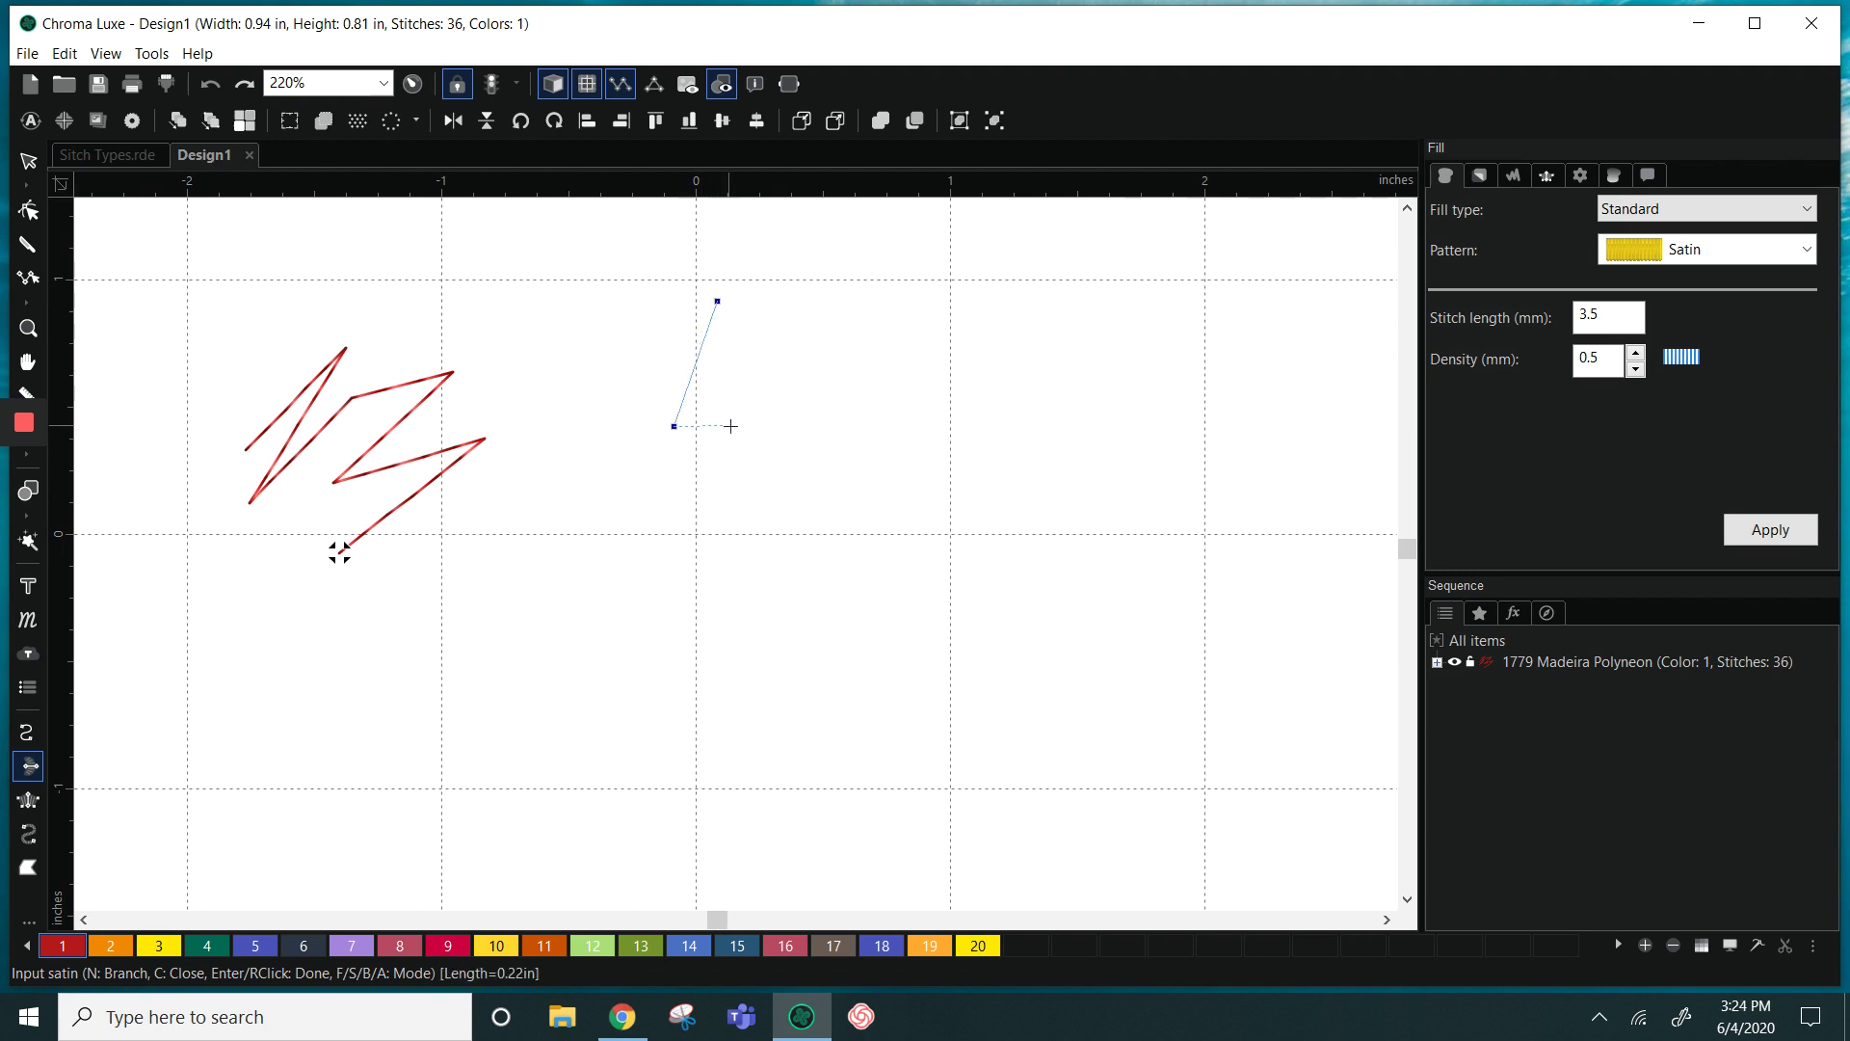
left_click(748, 426)
left_click(718, 300)
left_click(718, 301)
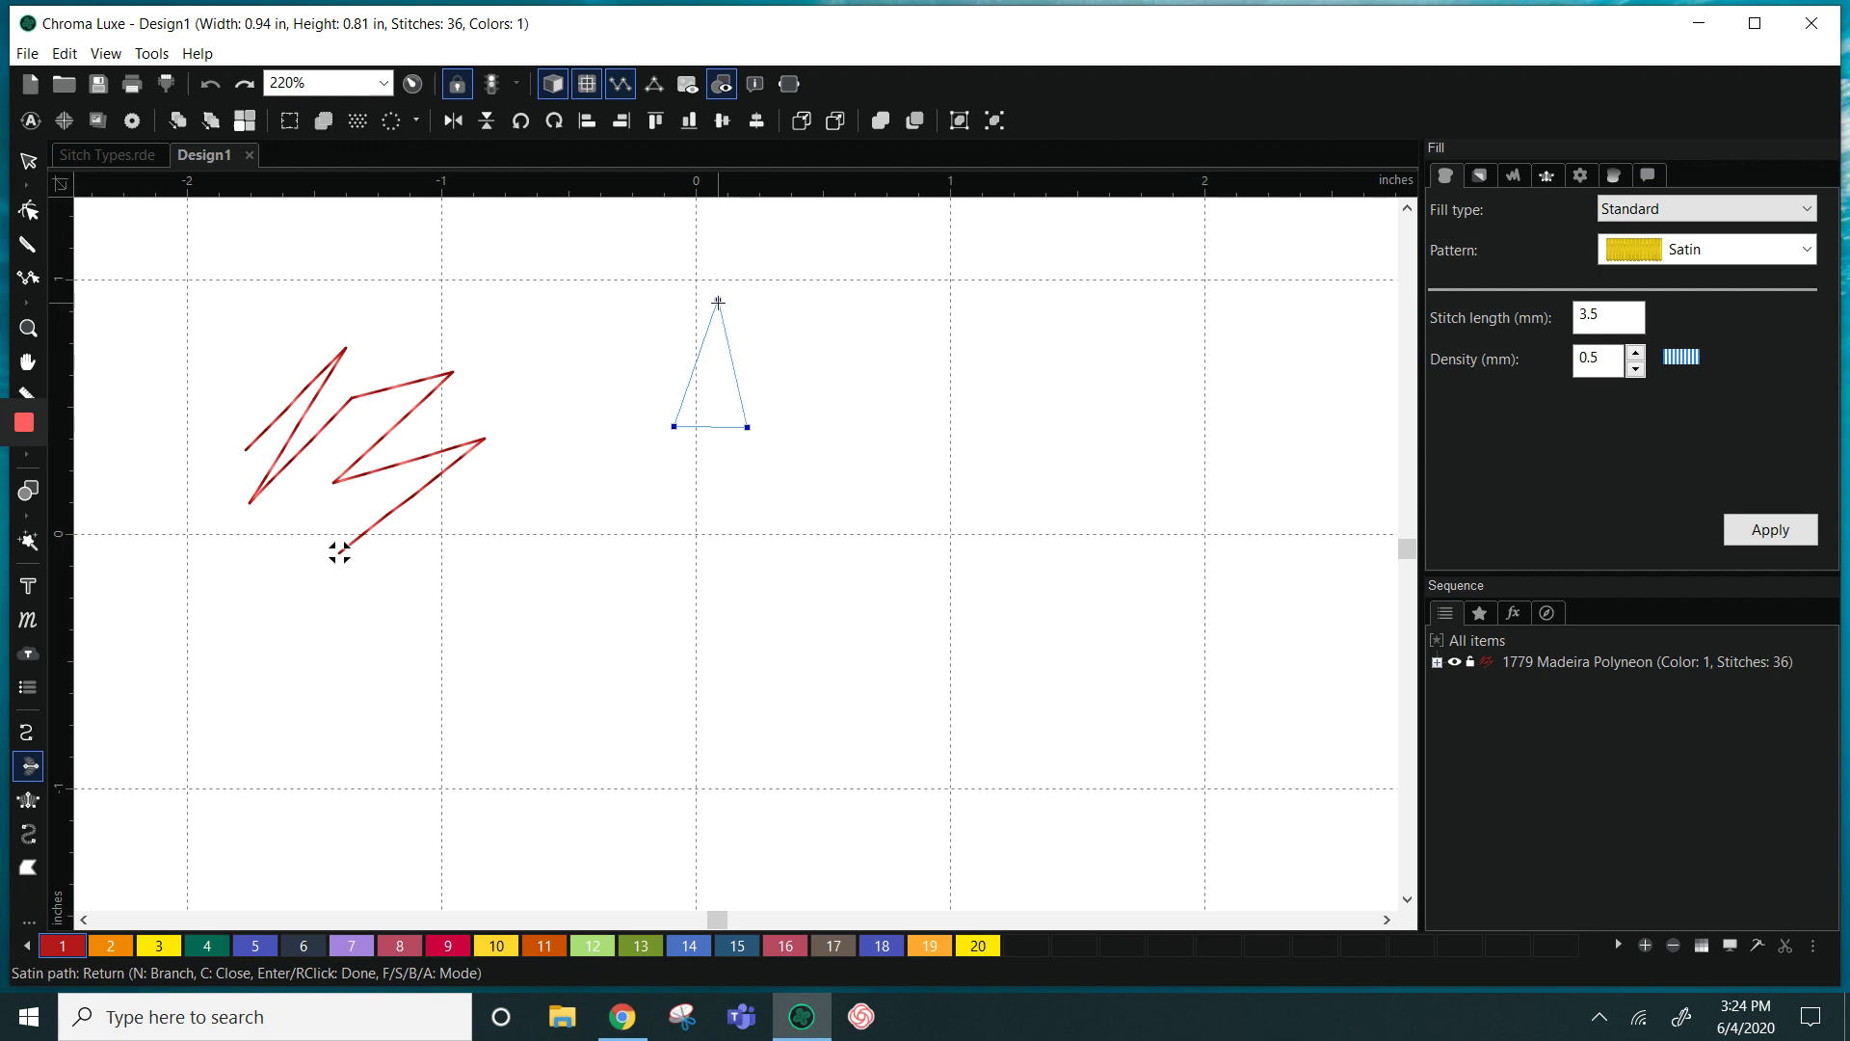
key("Return")
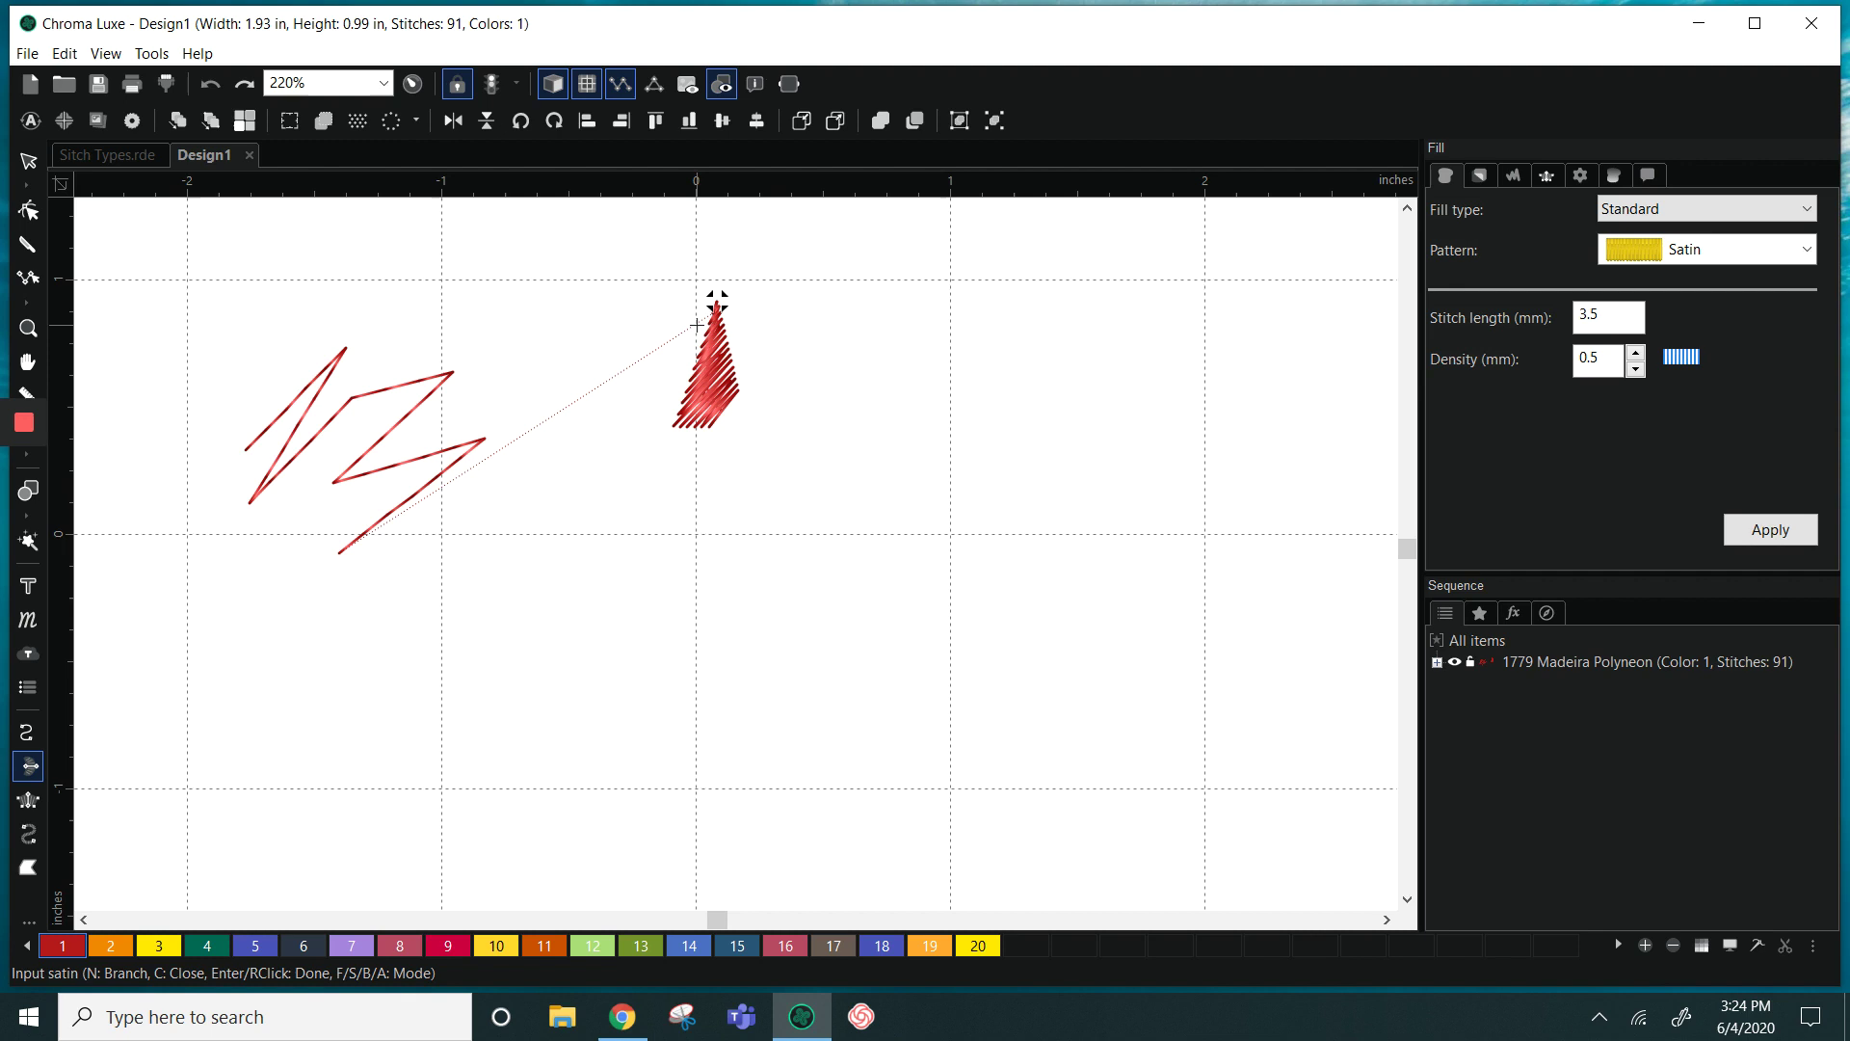
Add a horizontal angle line to the triangle, then enlarge it down and to the left
left_click(28, 209)
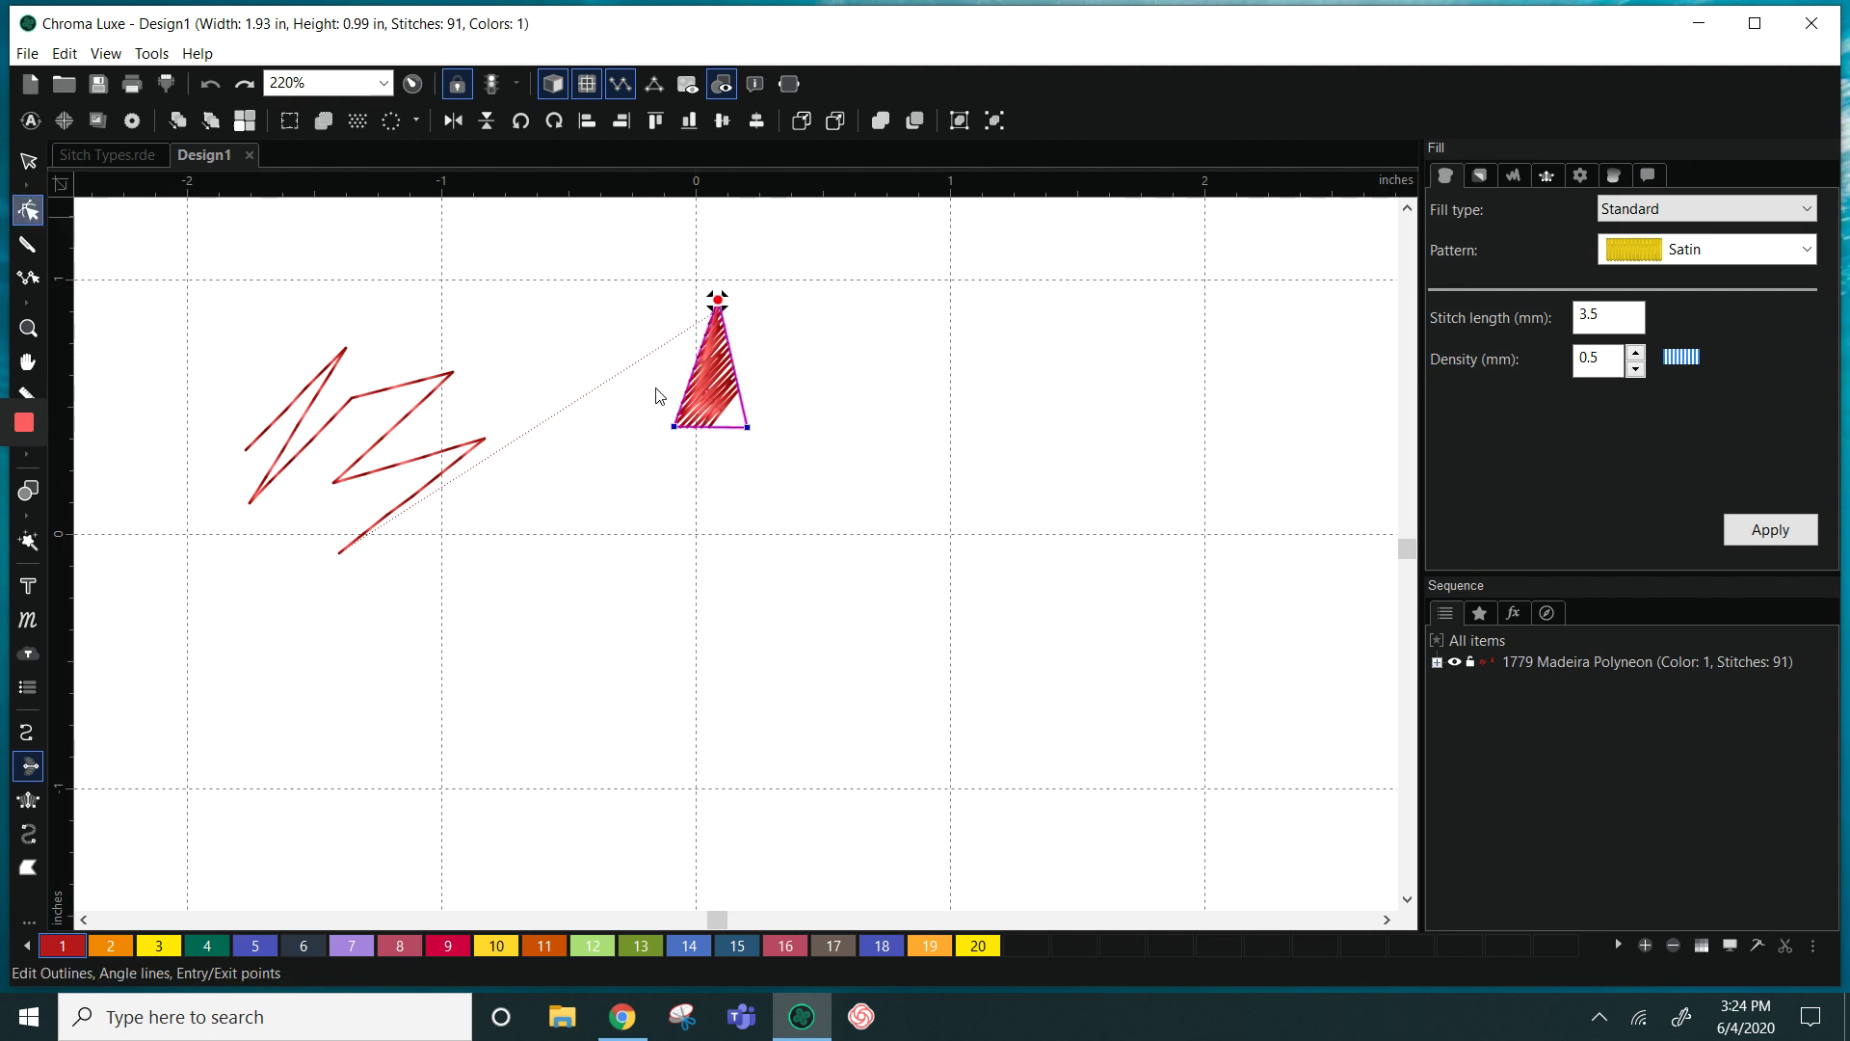
right_click(696, 370)
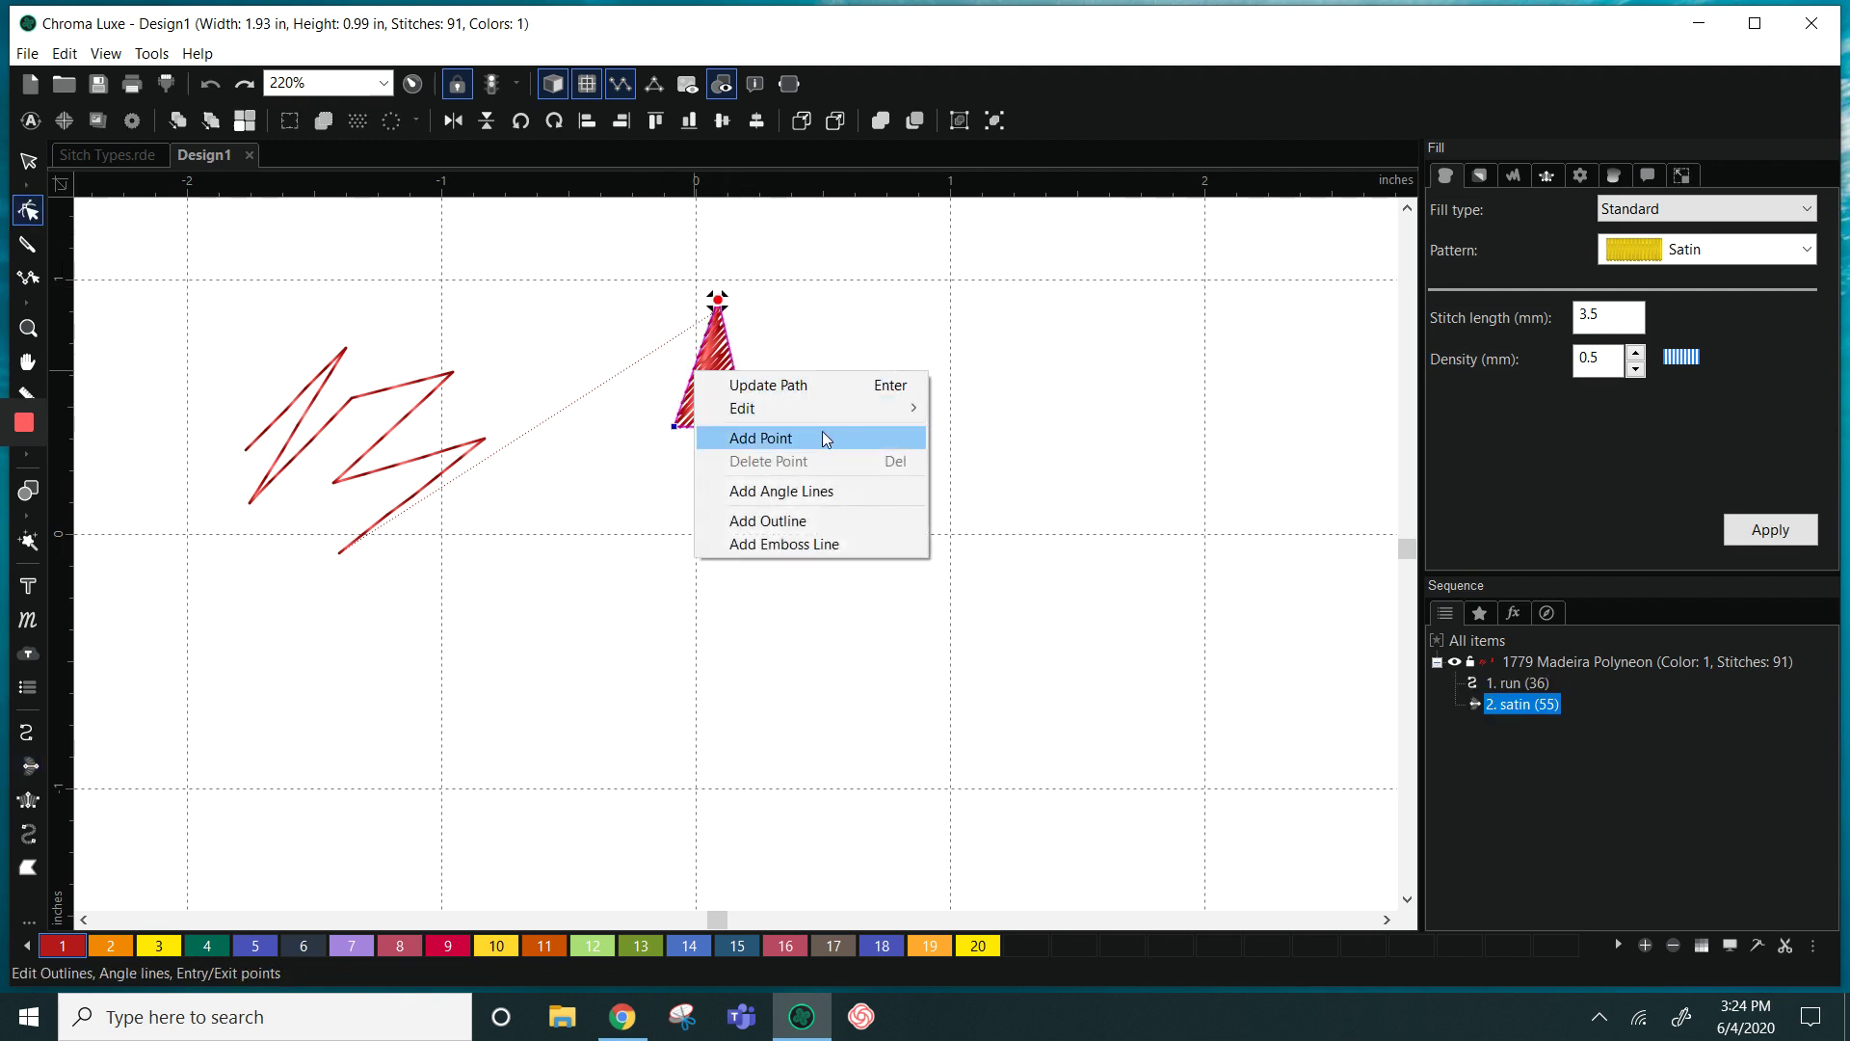
left_click(838, 497)
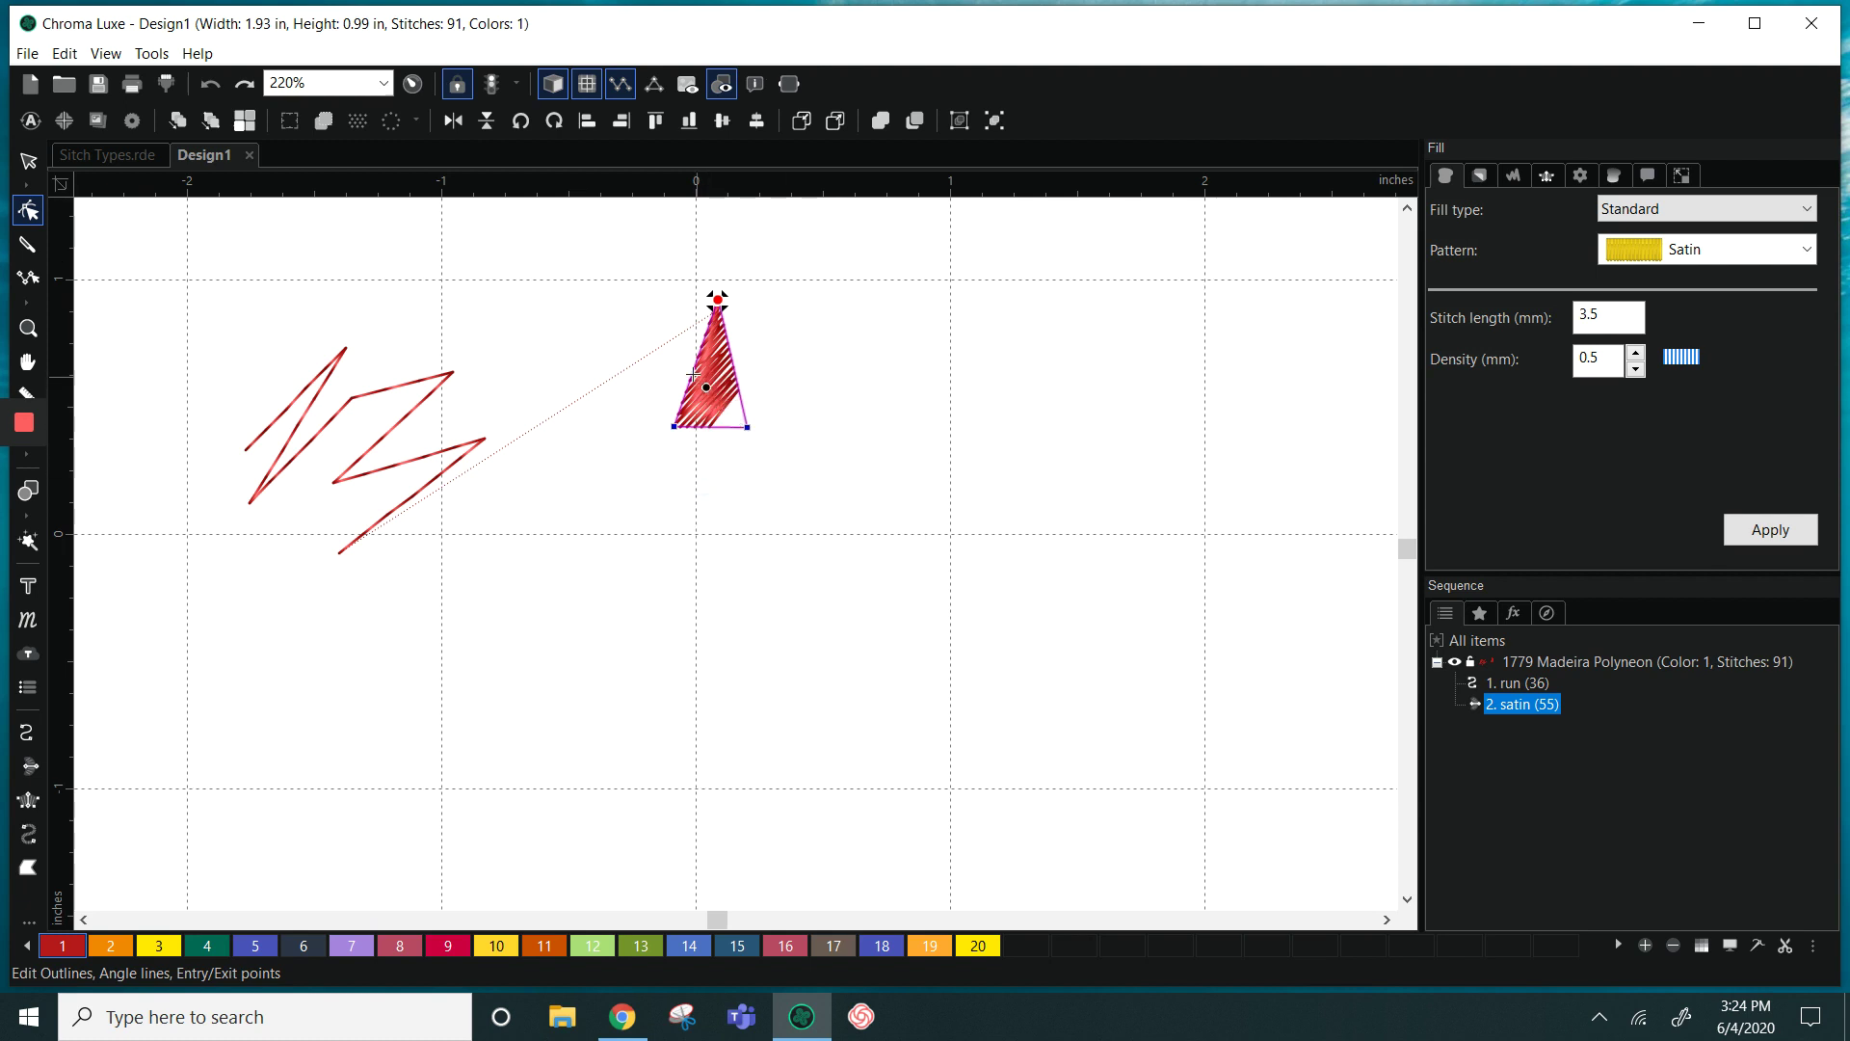
left_click_drag(691, 379, 736, 378)
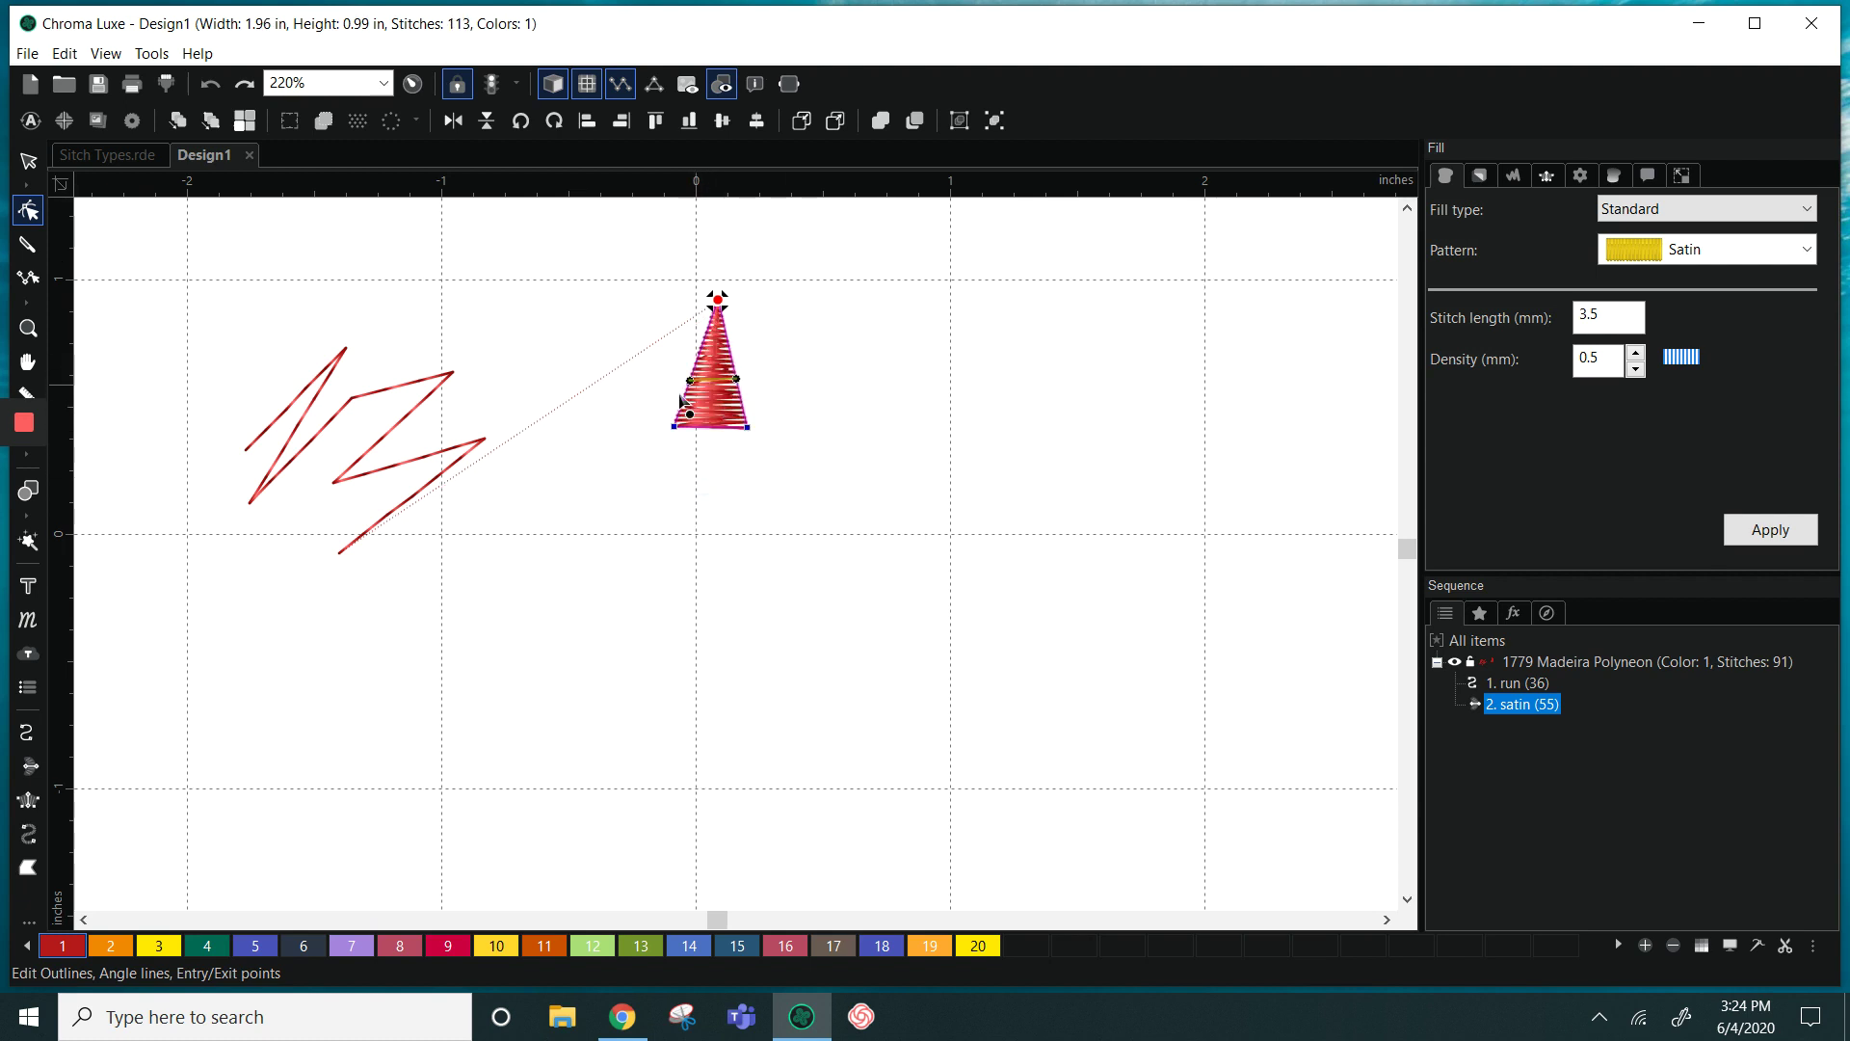
left_click(28, 160)
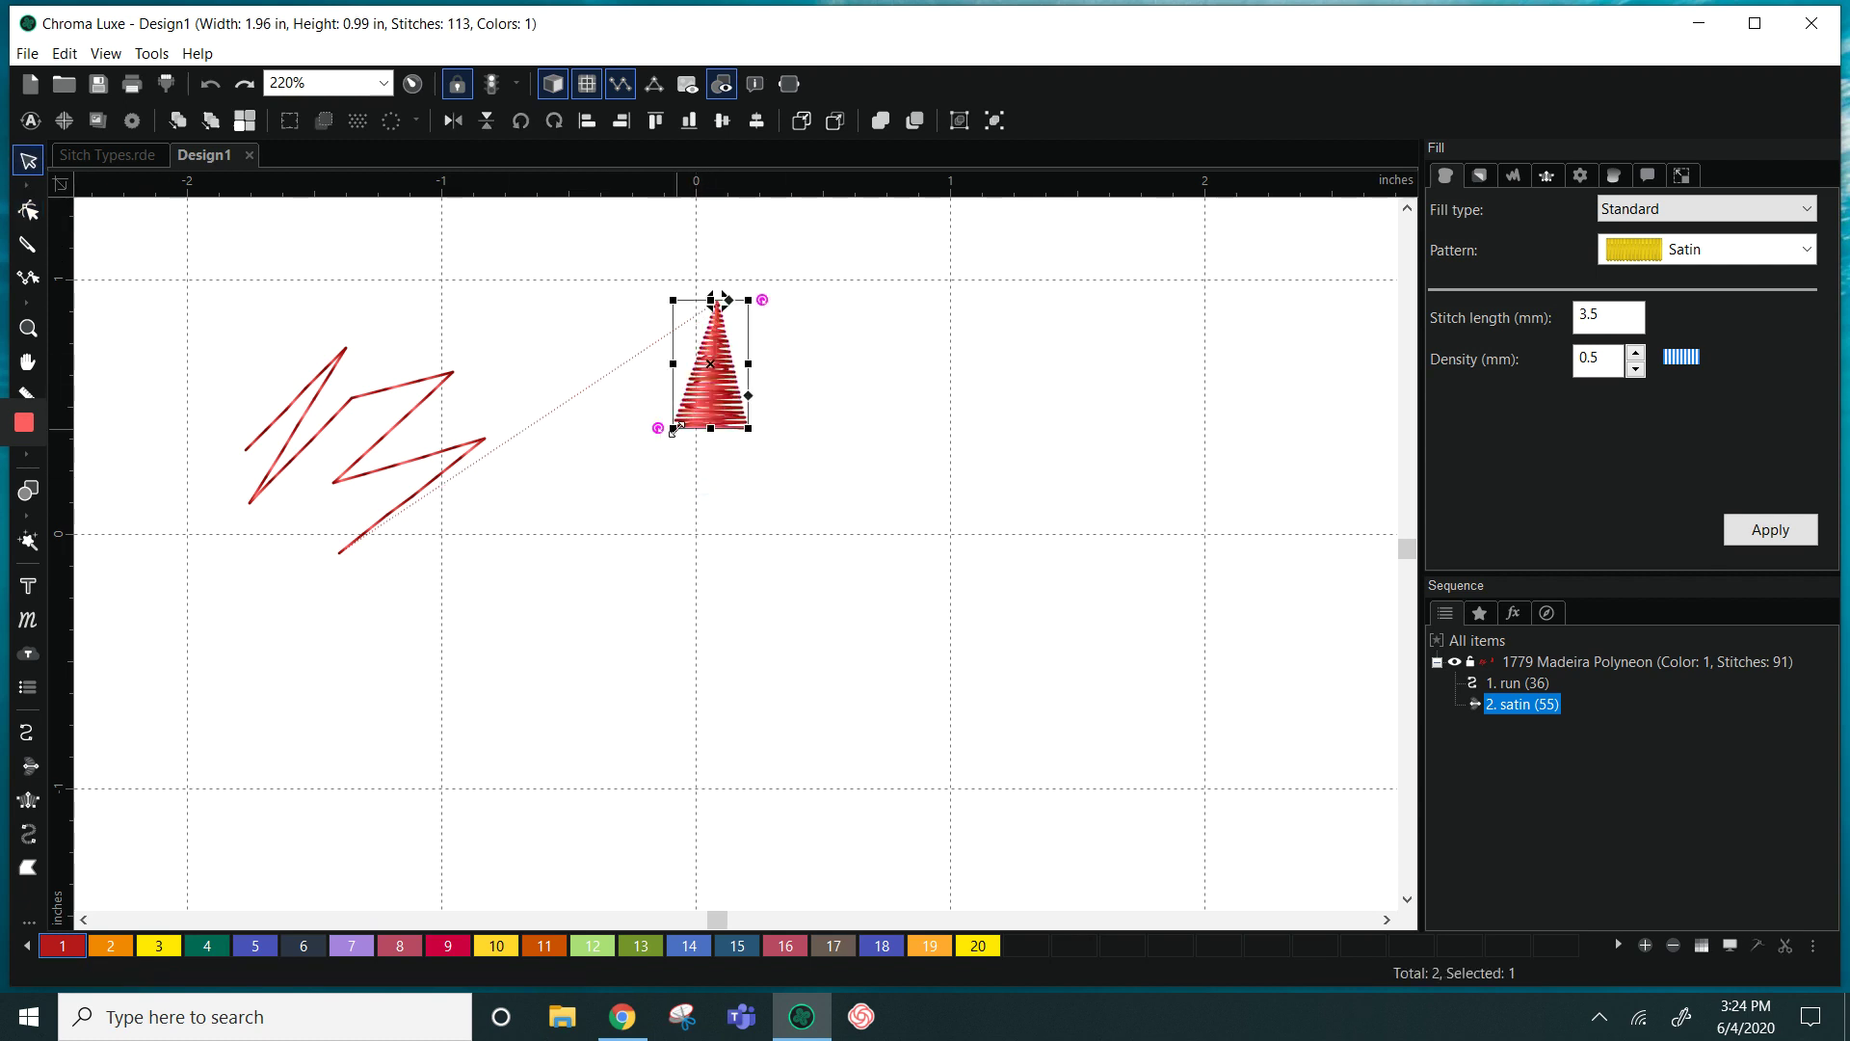
left_click_drag(673, 431, 560, 662)
Resize the satin triangle, ending at about 43% of its size
scroll(730, 594, "down", 2)
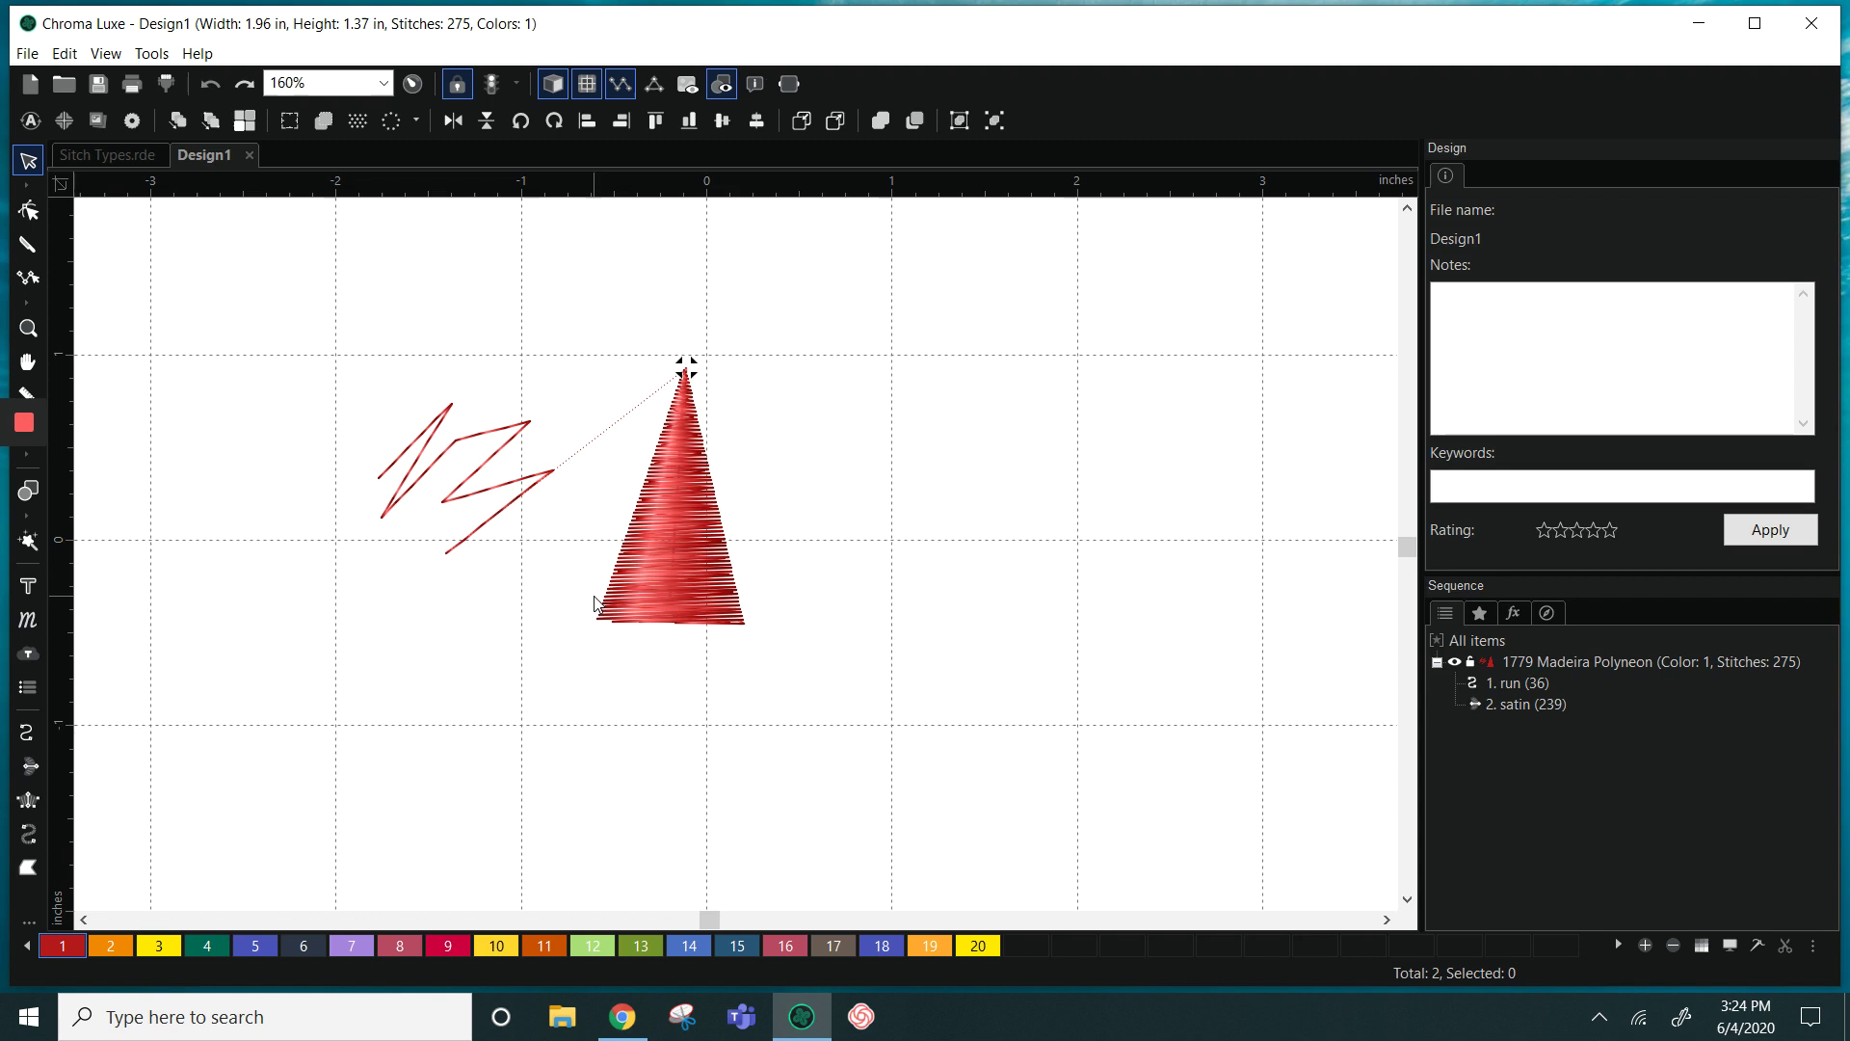
left_click(684, 592)
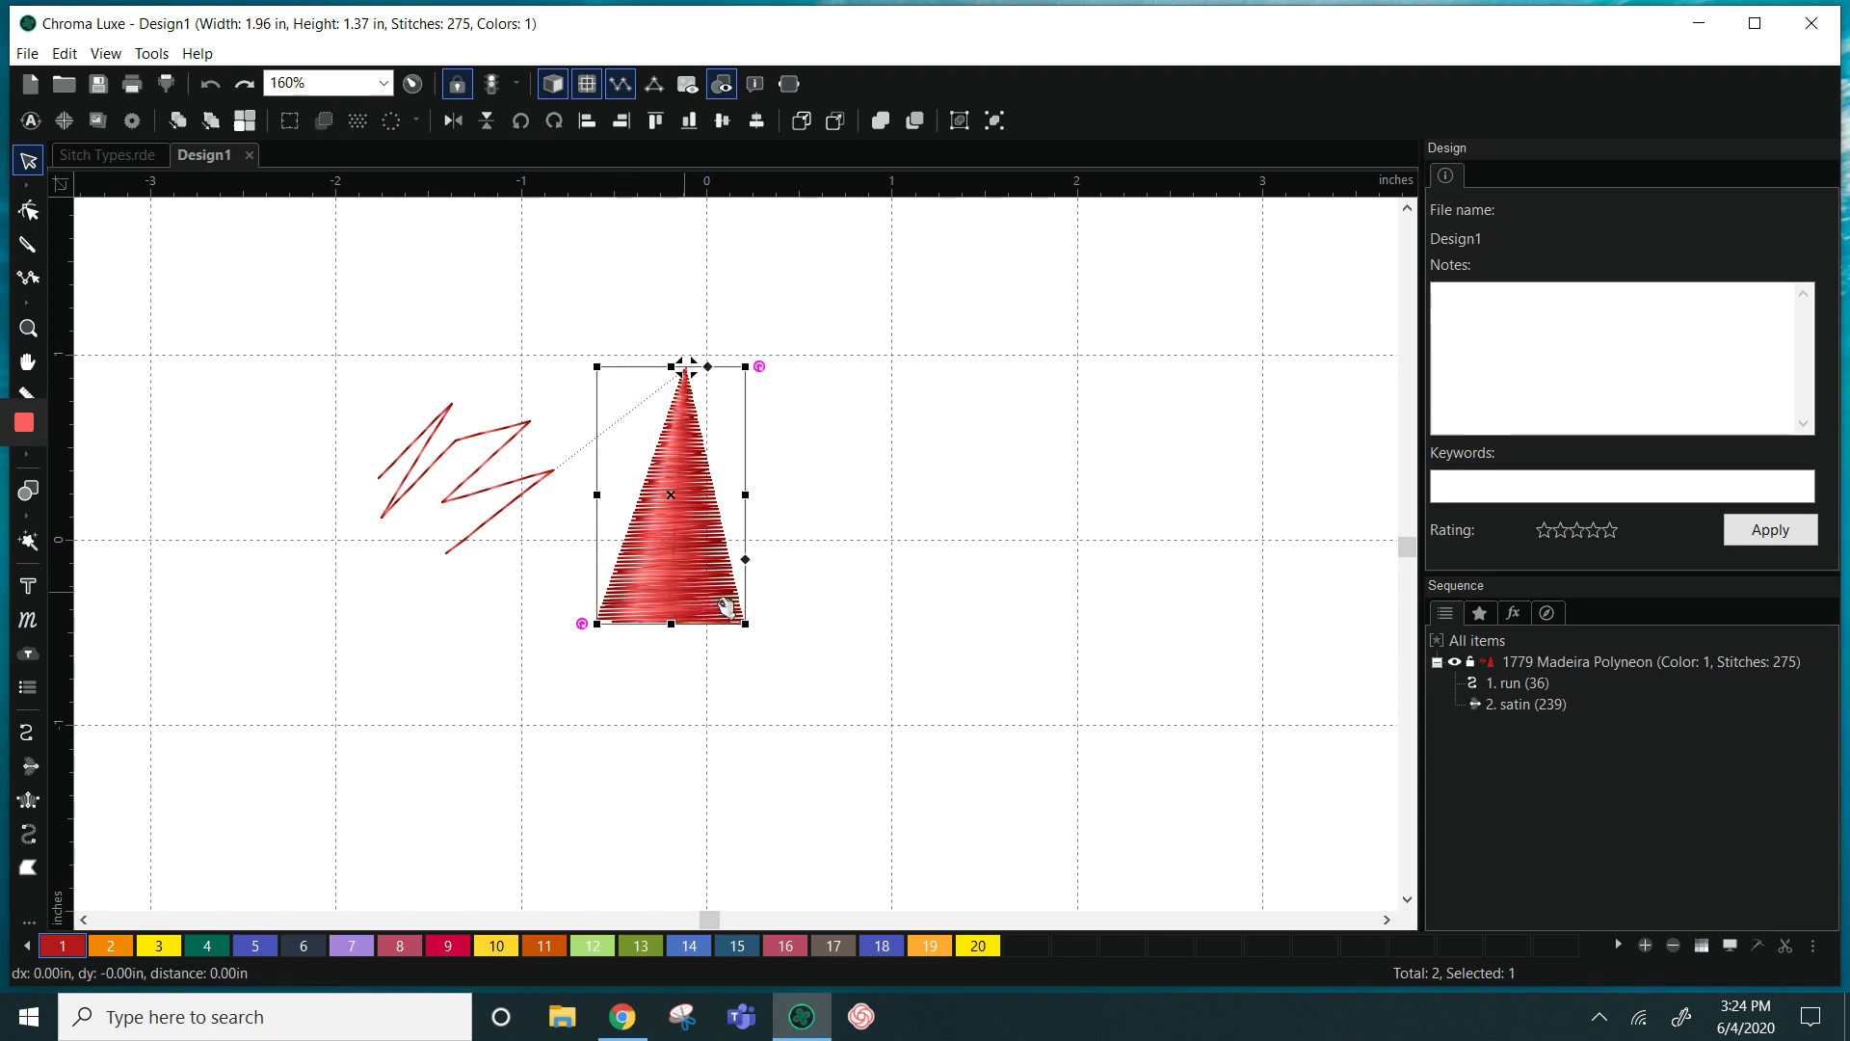
left_click_drag(744, 624, 863, 736)
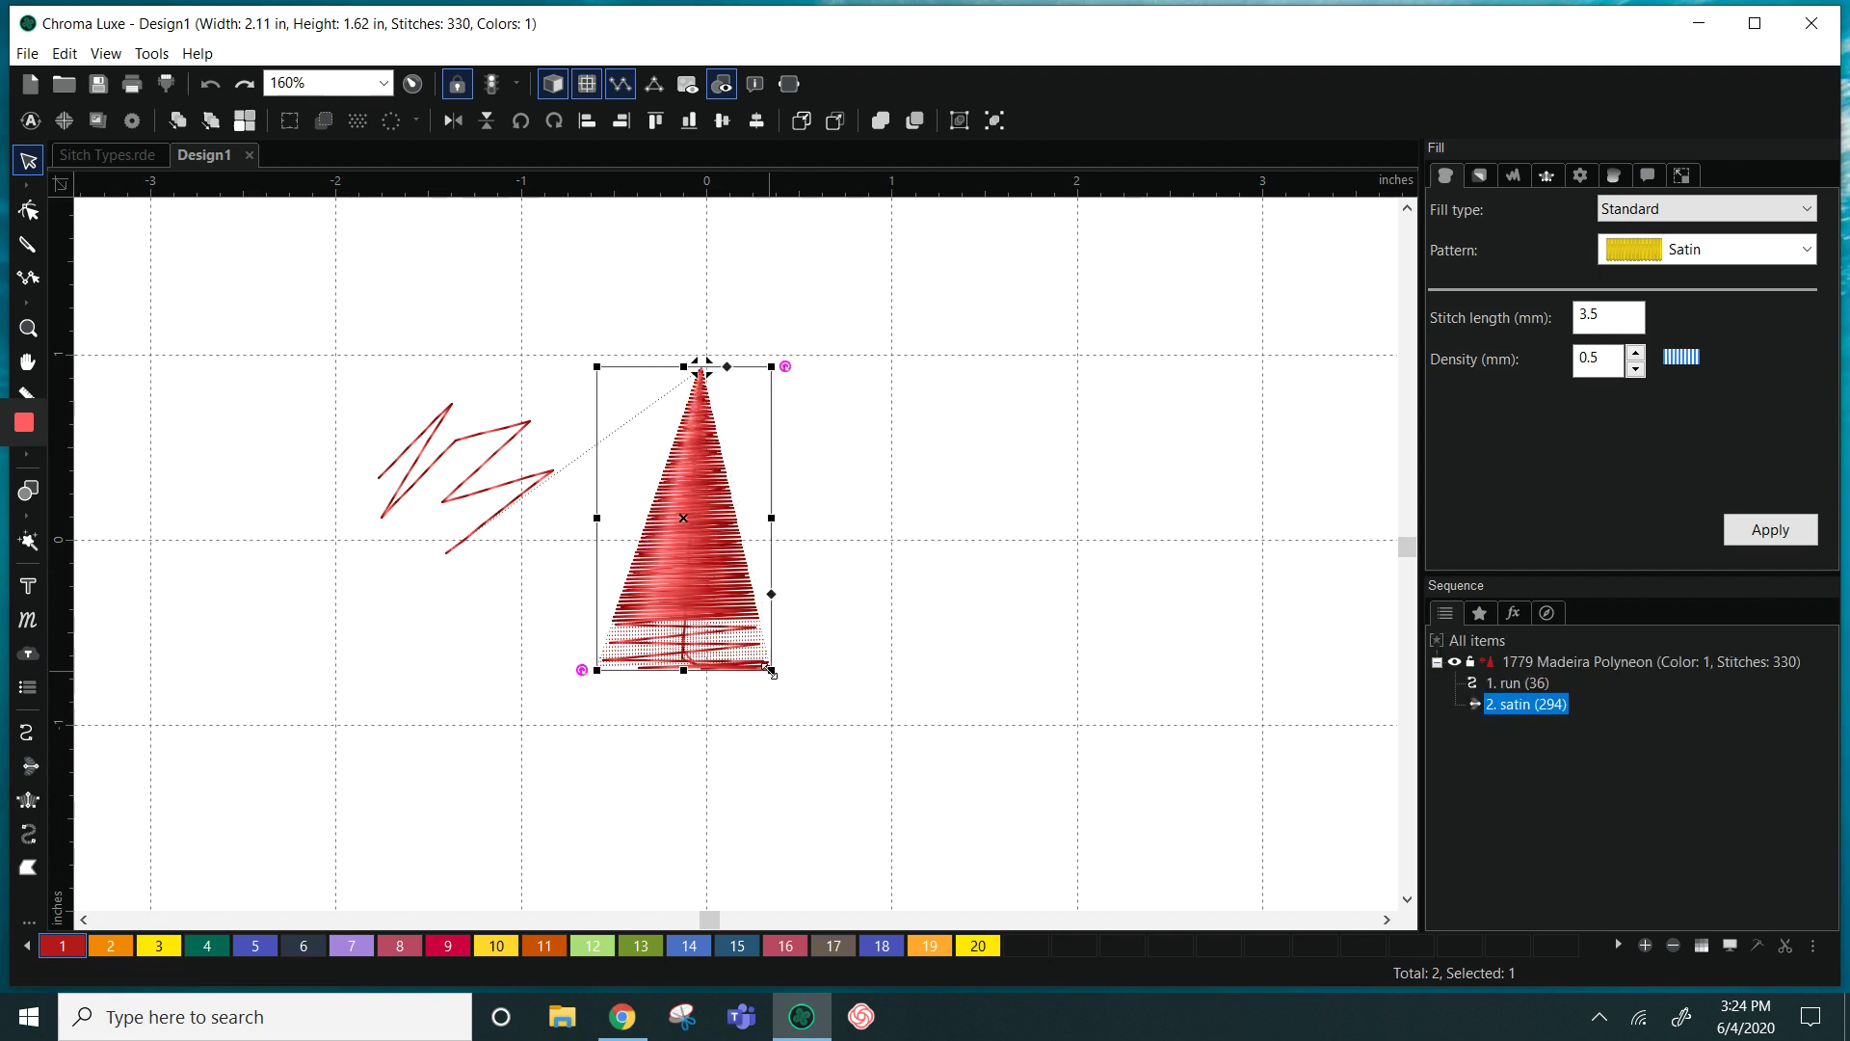
left_click_drag(784, 669, 827, 721)
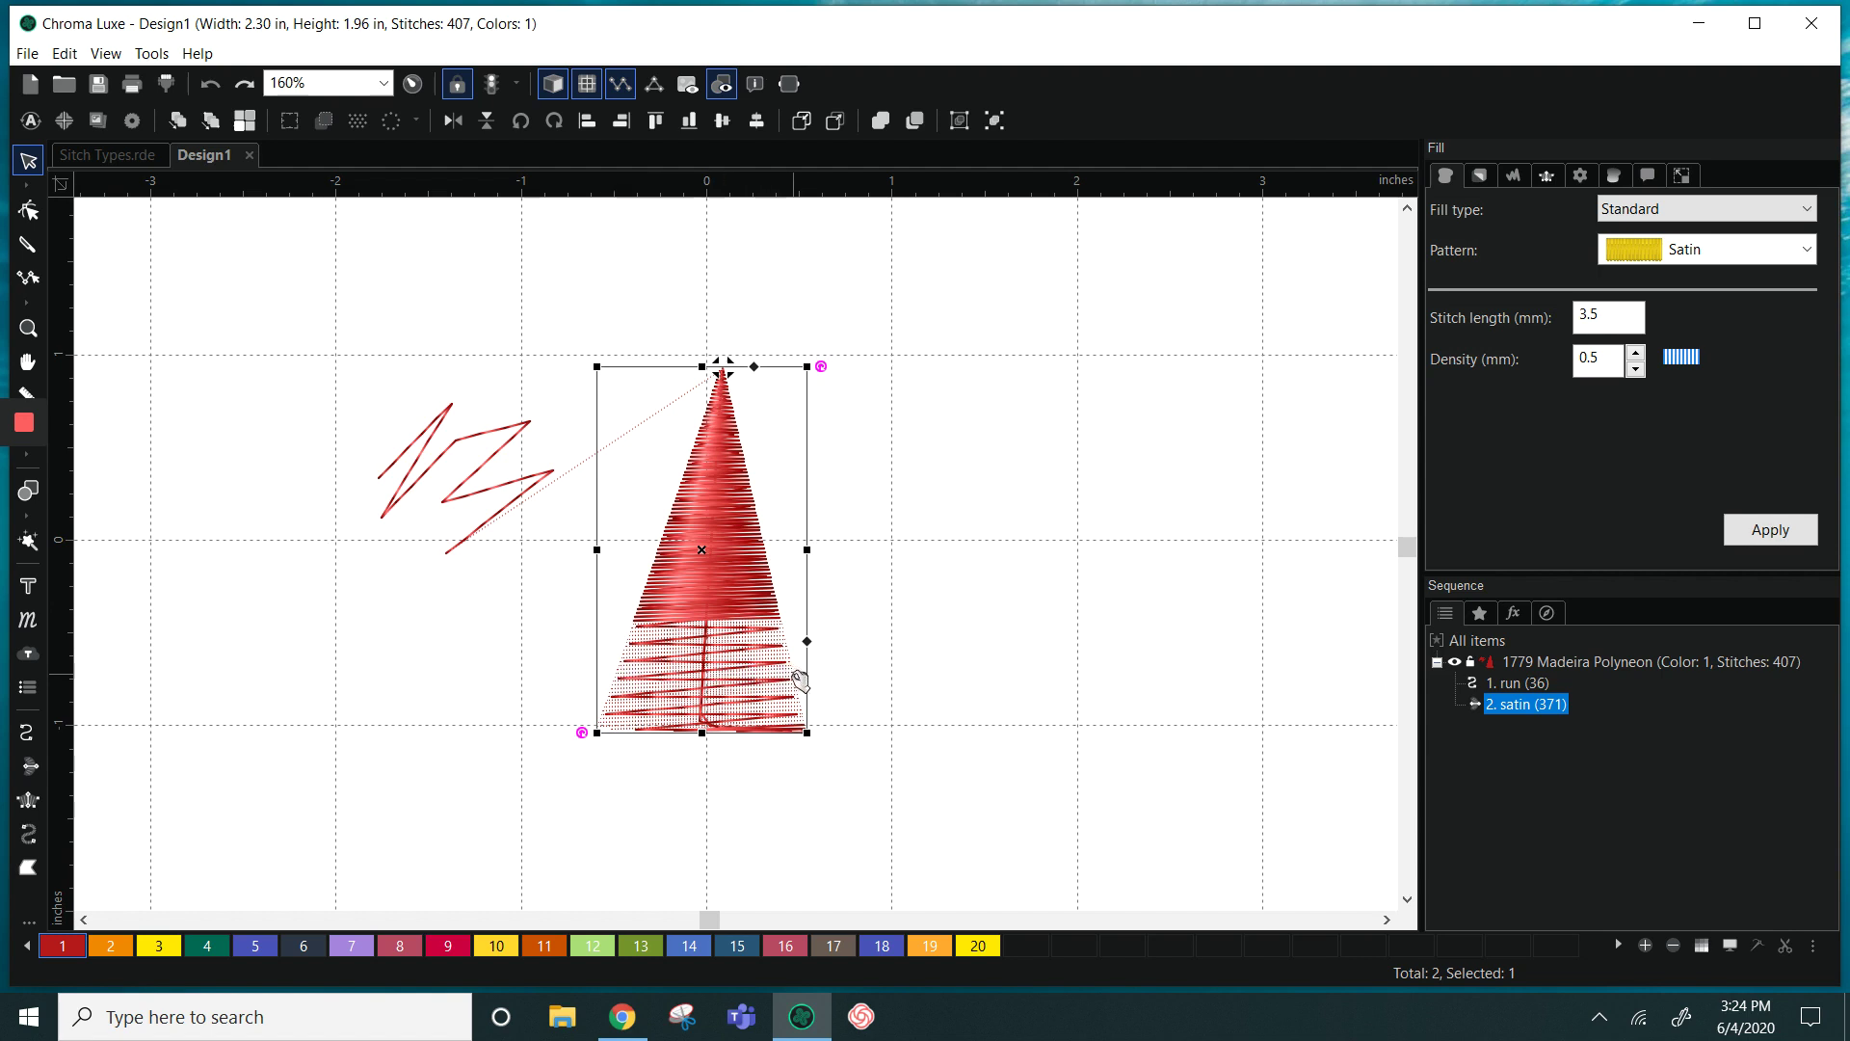
left_click_drag(810, 718, 684, 521)
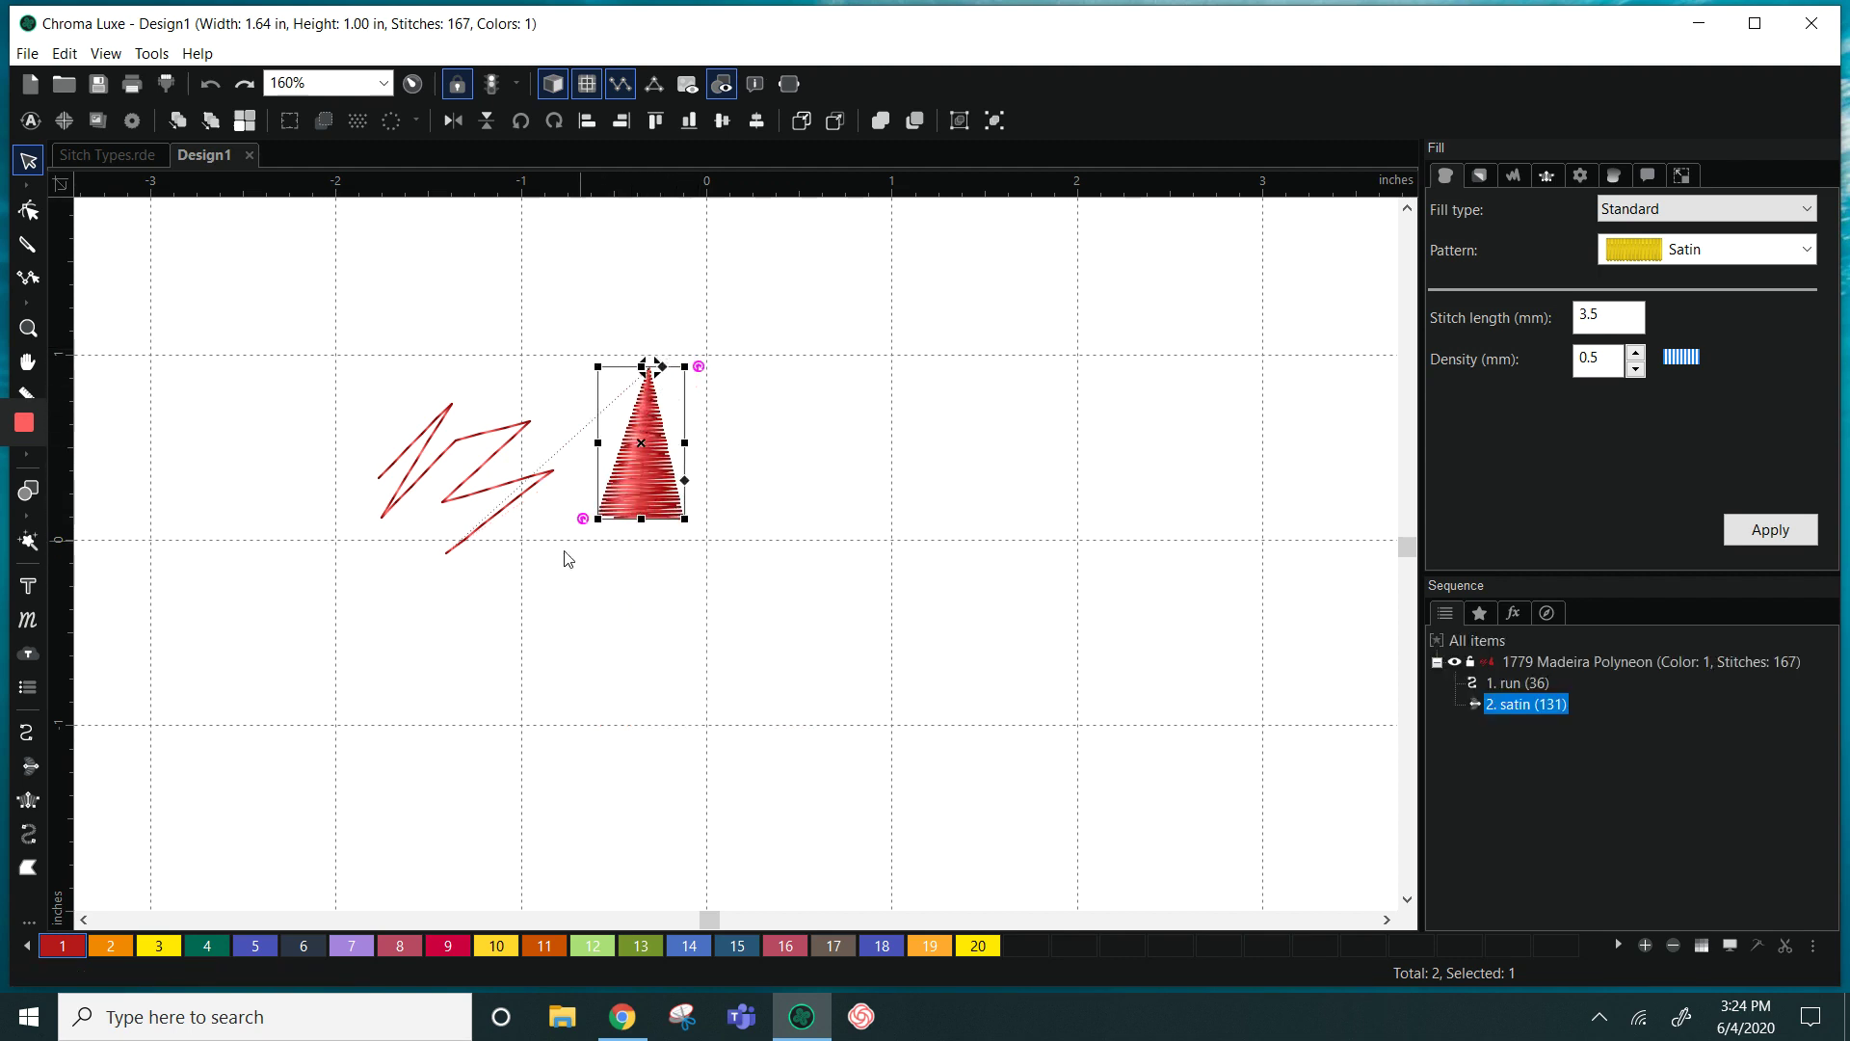
Draw a small 51-stitch satin square to the right of the triangle
left_click(29, 768)
left_click(767, 402)
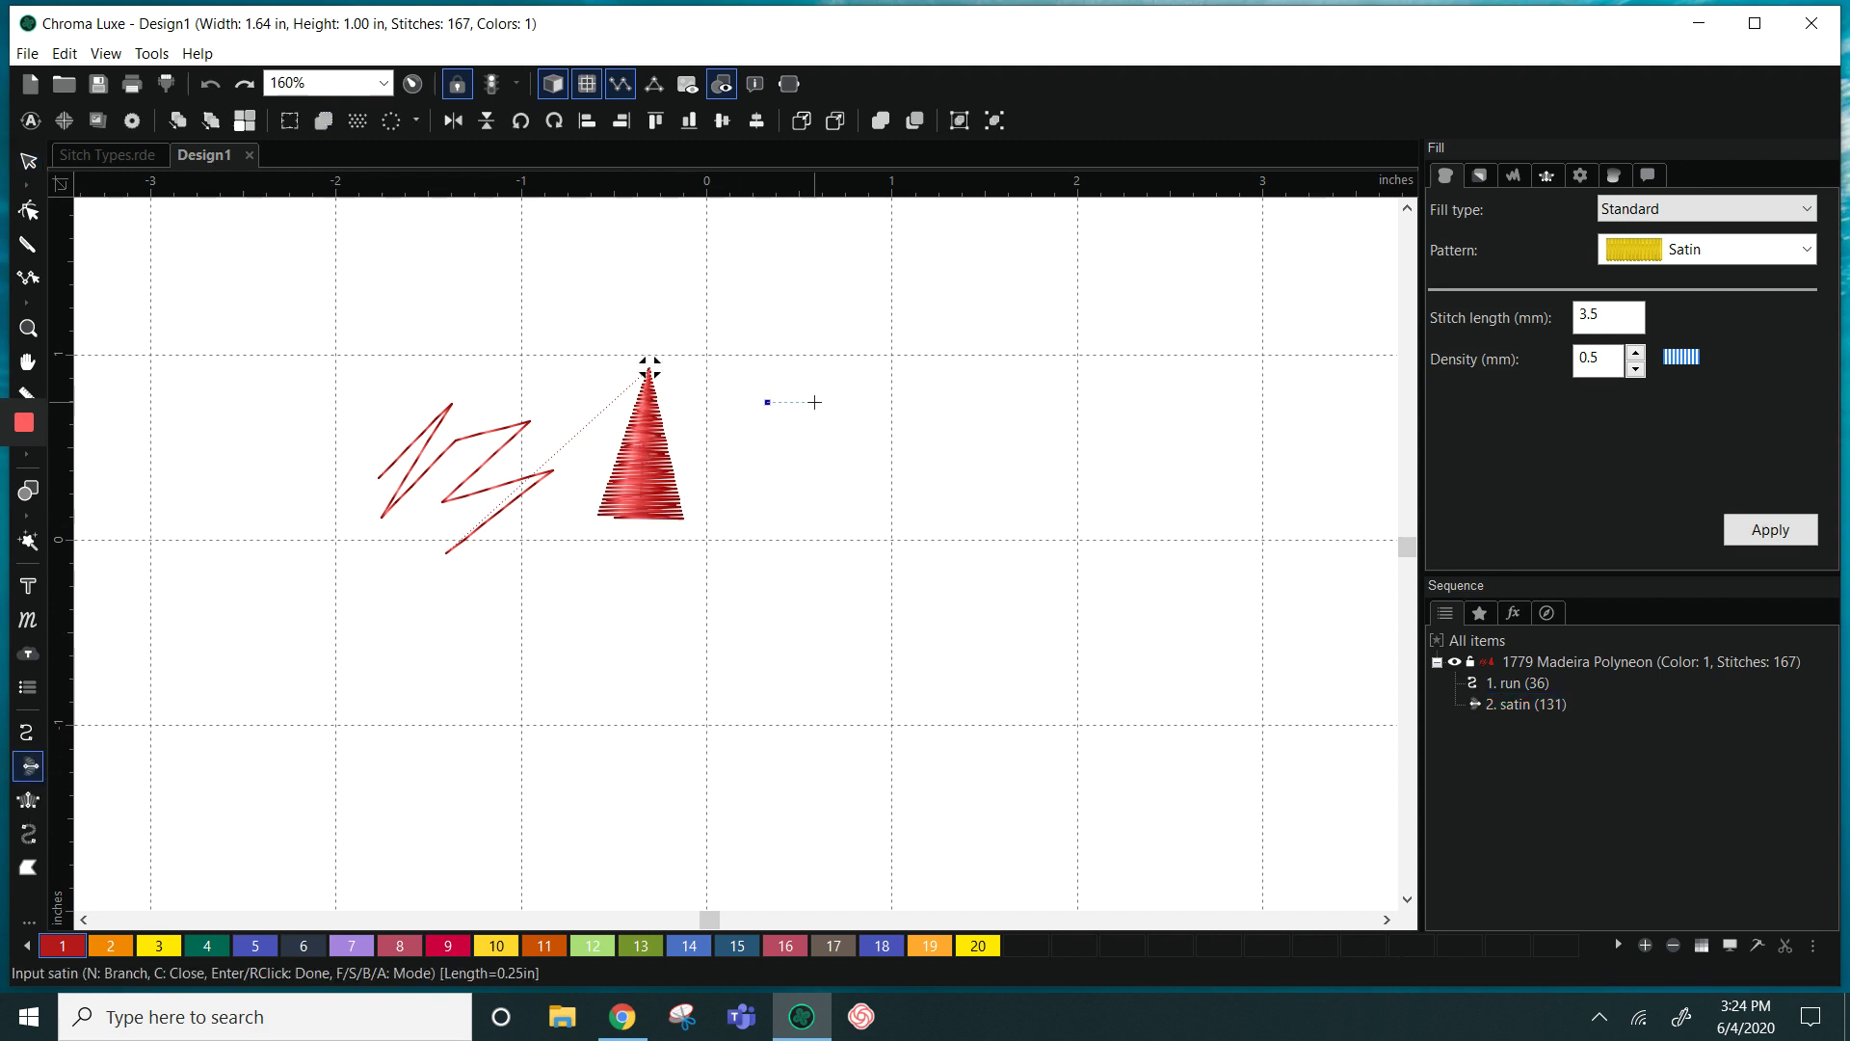
left_click(815, 402)
left_click(814, 465)
left_click(765, 462)
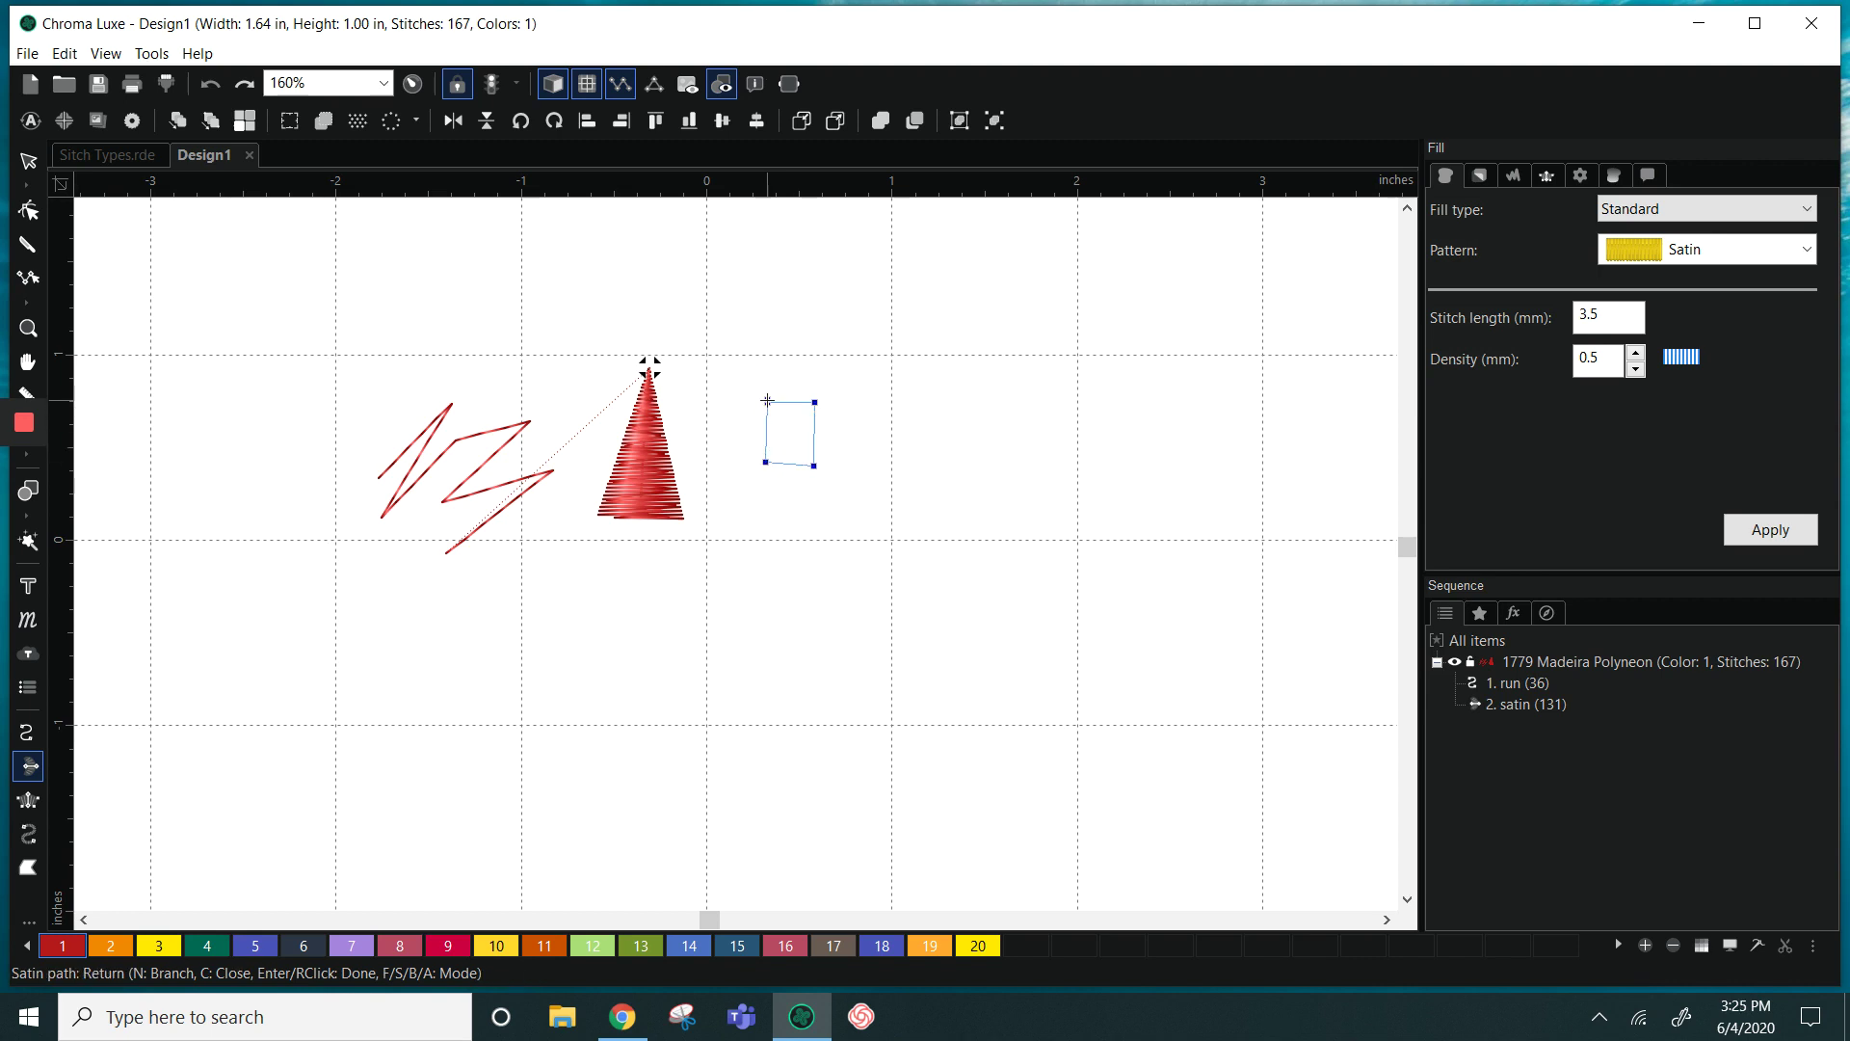
key("Return")
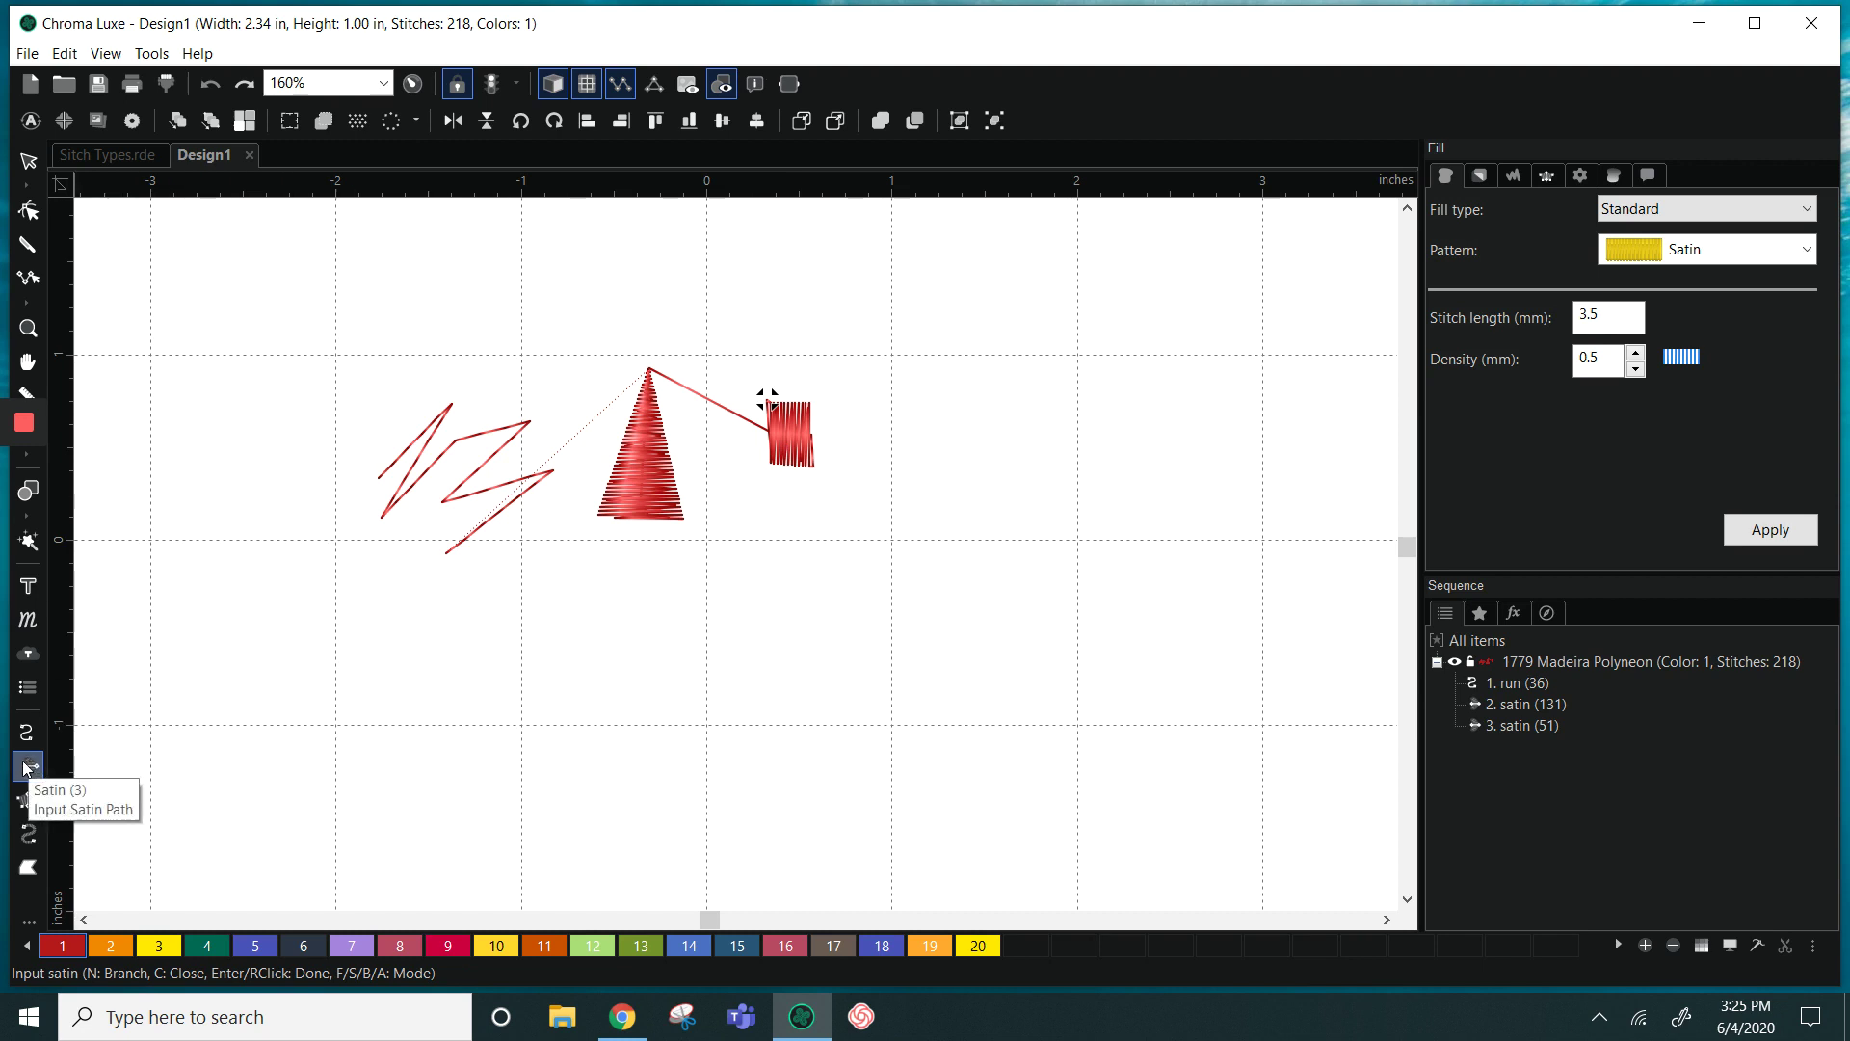
left_click(28, 800)
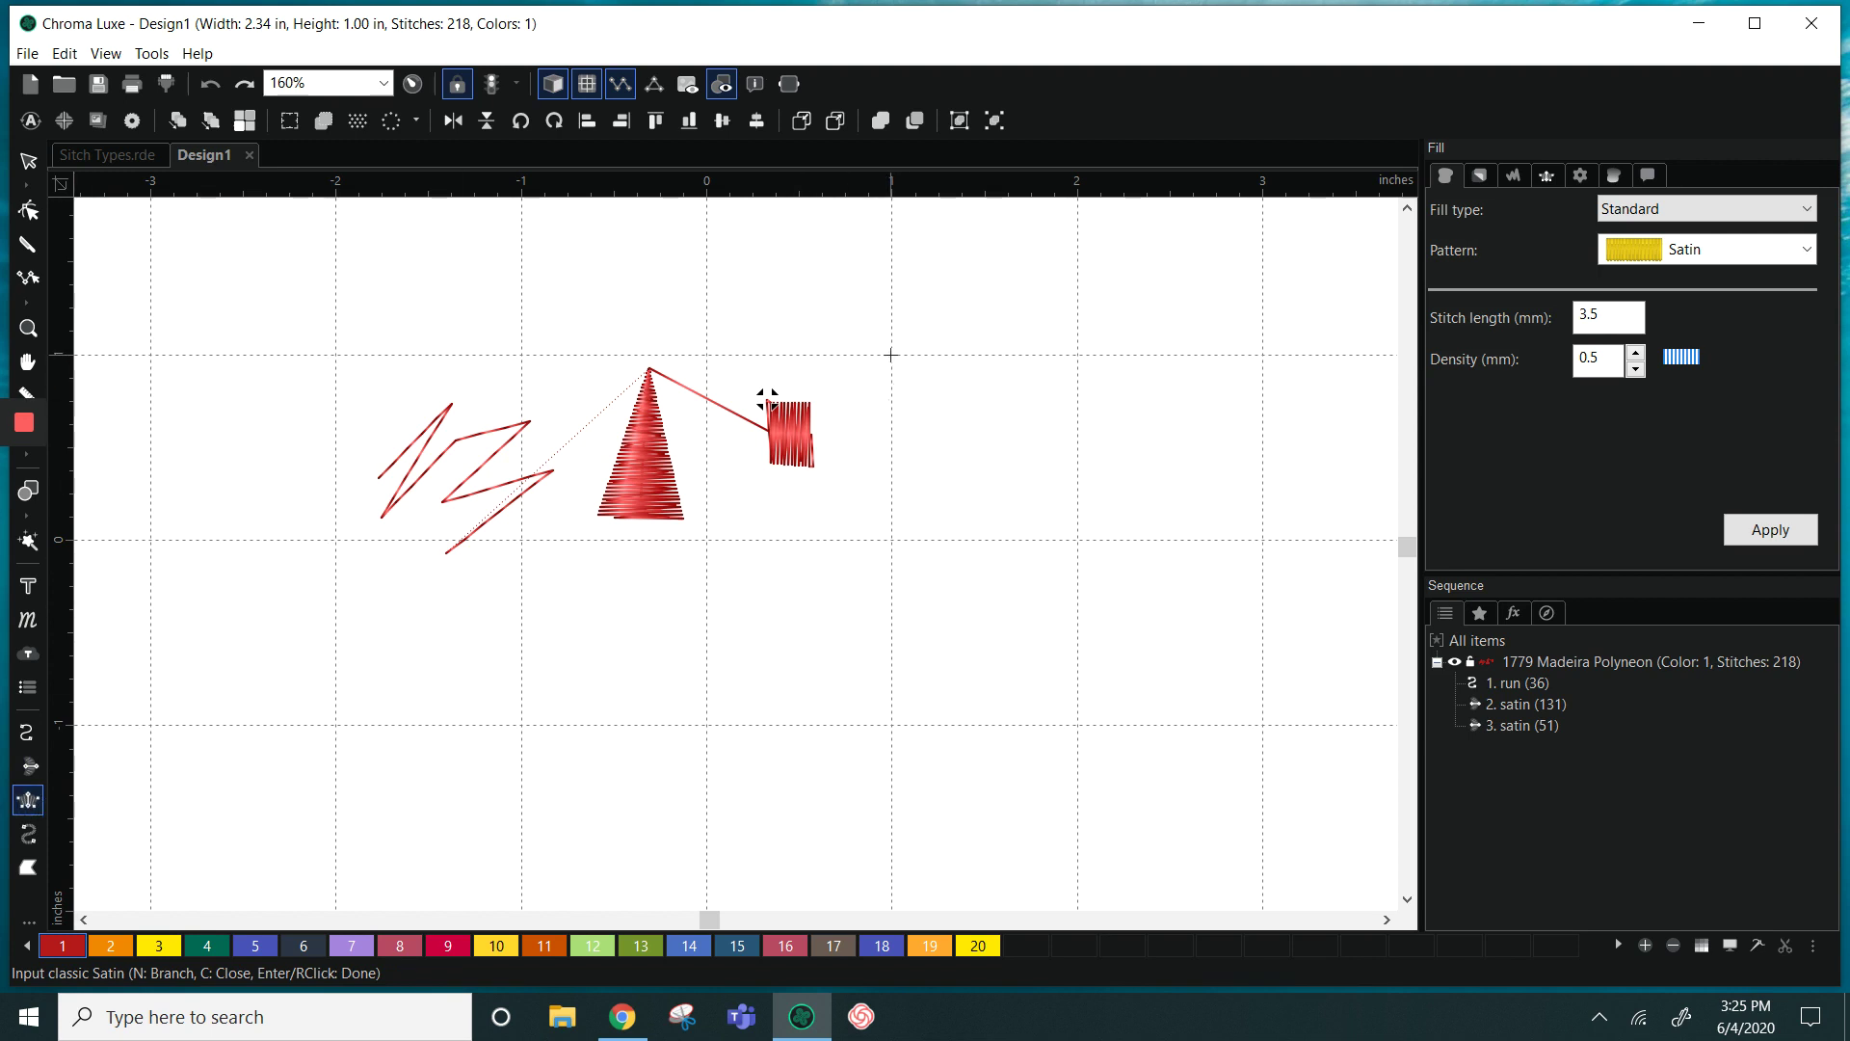
Draw a tall vertical classic satin column
left_click(891, 355)
left_click(953, 354)
left_click(892, 541)
left_click(954, 539)
key("Return")
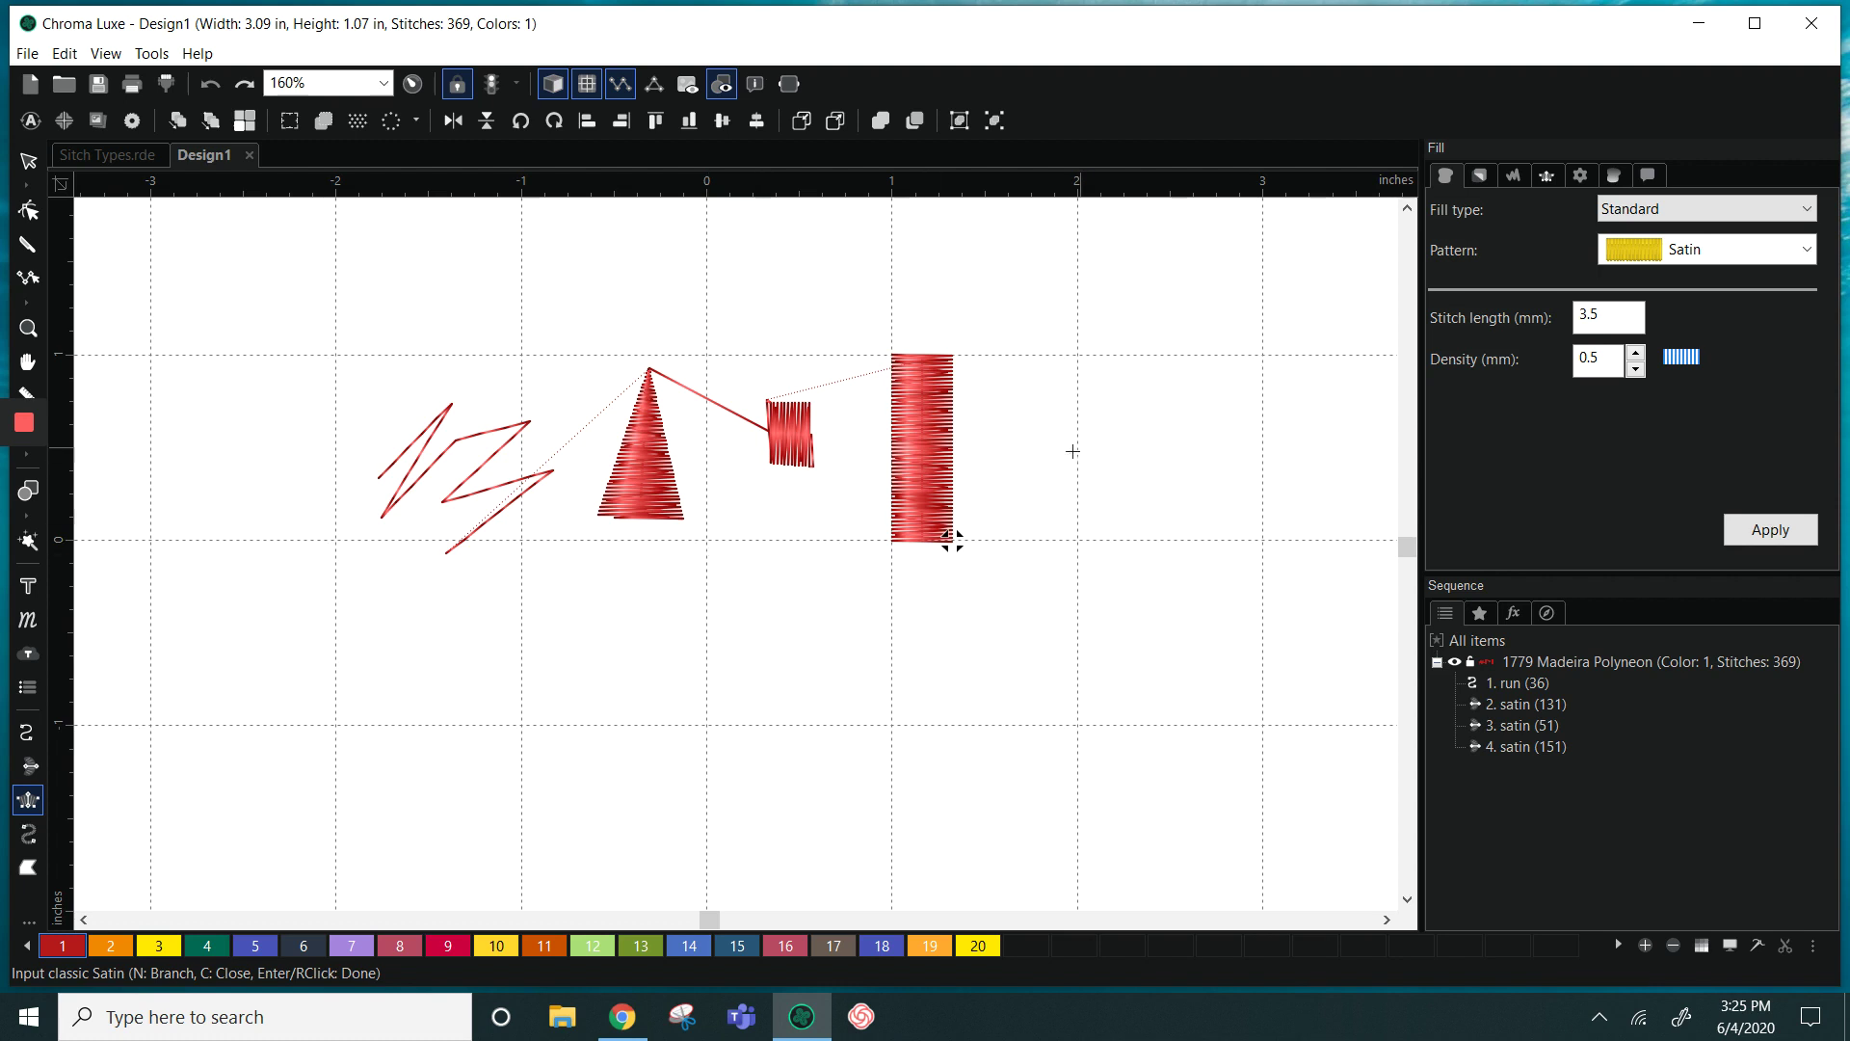
Draw a long horizontal satin bar to its right, bringing the design to 532 stitches
left_click(1032, 490)
left_click(1034, 540)
left_click(1262, 491)
left_click(1266, 537)
key("Return")
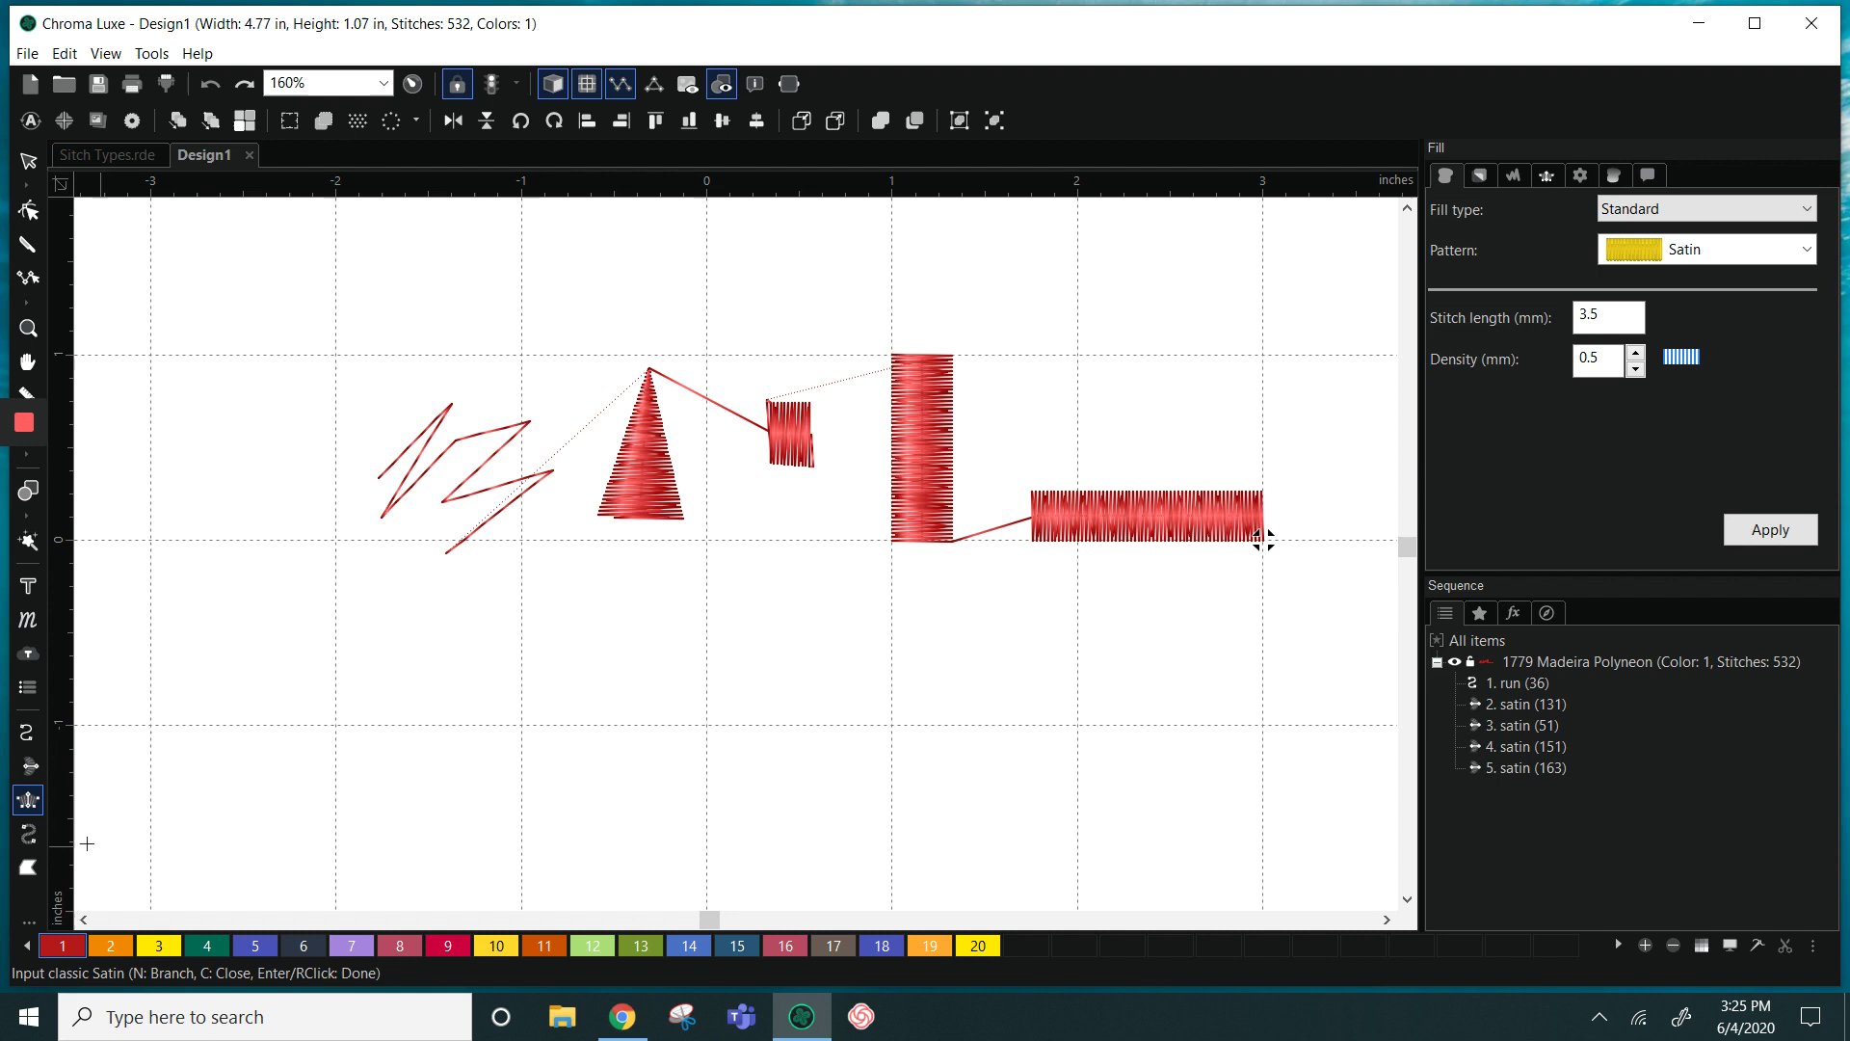
Draw a 270-stitch horizontal steil bar below the satin shapes
left_click(29, 835)
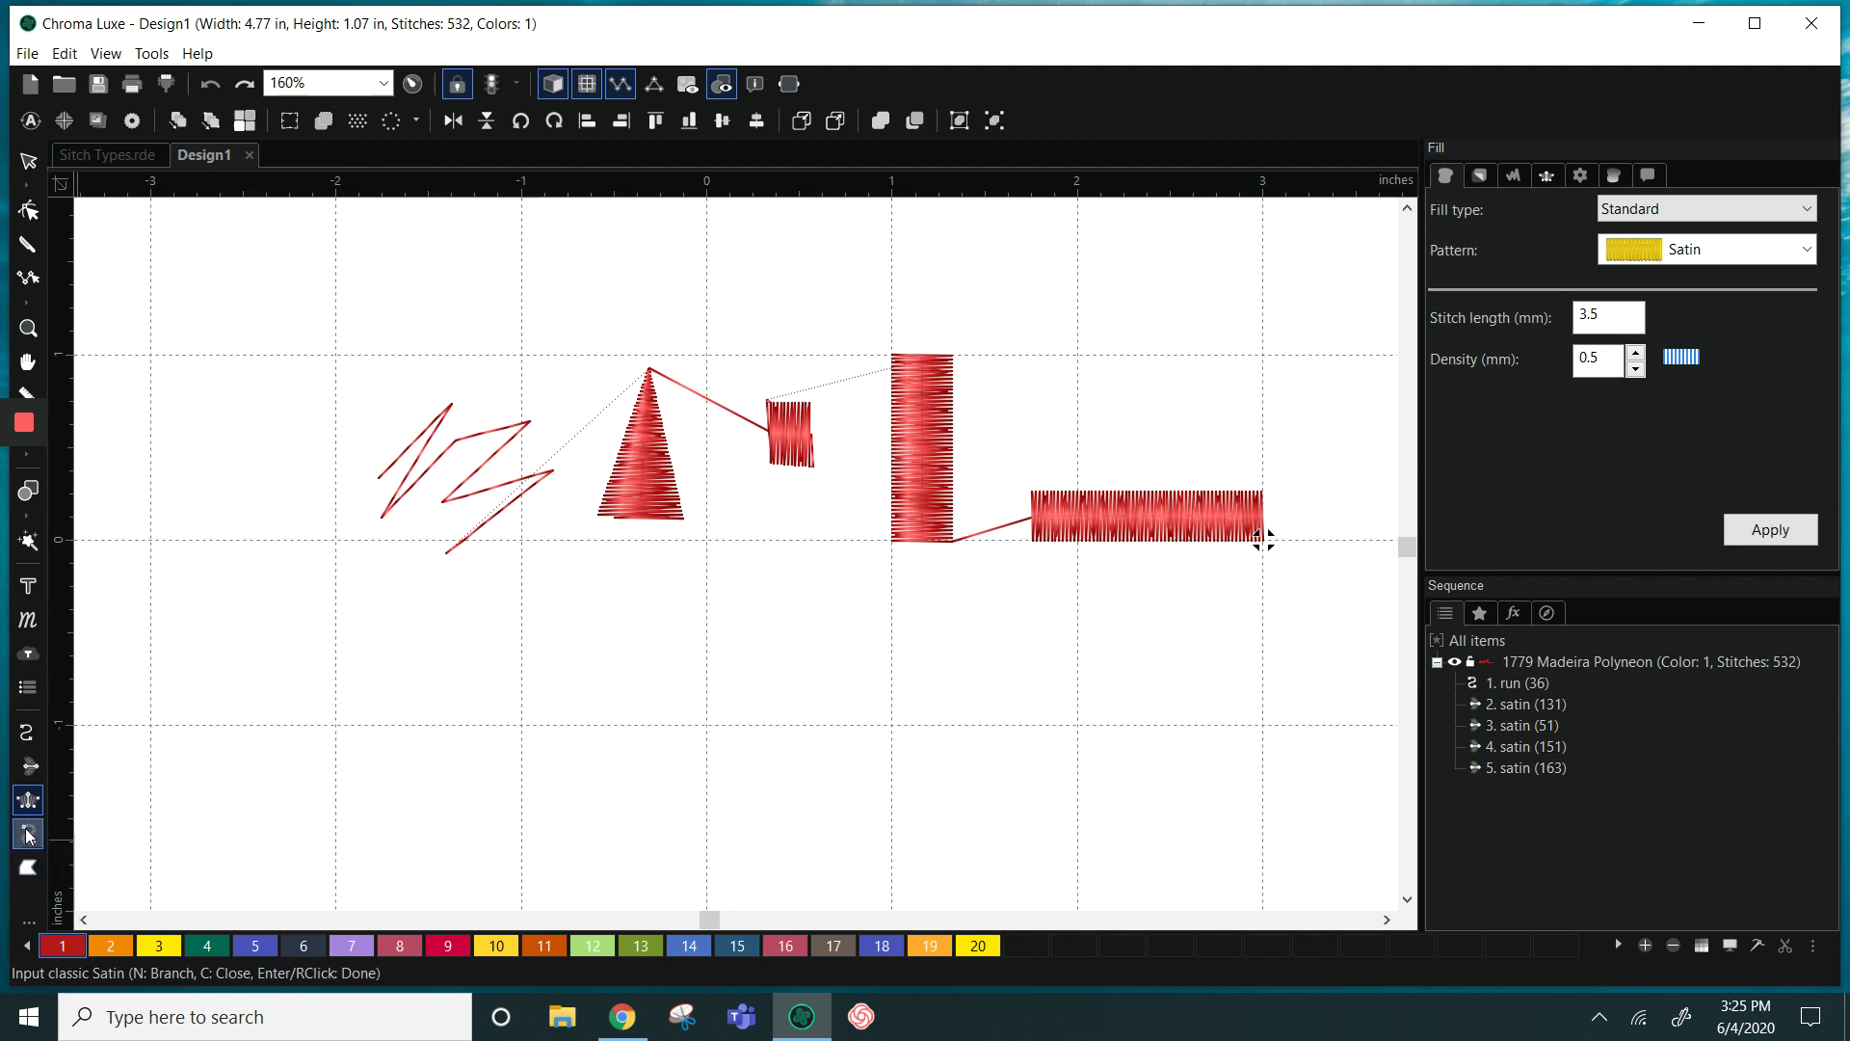
left_click(589, 626)
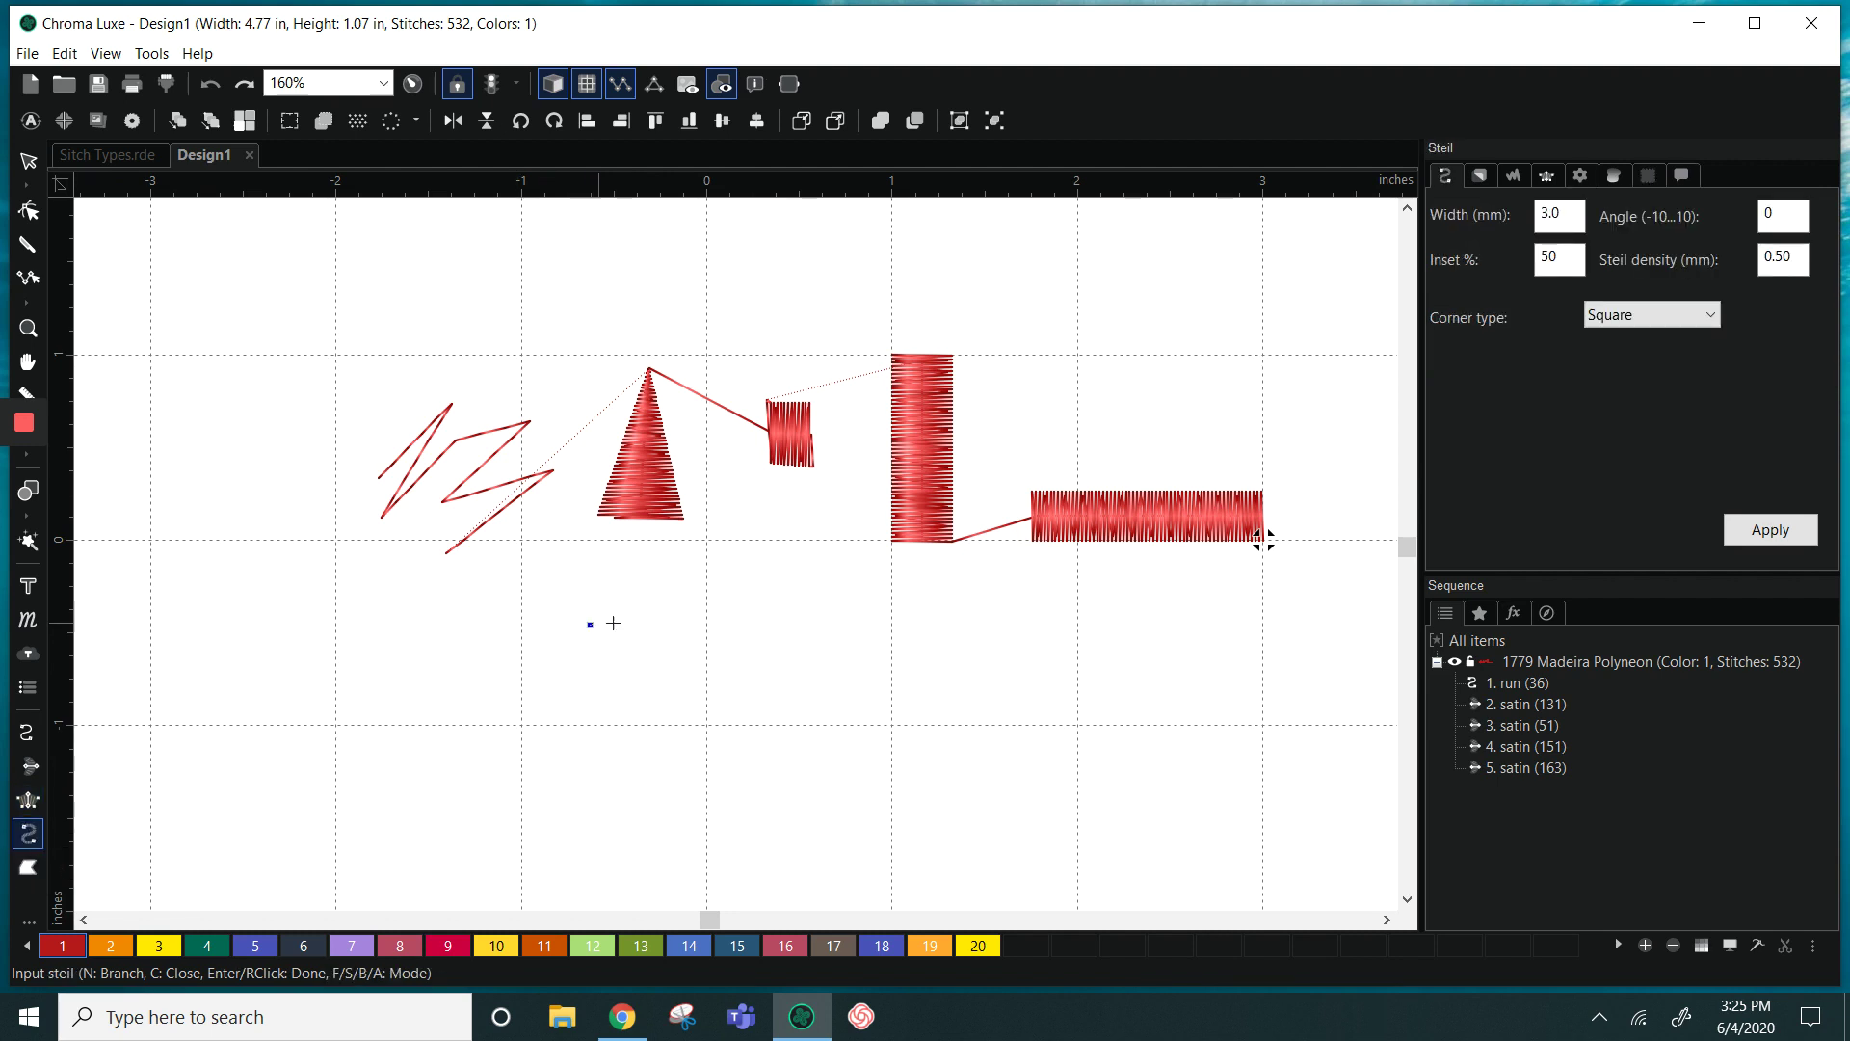
right_click(963, 622)
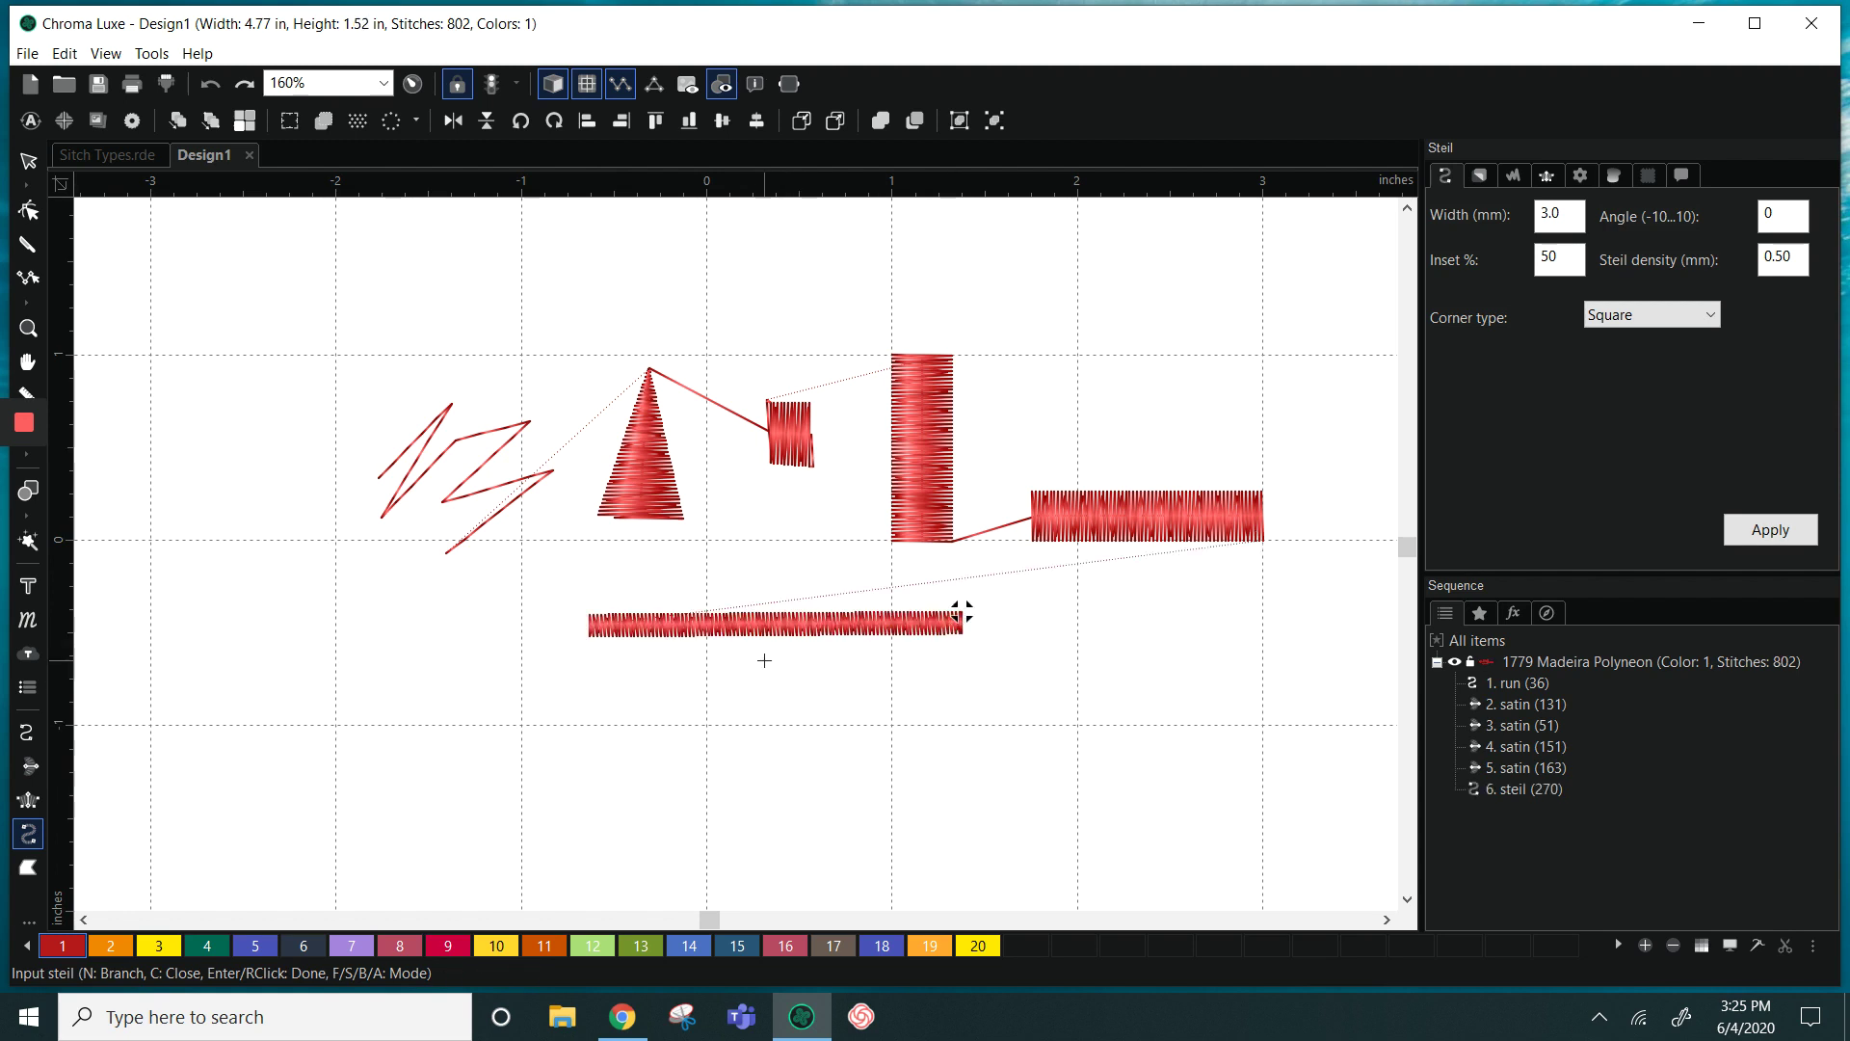
Draw a closed rectangular steil frame of 893 stitches below the bar
left_click_drag(777, 732, 775, 629)
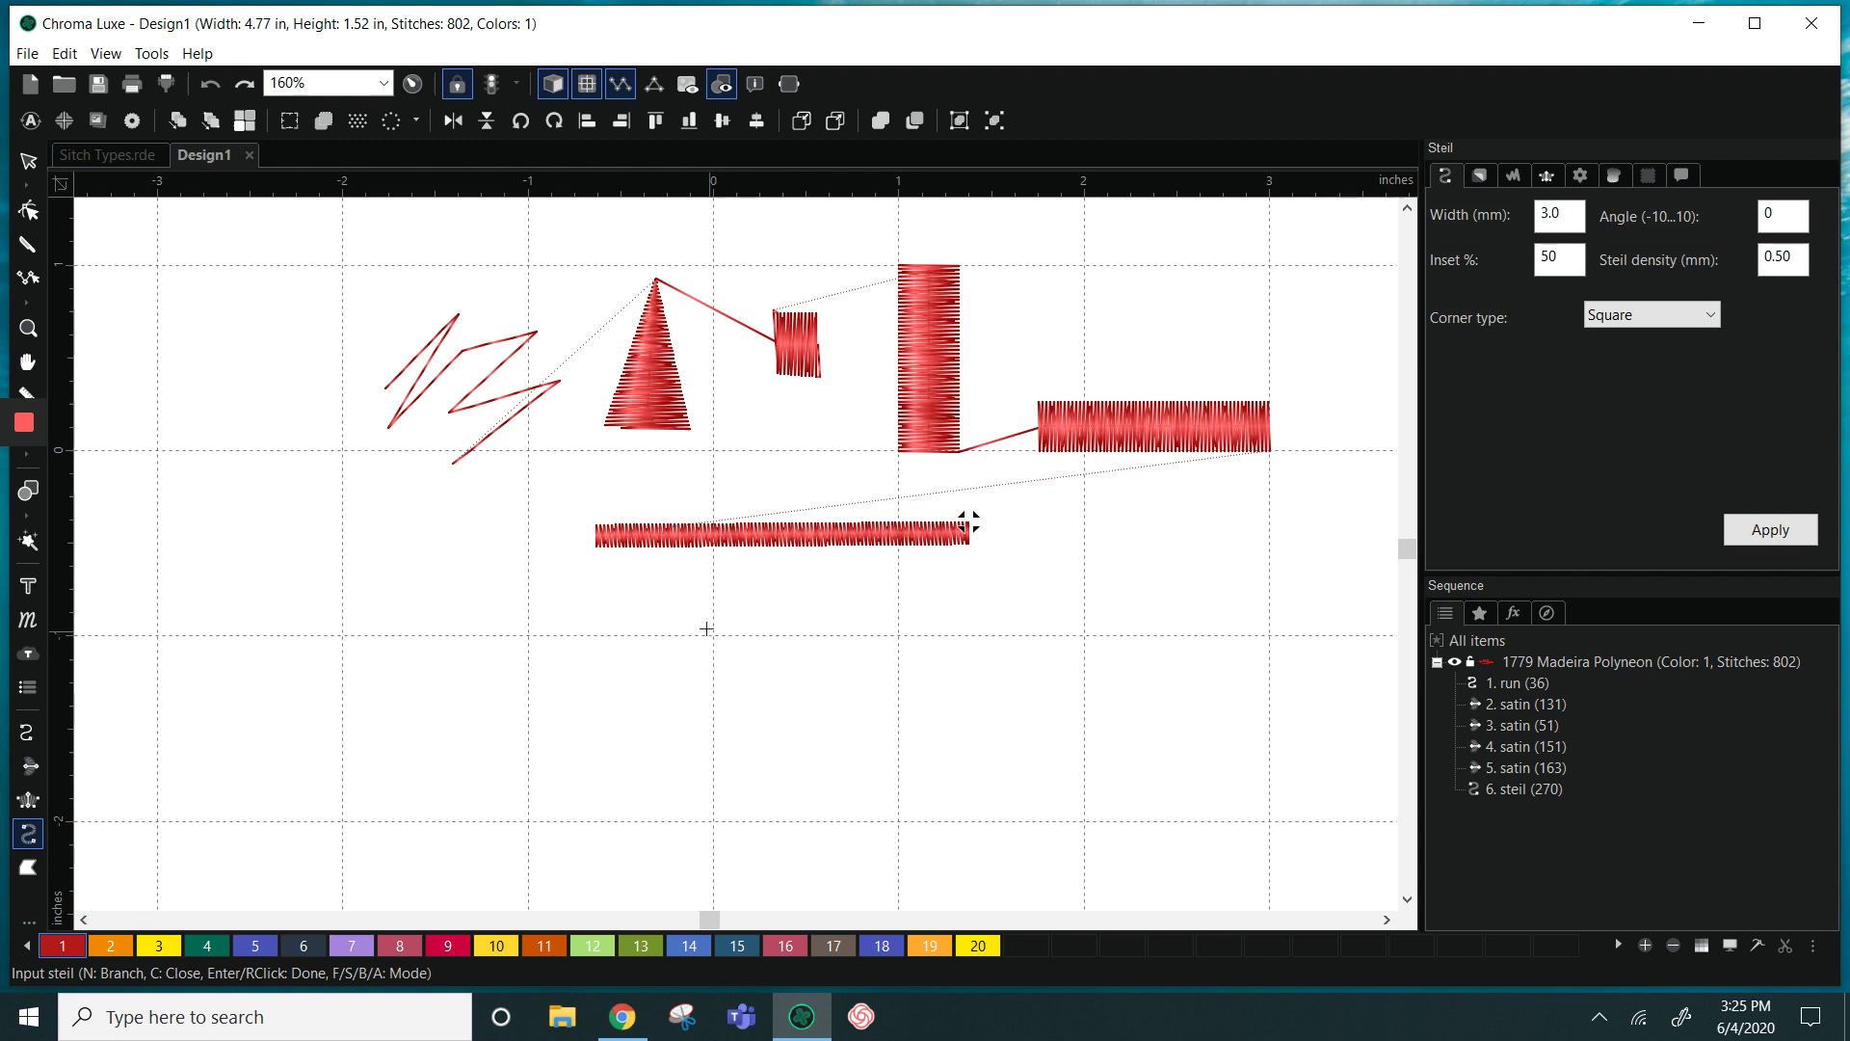
left_click(600, 595)
left_click(600, 793)
left_click(968, 790)
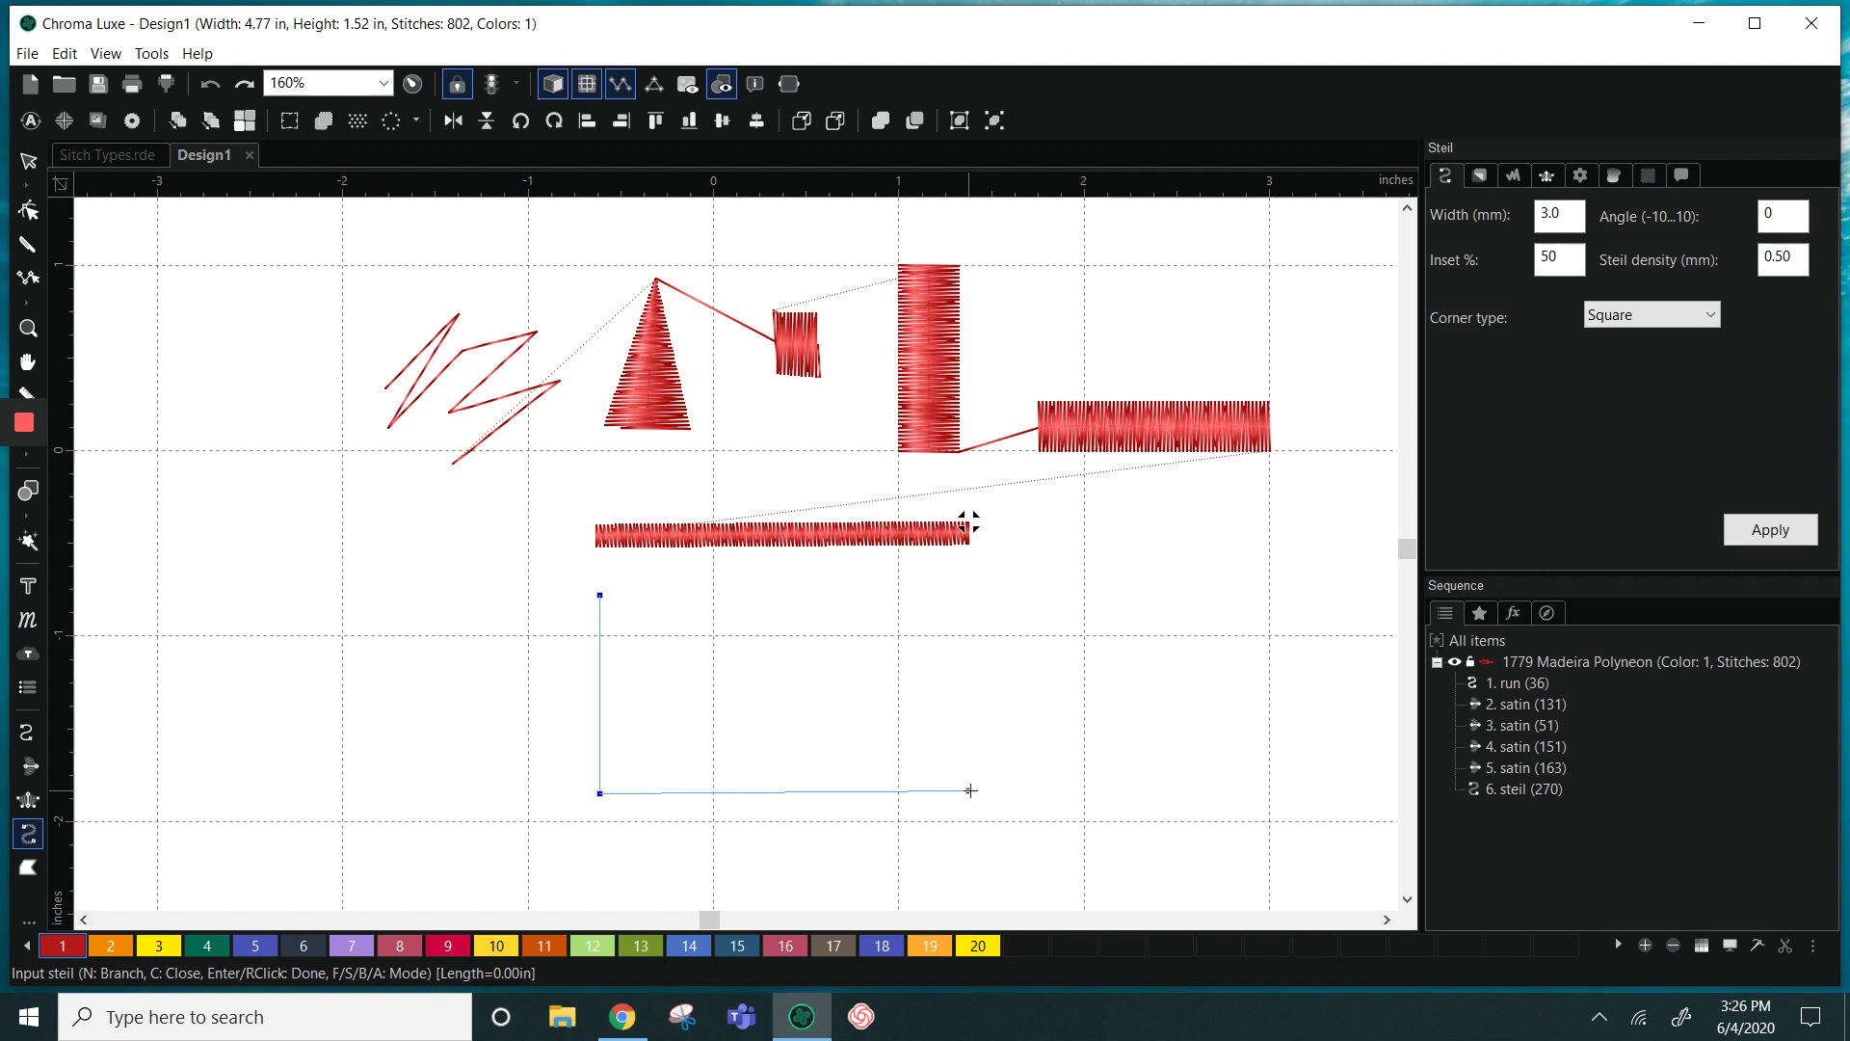
left_click(967, 589)
key("c")
key("Return")
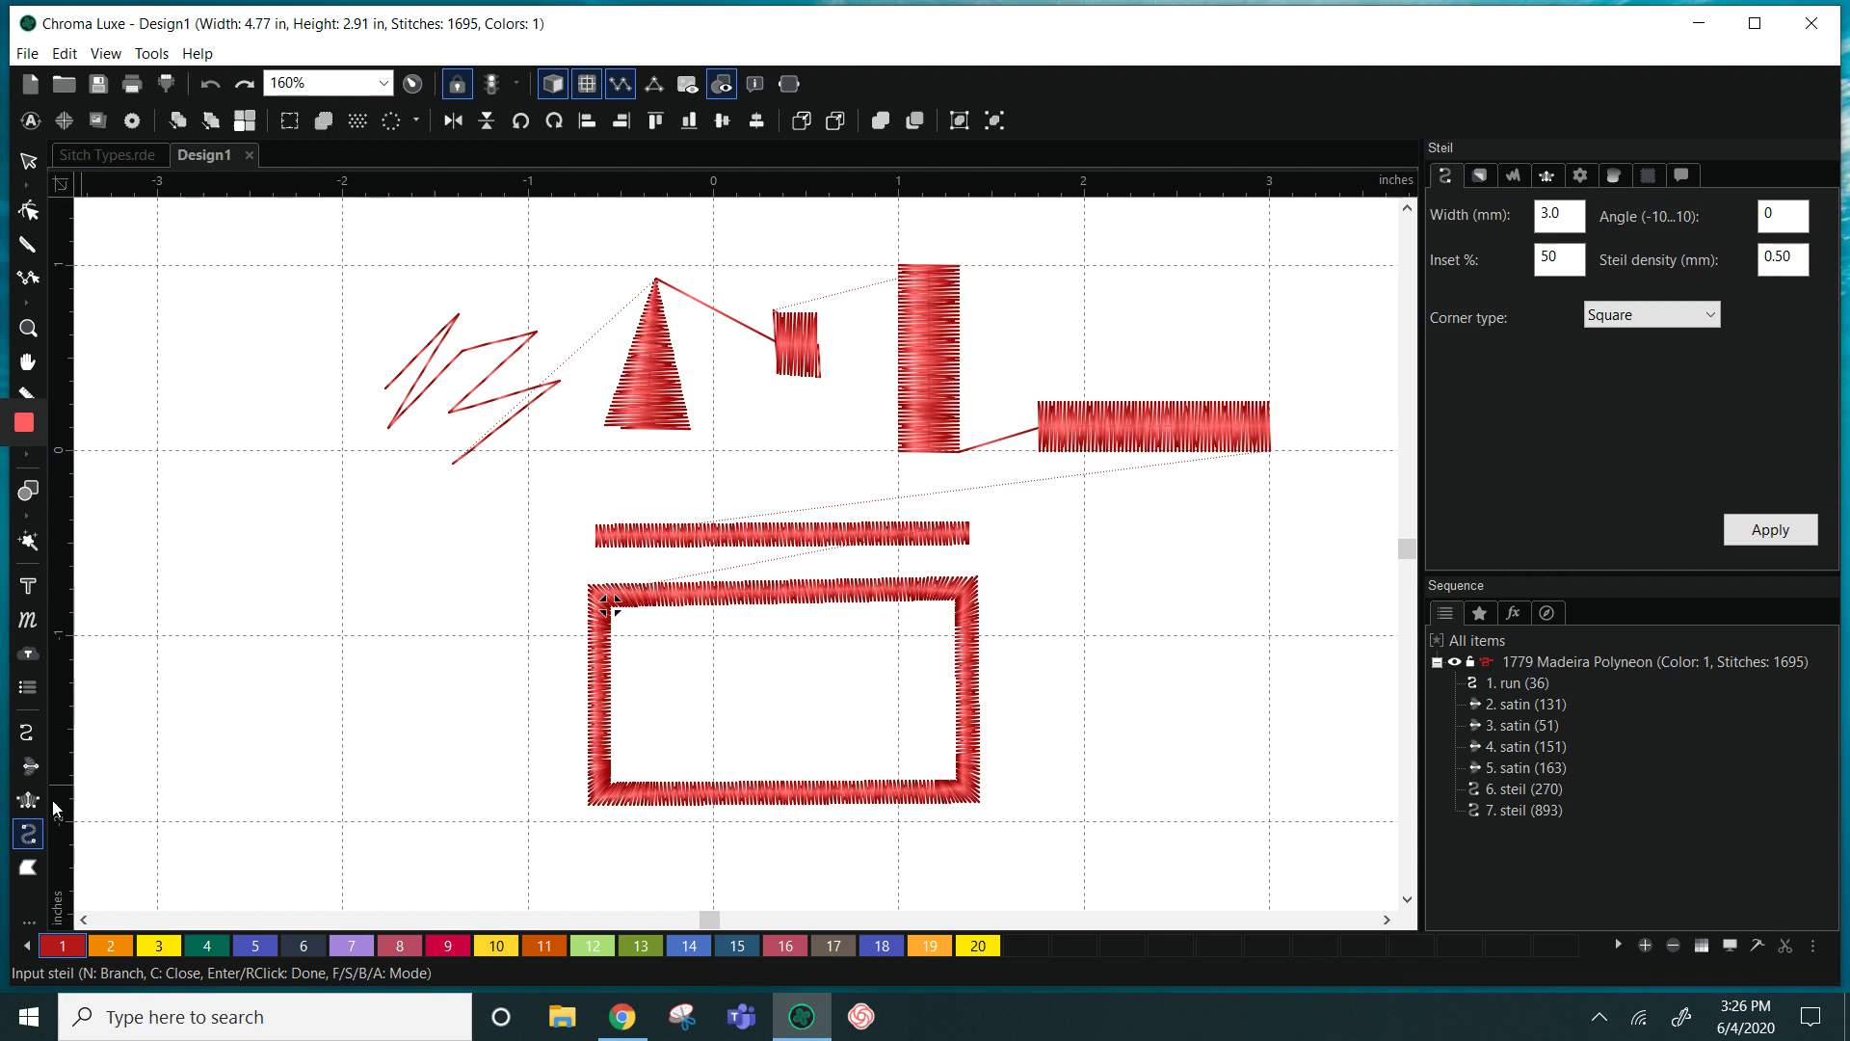
Draw a large complex-fill triangle of 2194 stitches right of the steil frame
left_click(27, 868)
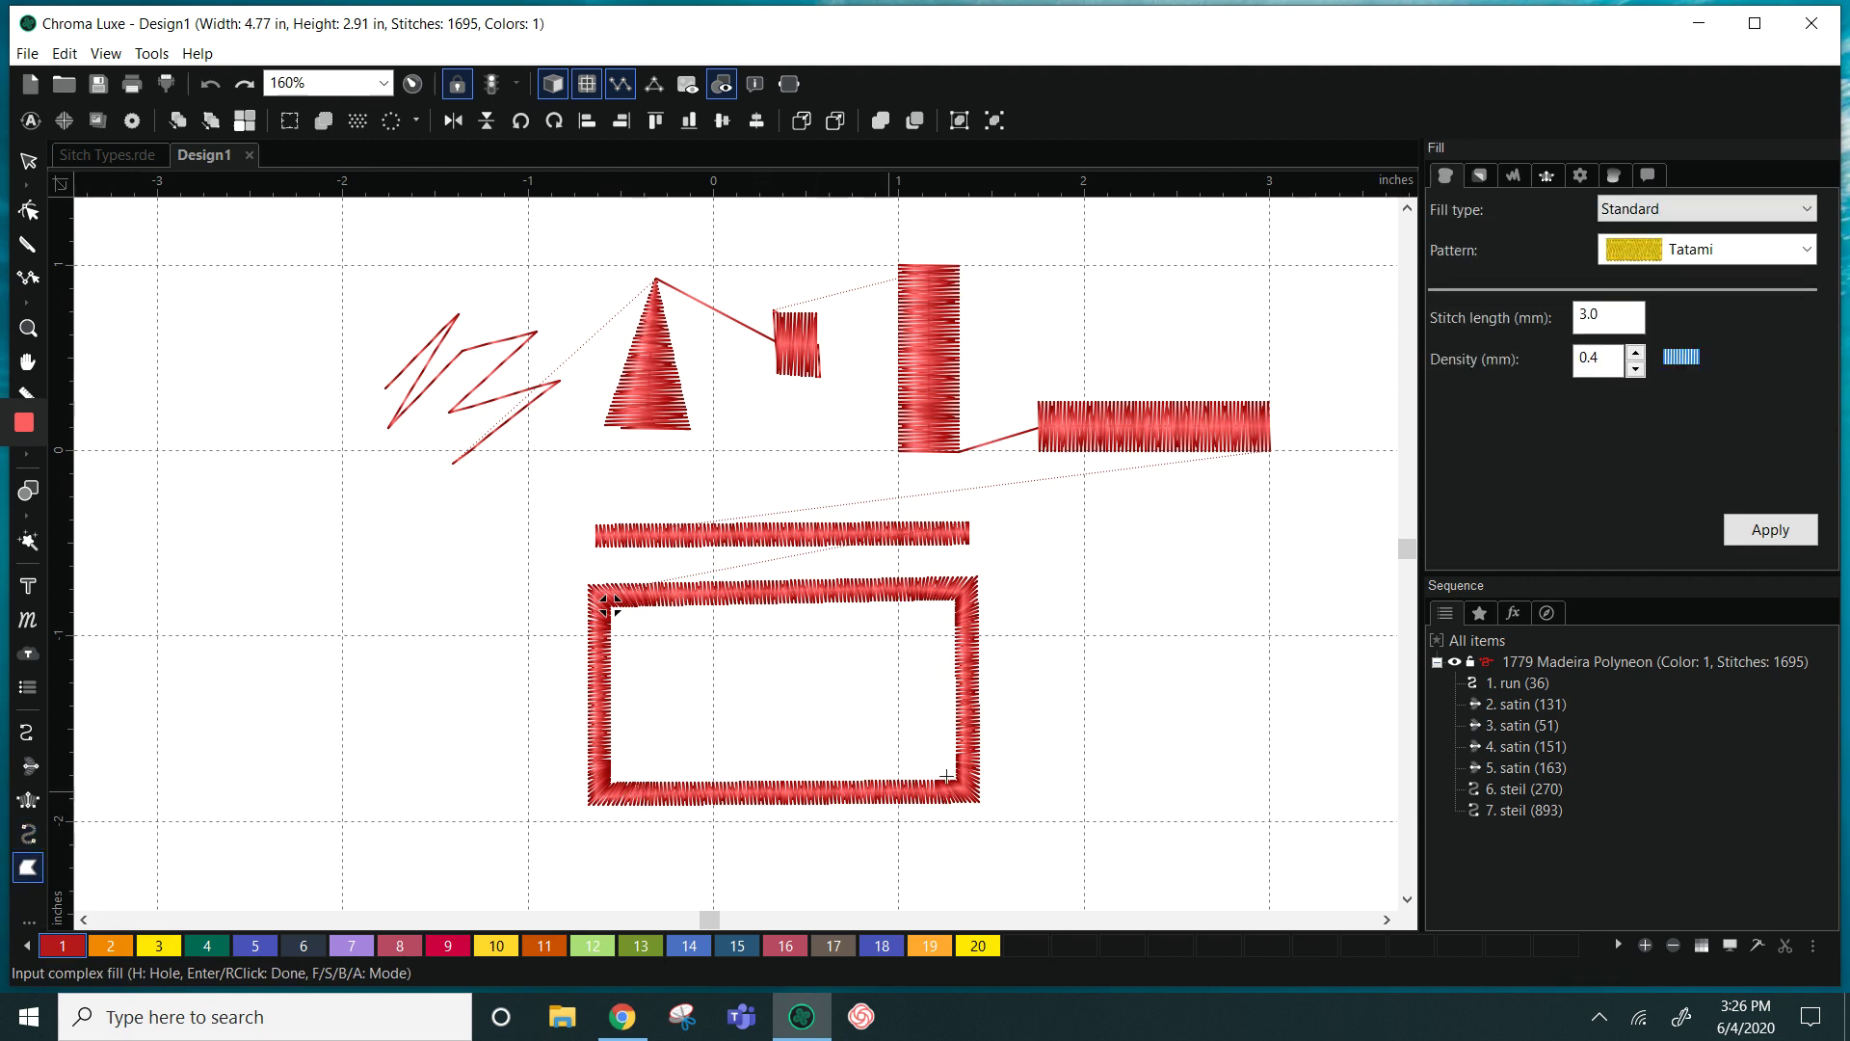
left_click(1019, 791)
left_click(1324, 826)
key("Return")
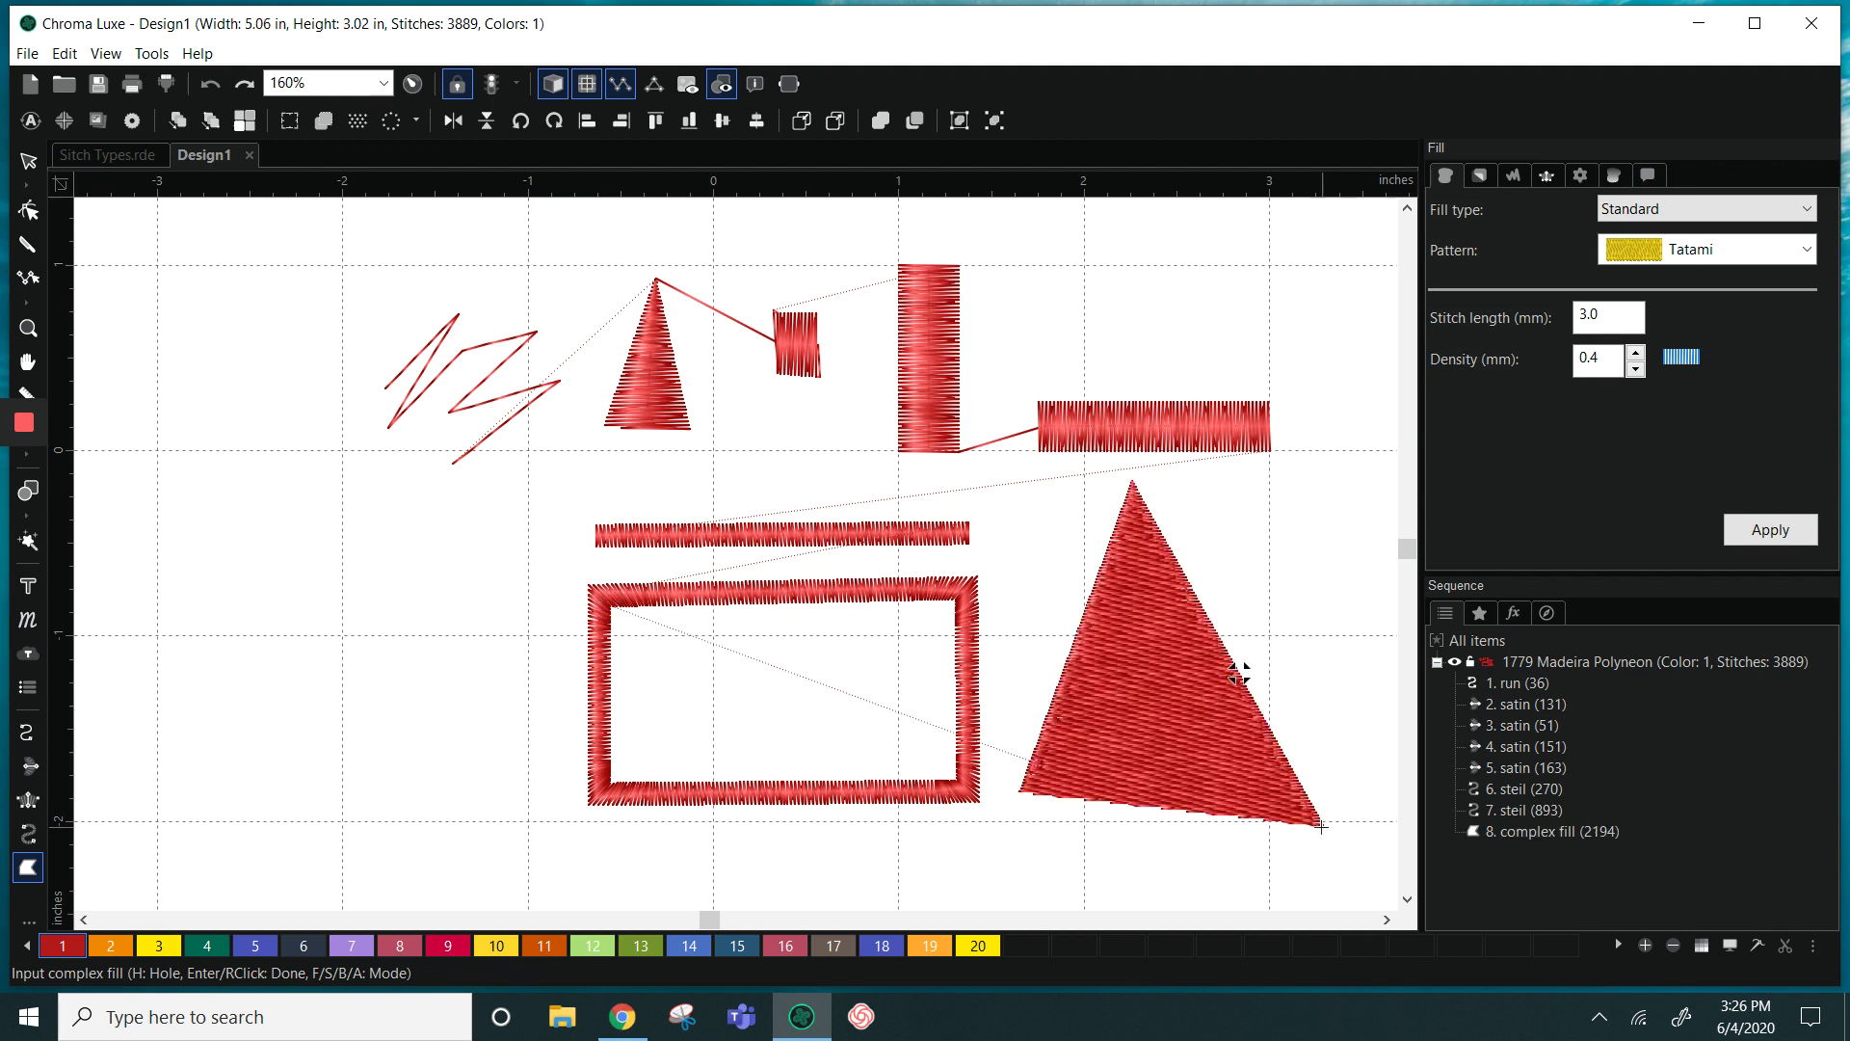
Draw an irregular complex-fill polygon of 1080 stitches, bringing the total to 4969
key("space")
left_click_drag(1265, 727, 1041, 735)
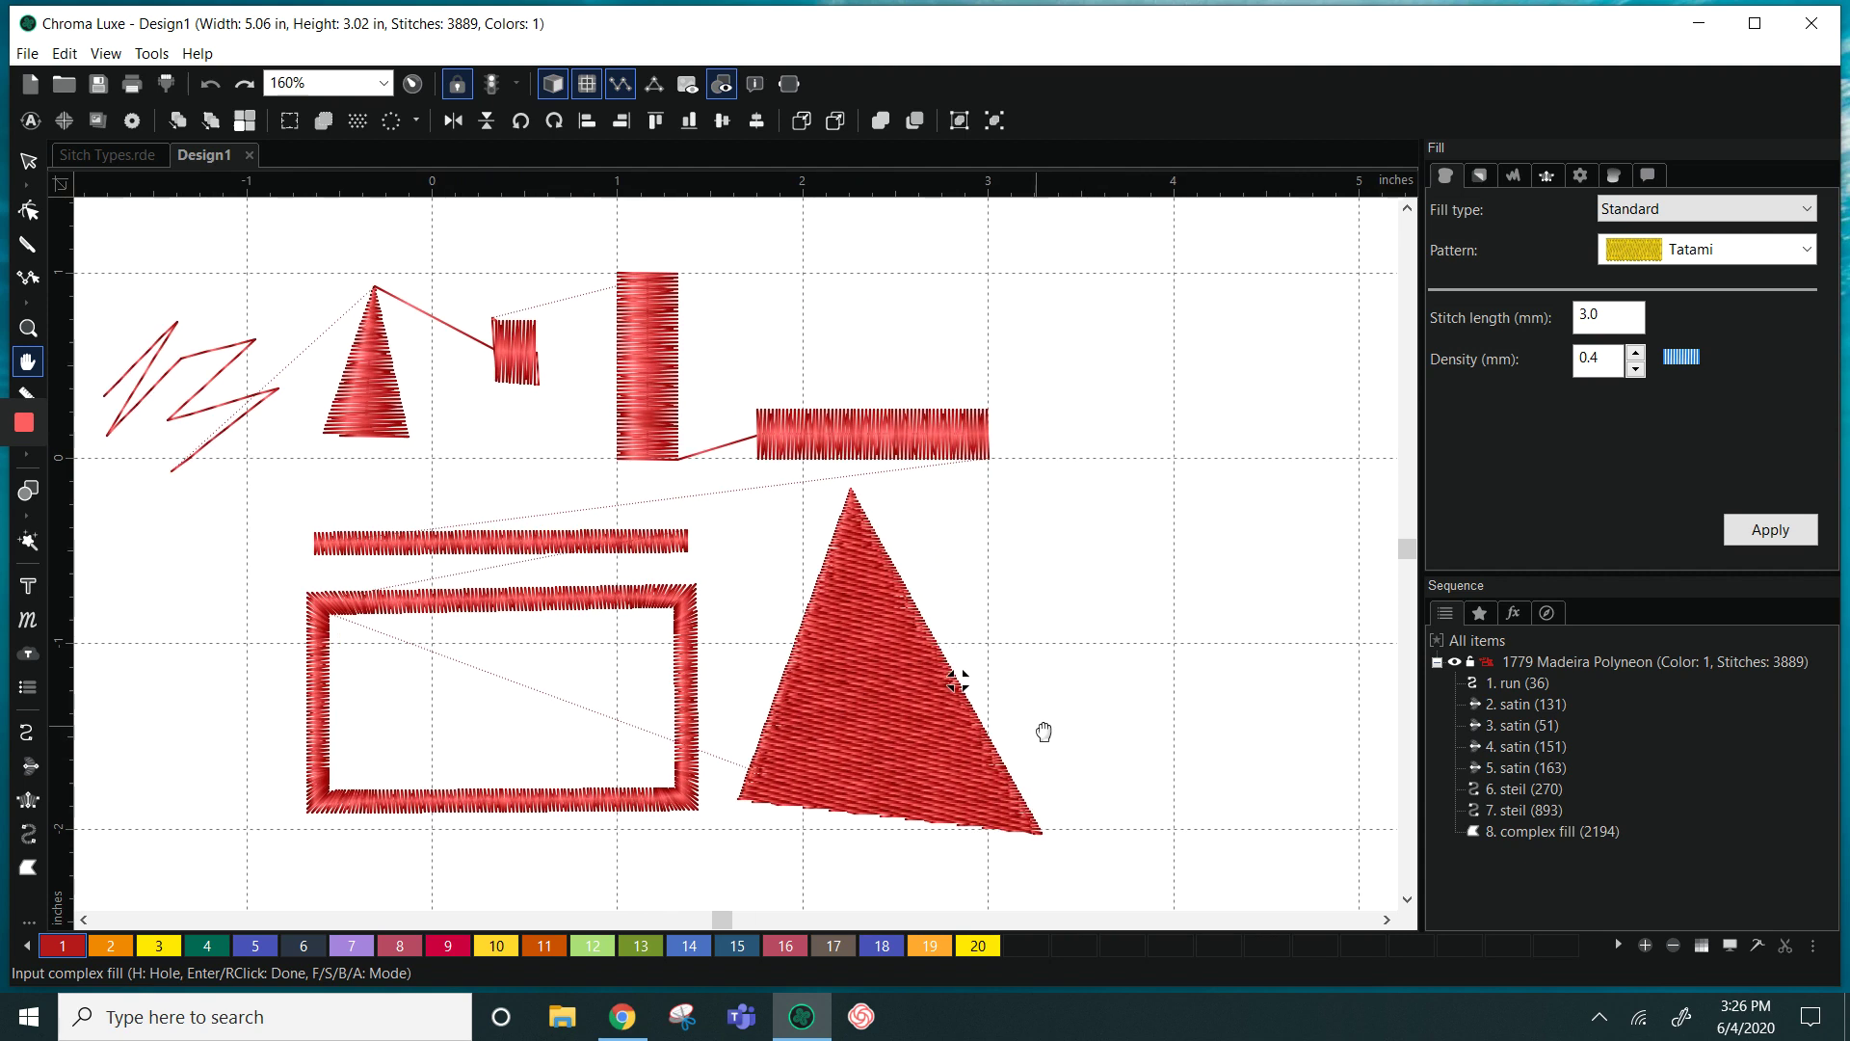
left_click(976, 556)
left_click(1038, 480)
left_click(1144, 506)
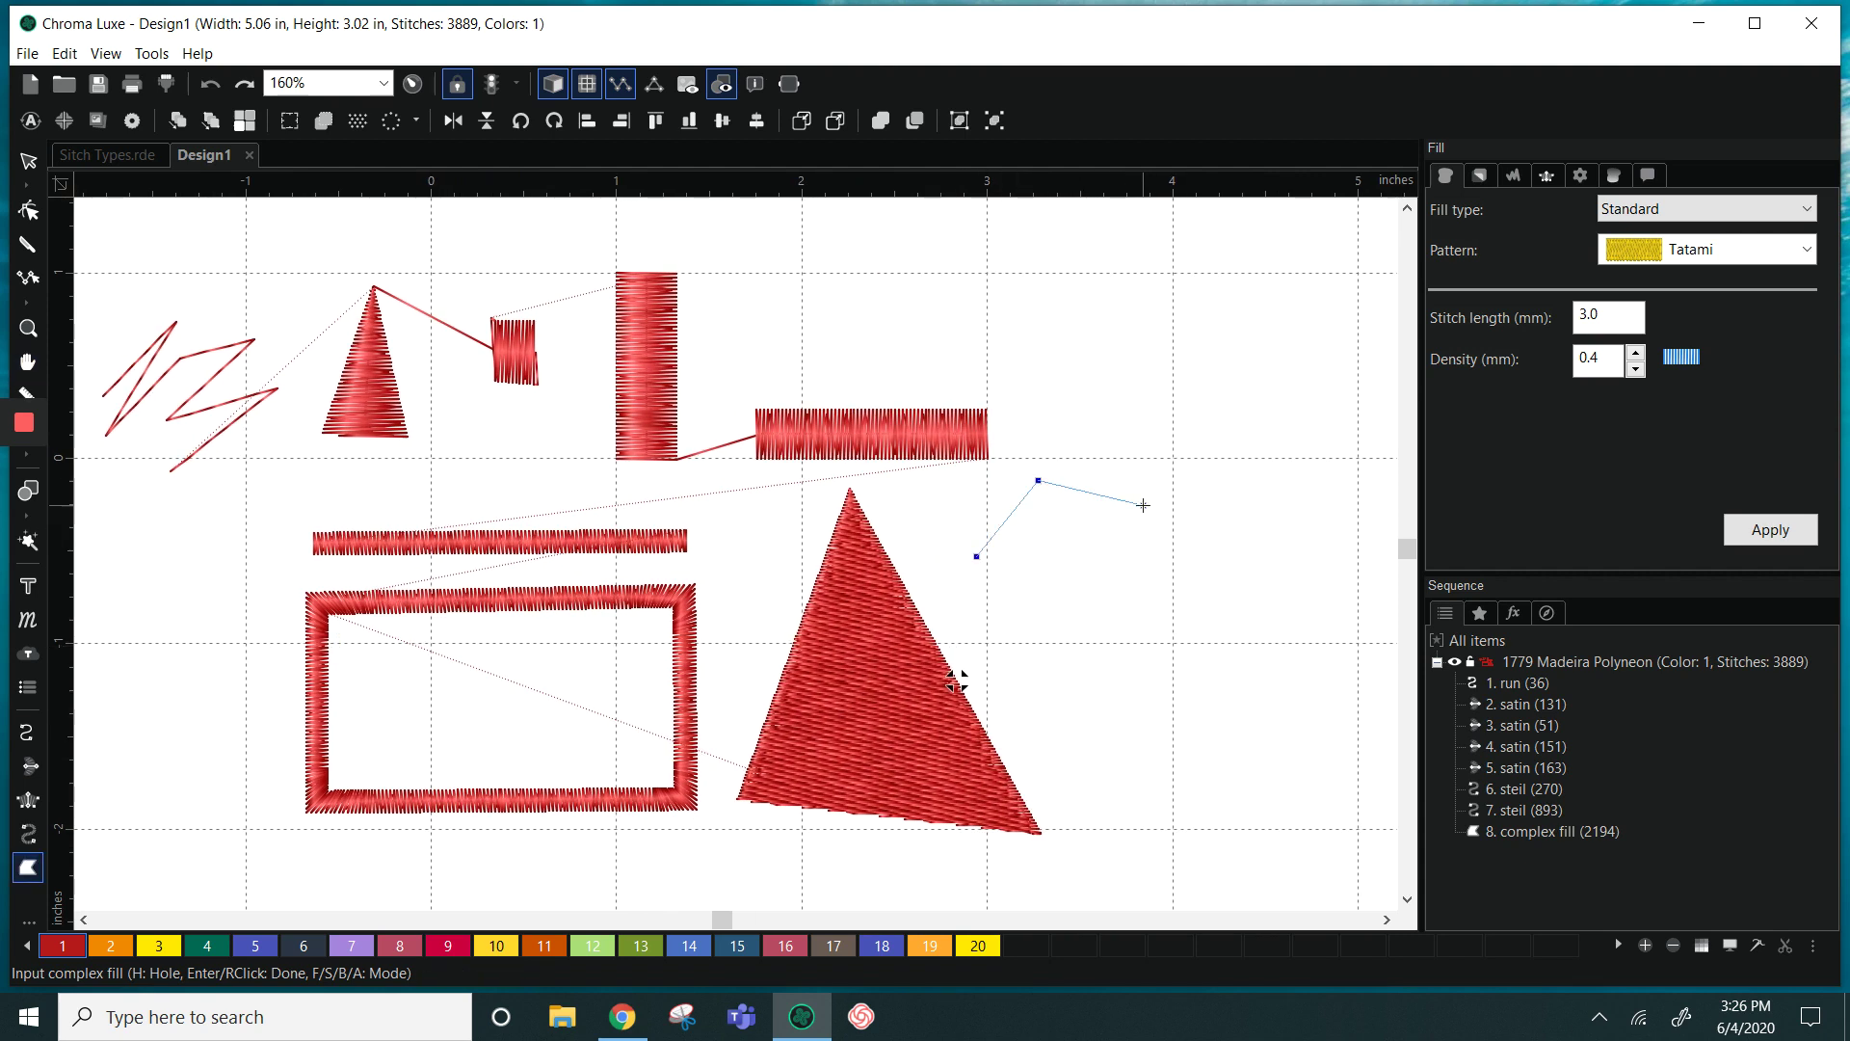
left_click(1169, 623)
left_click(1057, 656)
left_click(1024, 597)
left_click(949, 612)
right_click(960, 567)
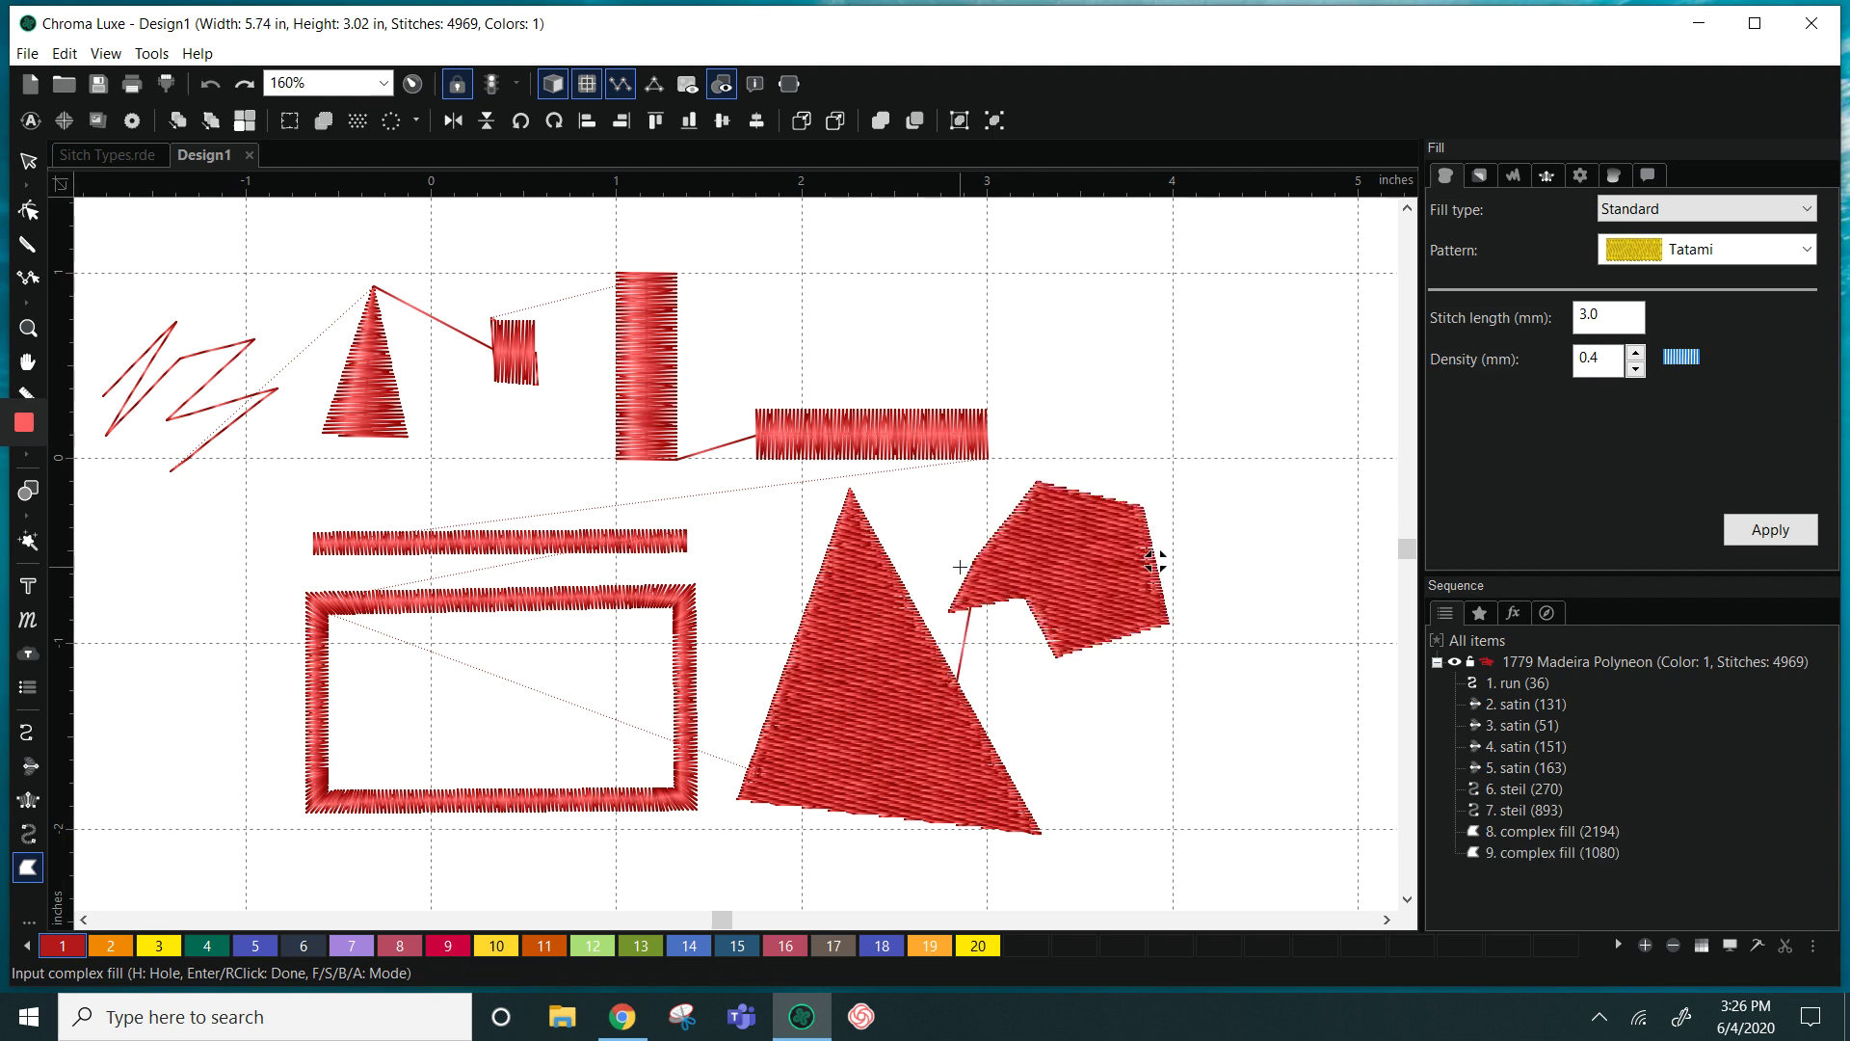
scroll(1195, 633, "down", 2)
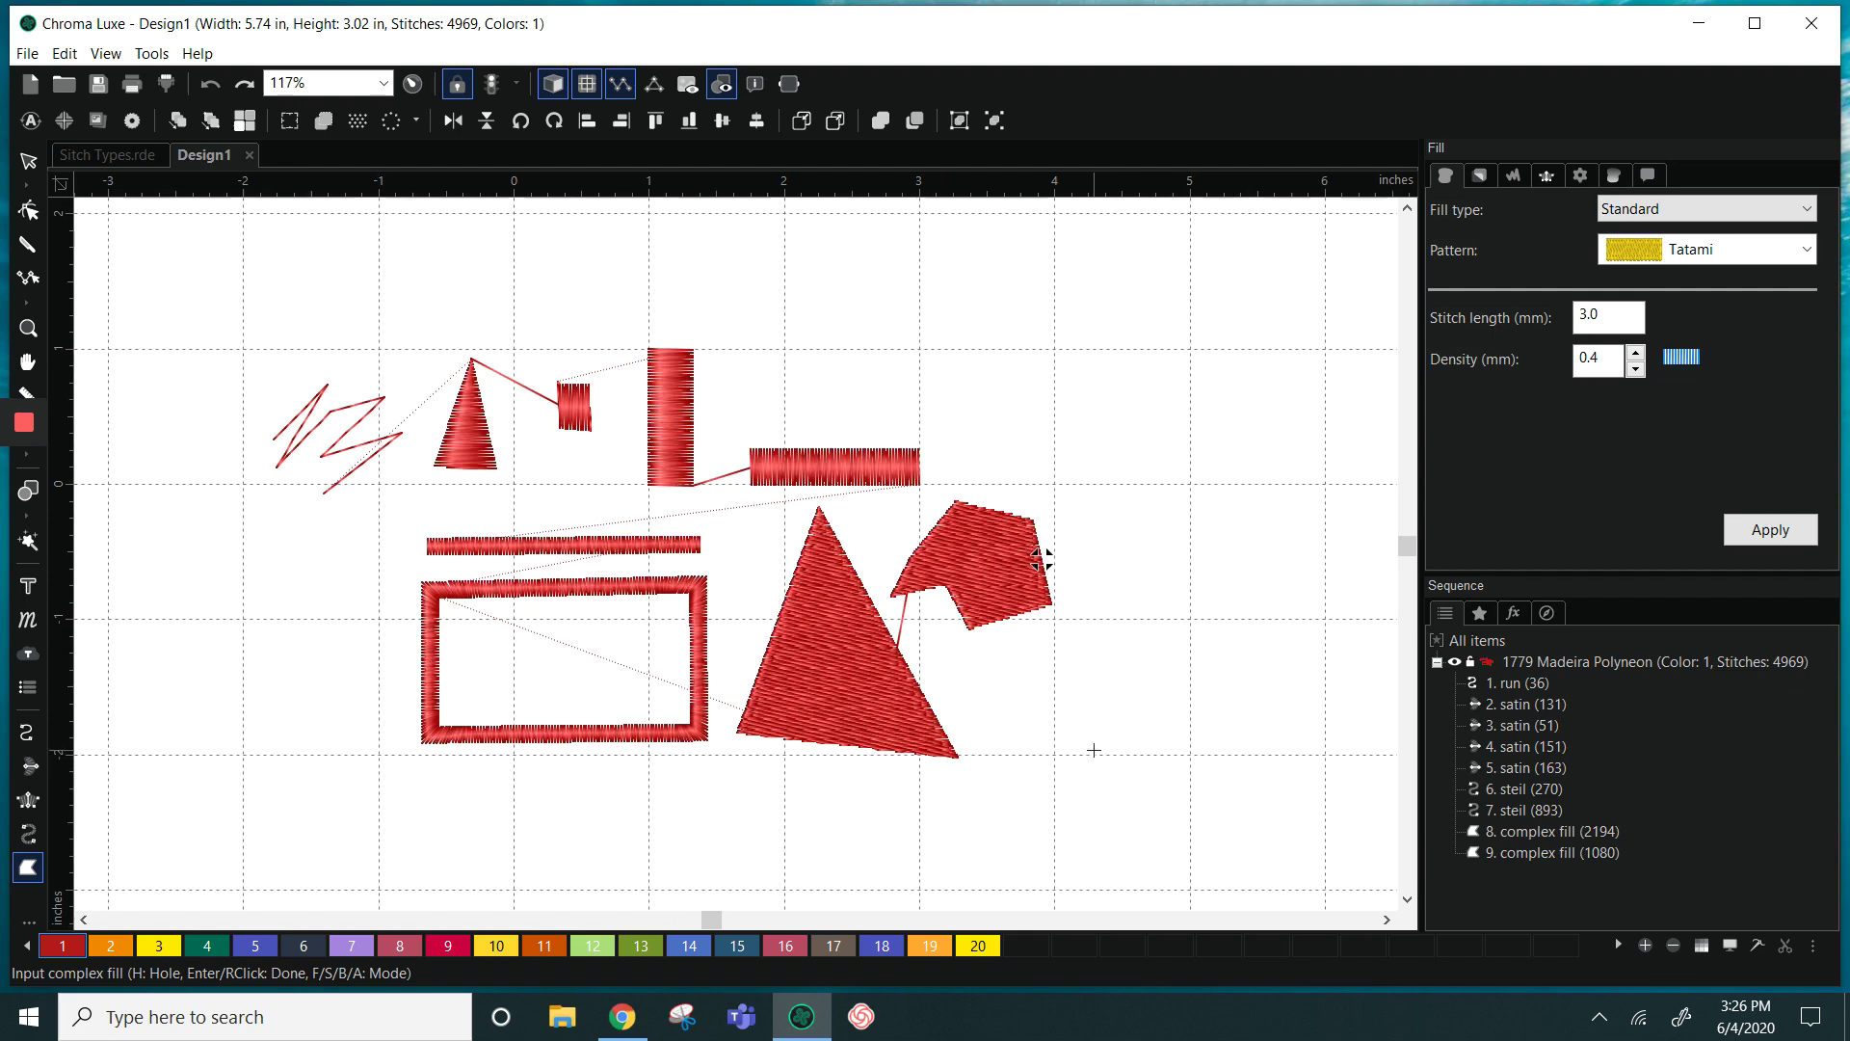
key("space")
left_click_drag(1038, 703, 1089, 705)
scroll(1083, 703, "up", 2)
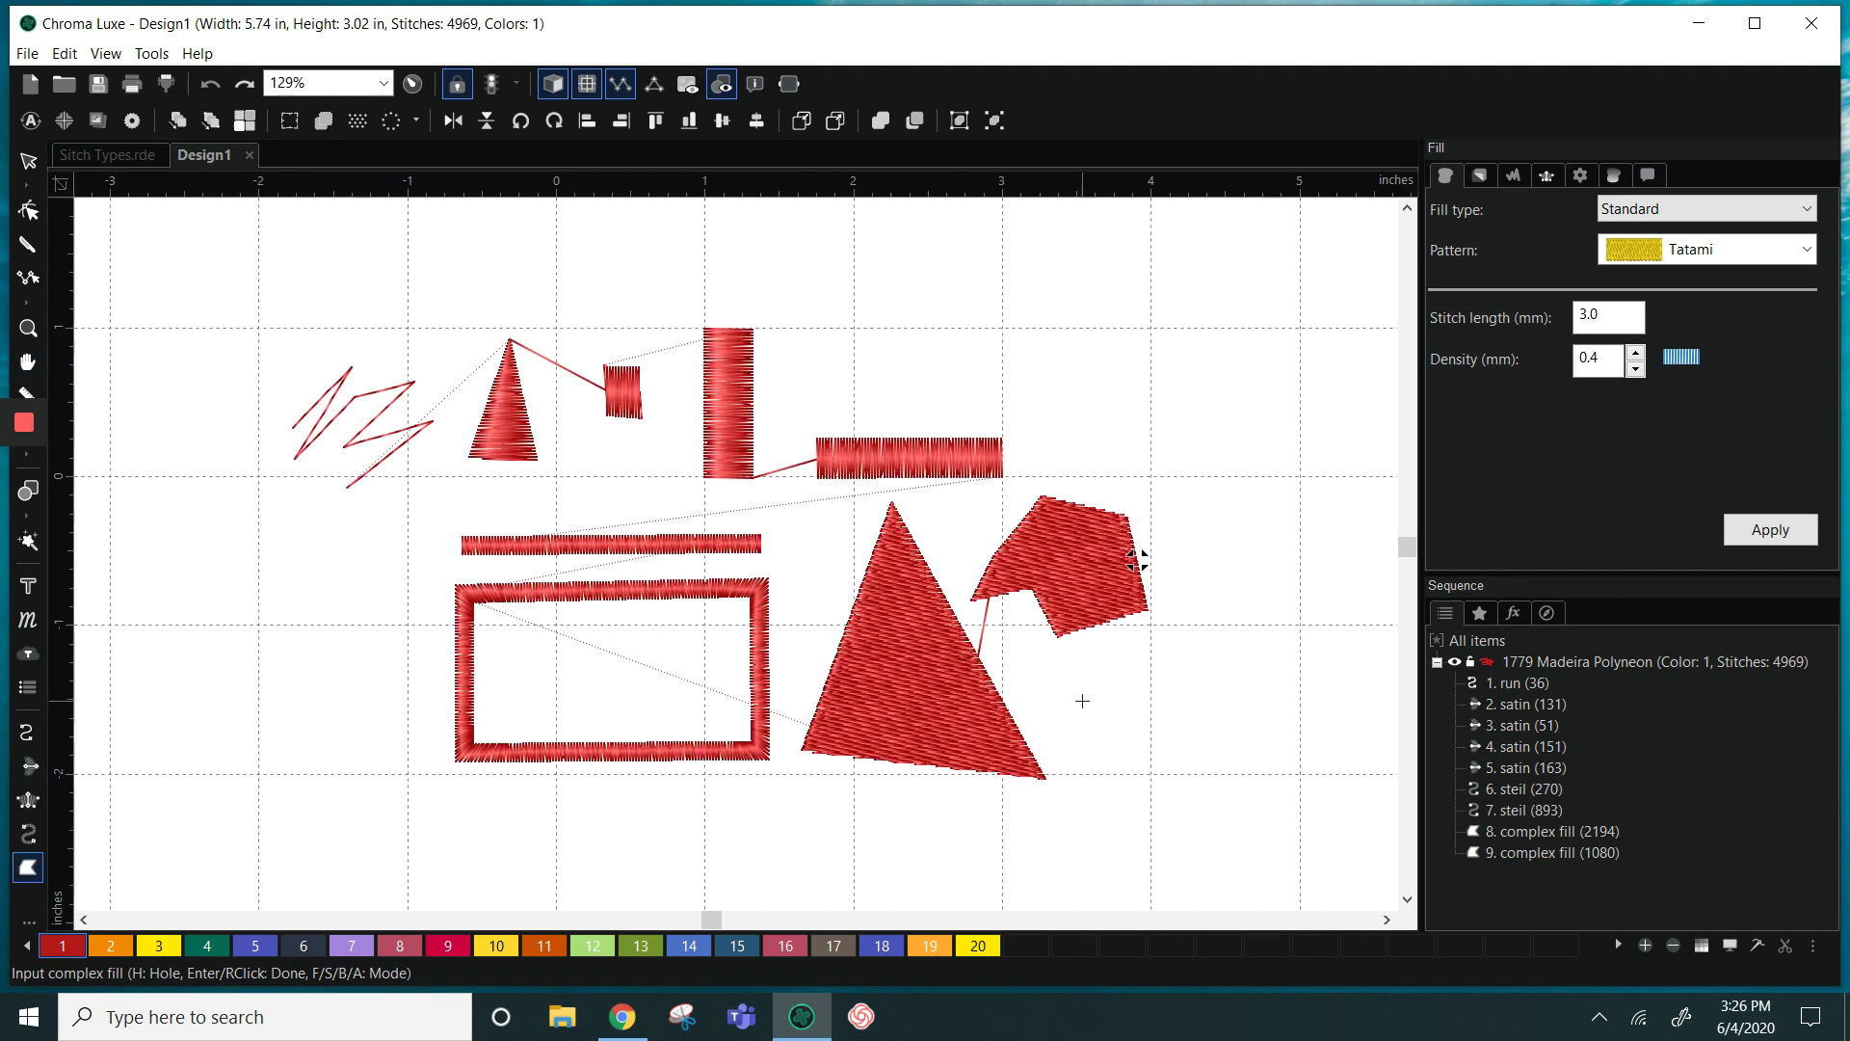
scroll(1082, 700, "up", 1)
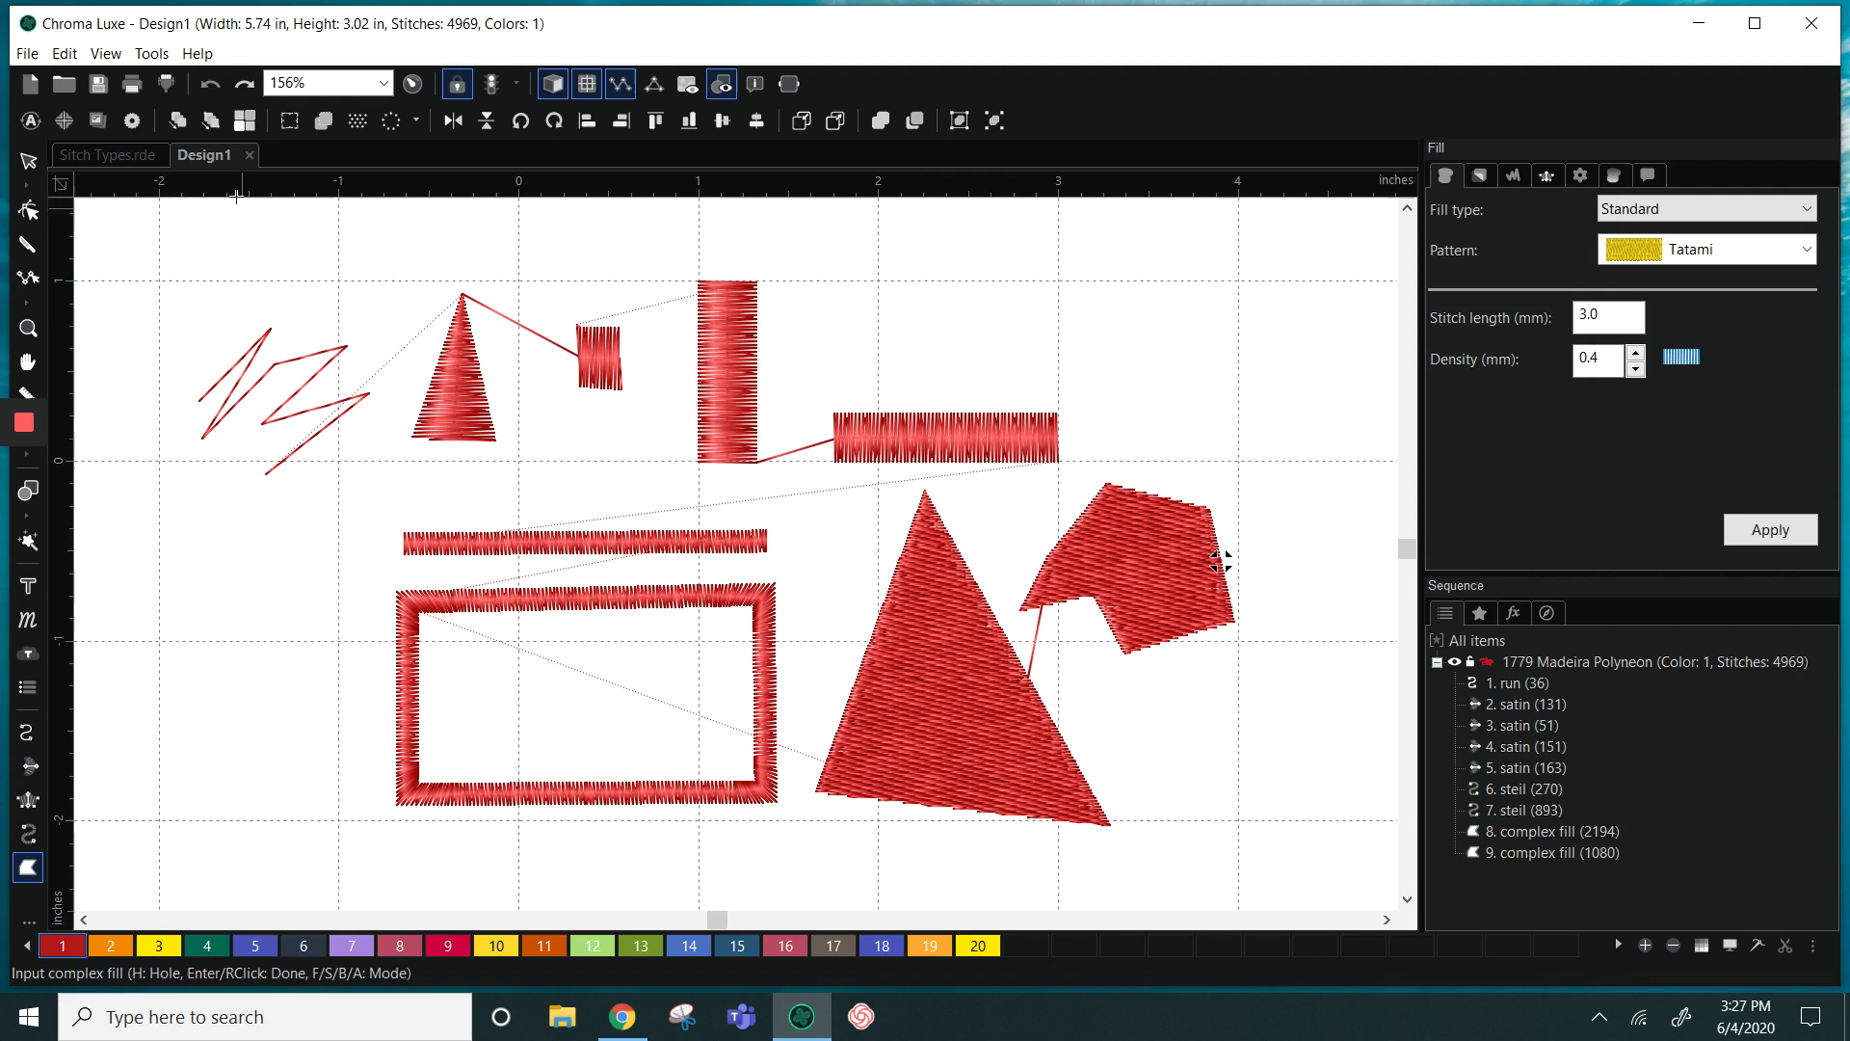
In General Options' Digitizing tab, change Outline input mode to Free hand and confirm
left_click(153, 54)
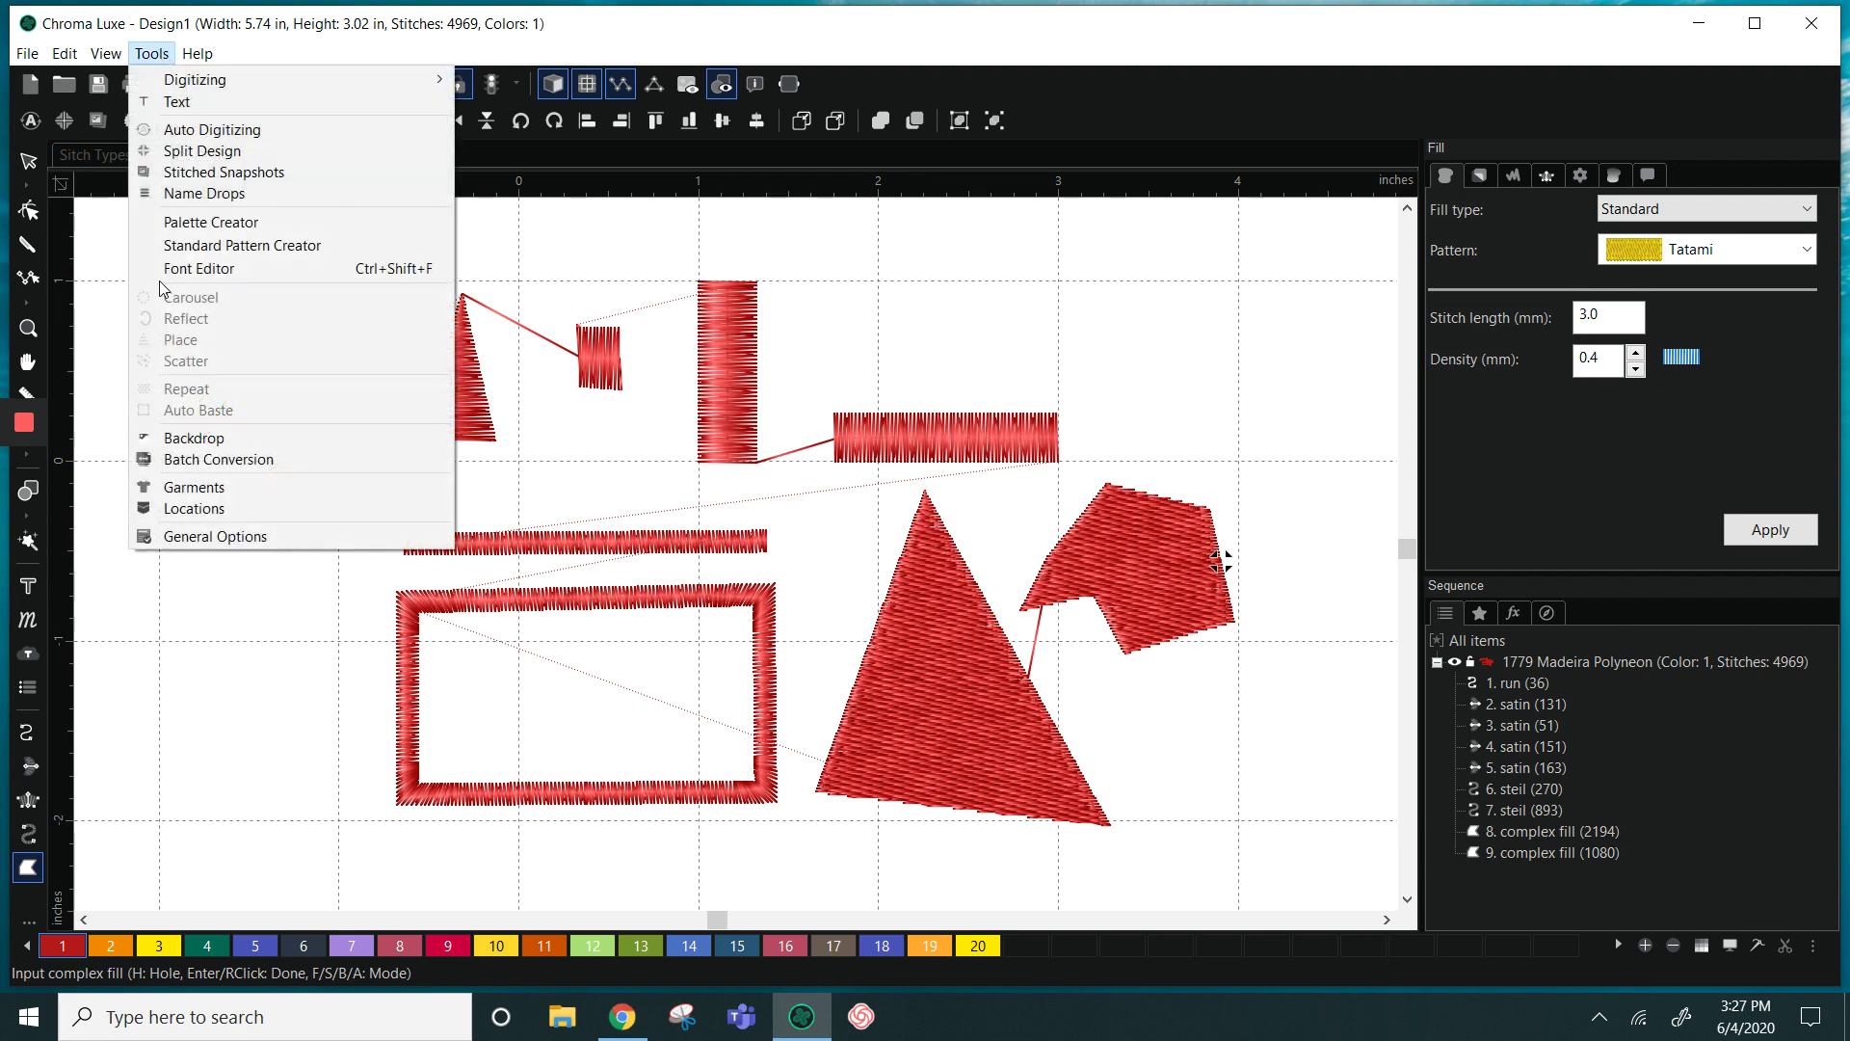
left_click(209, 539)
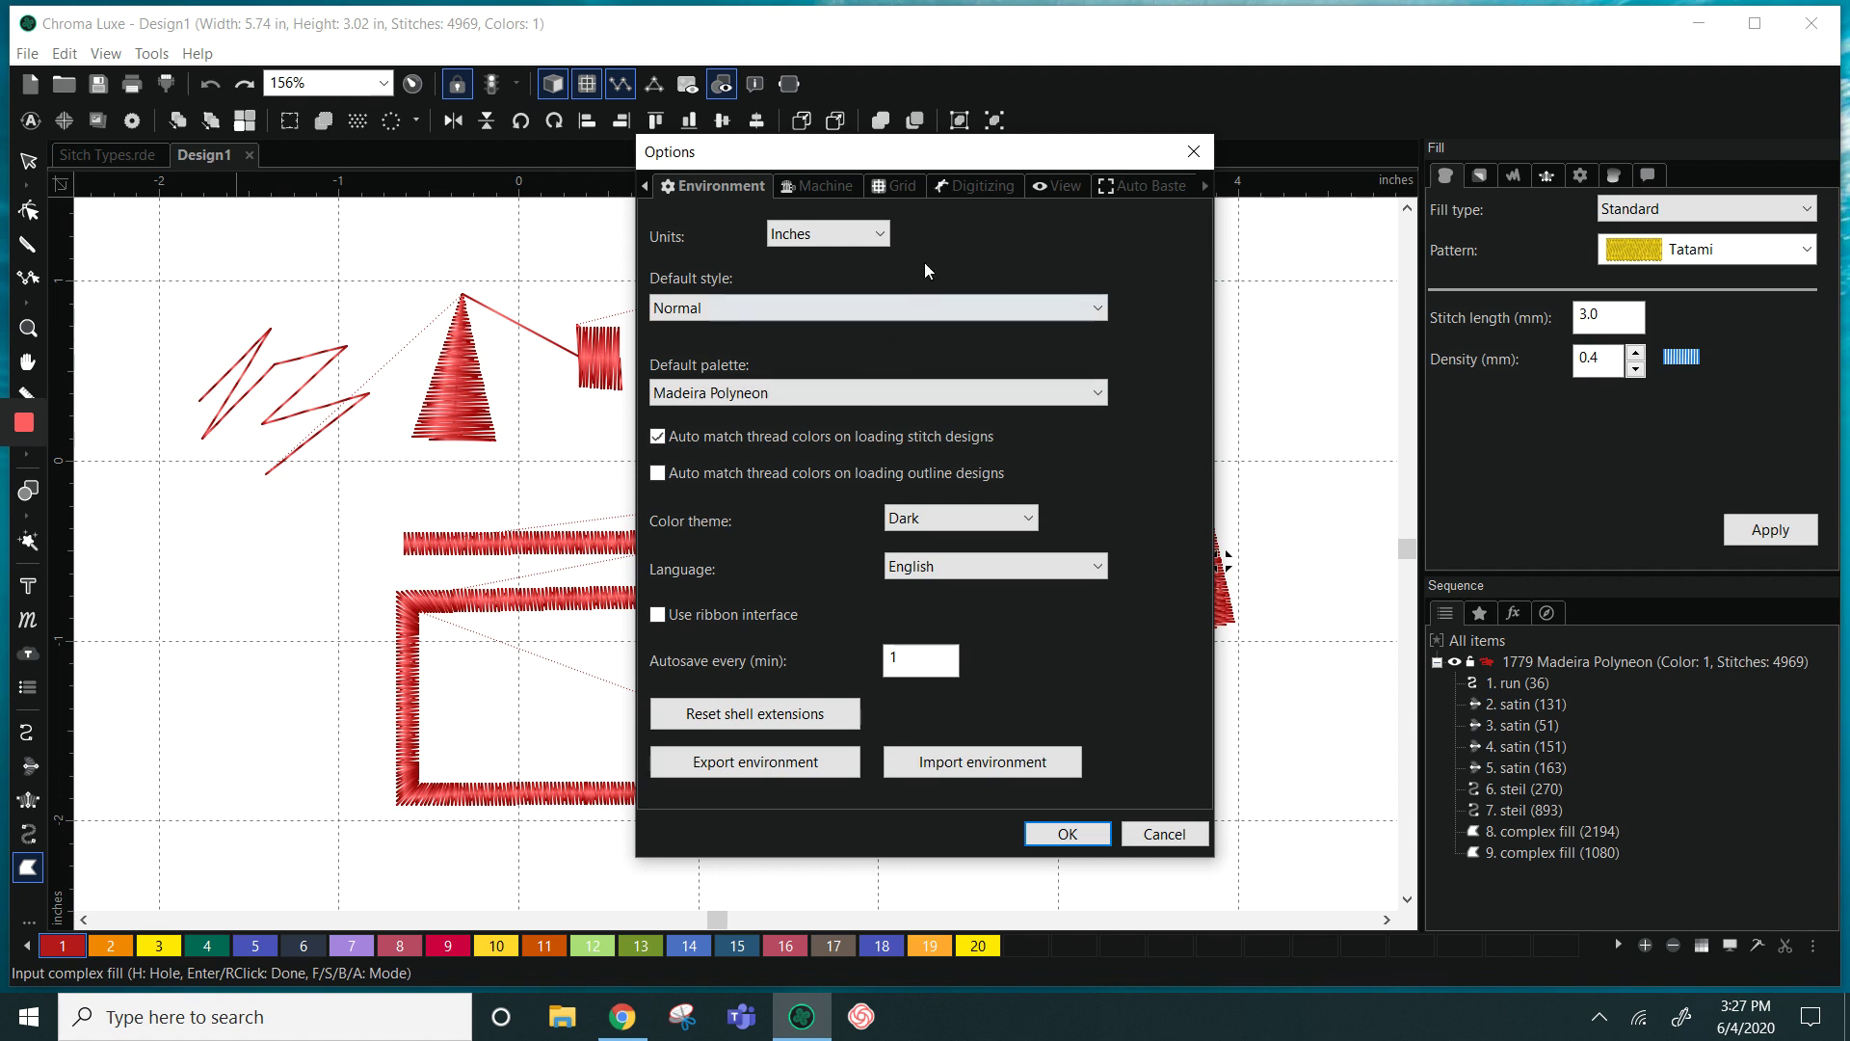
left_click(967, 188)
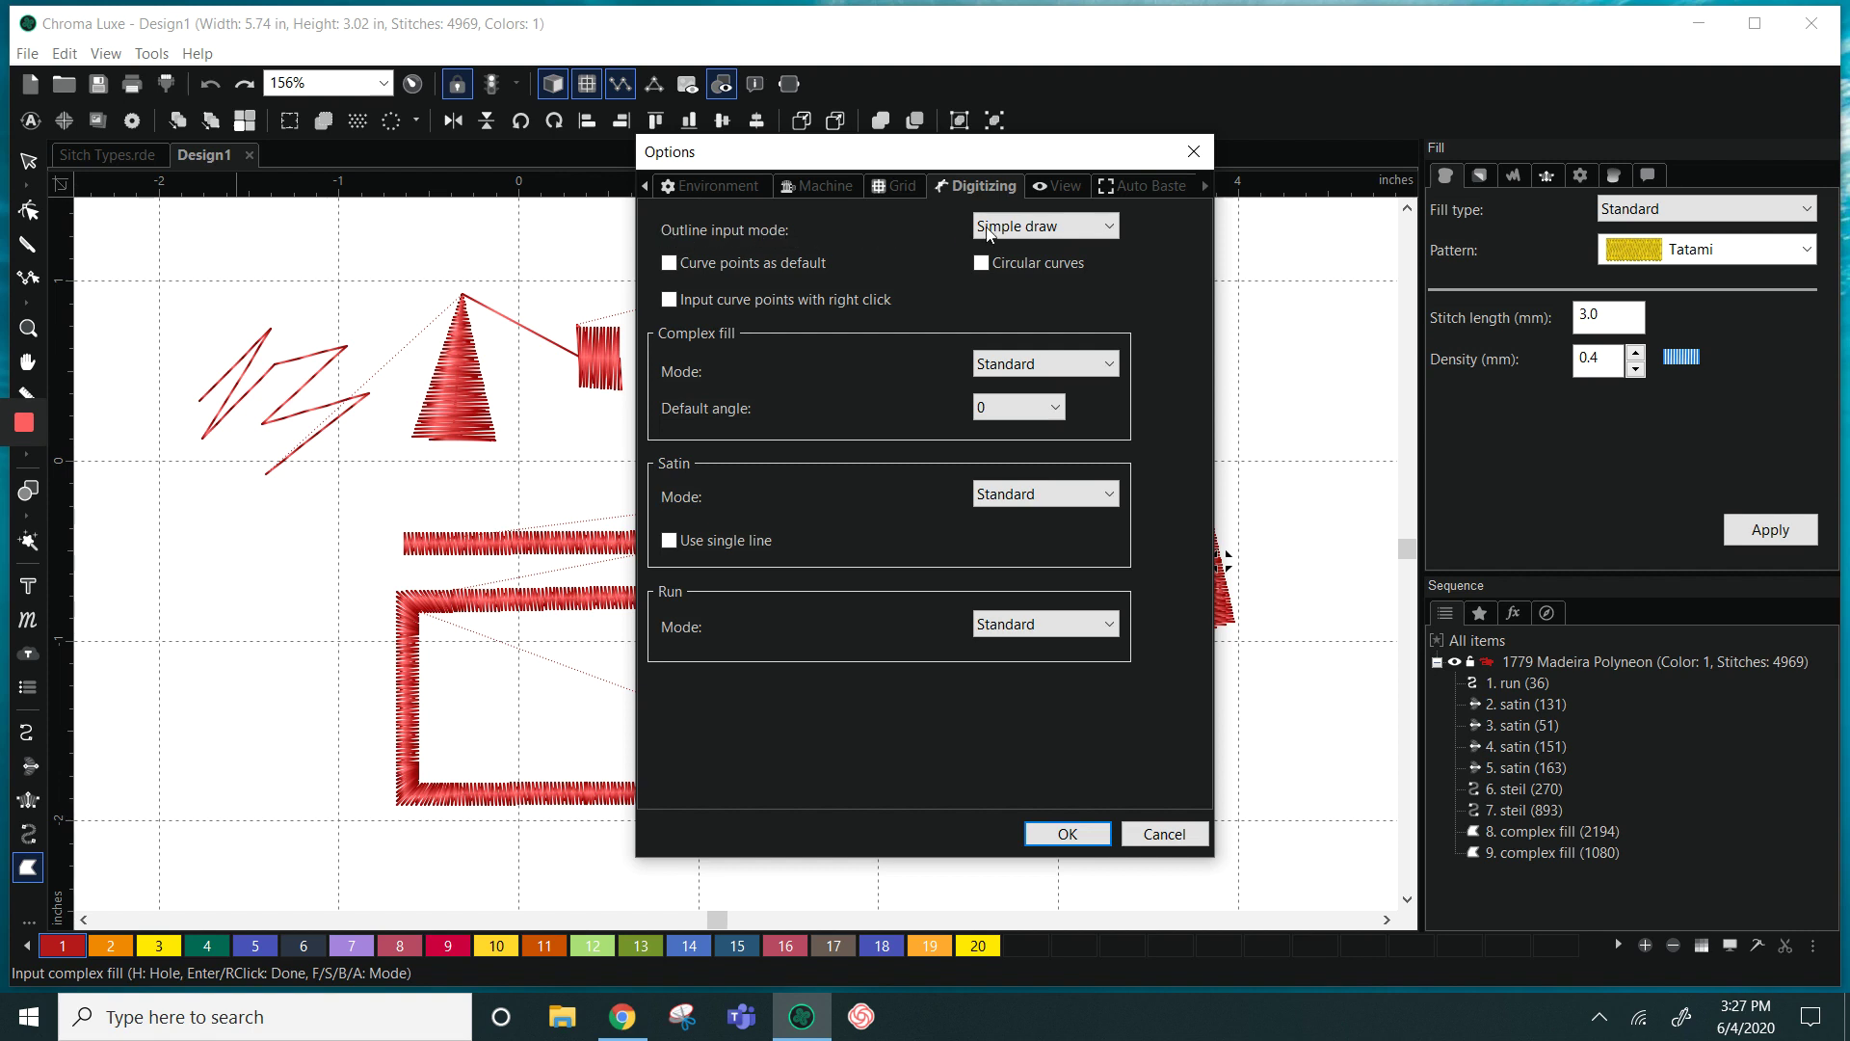
left_click(1112, 229)
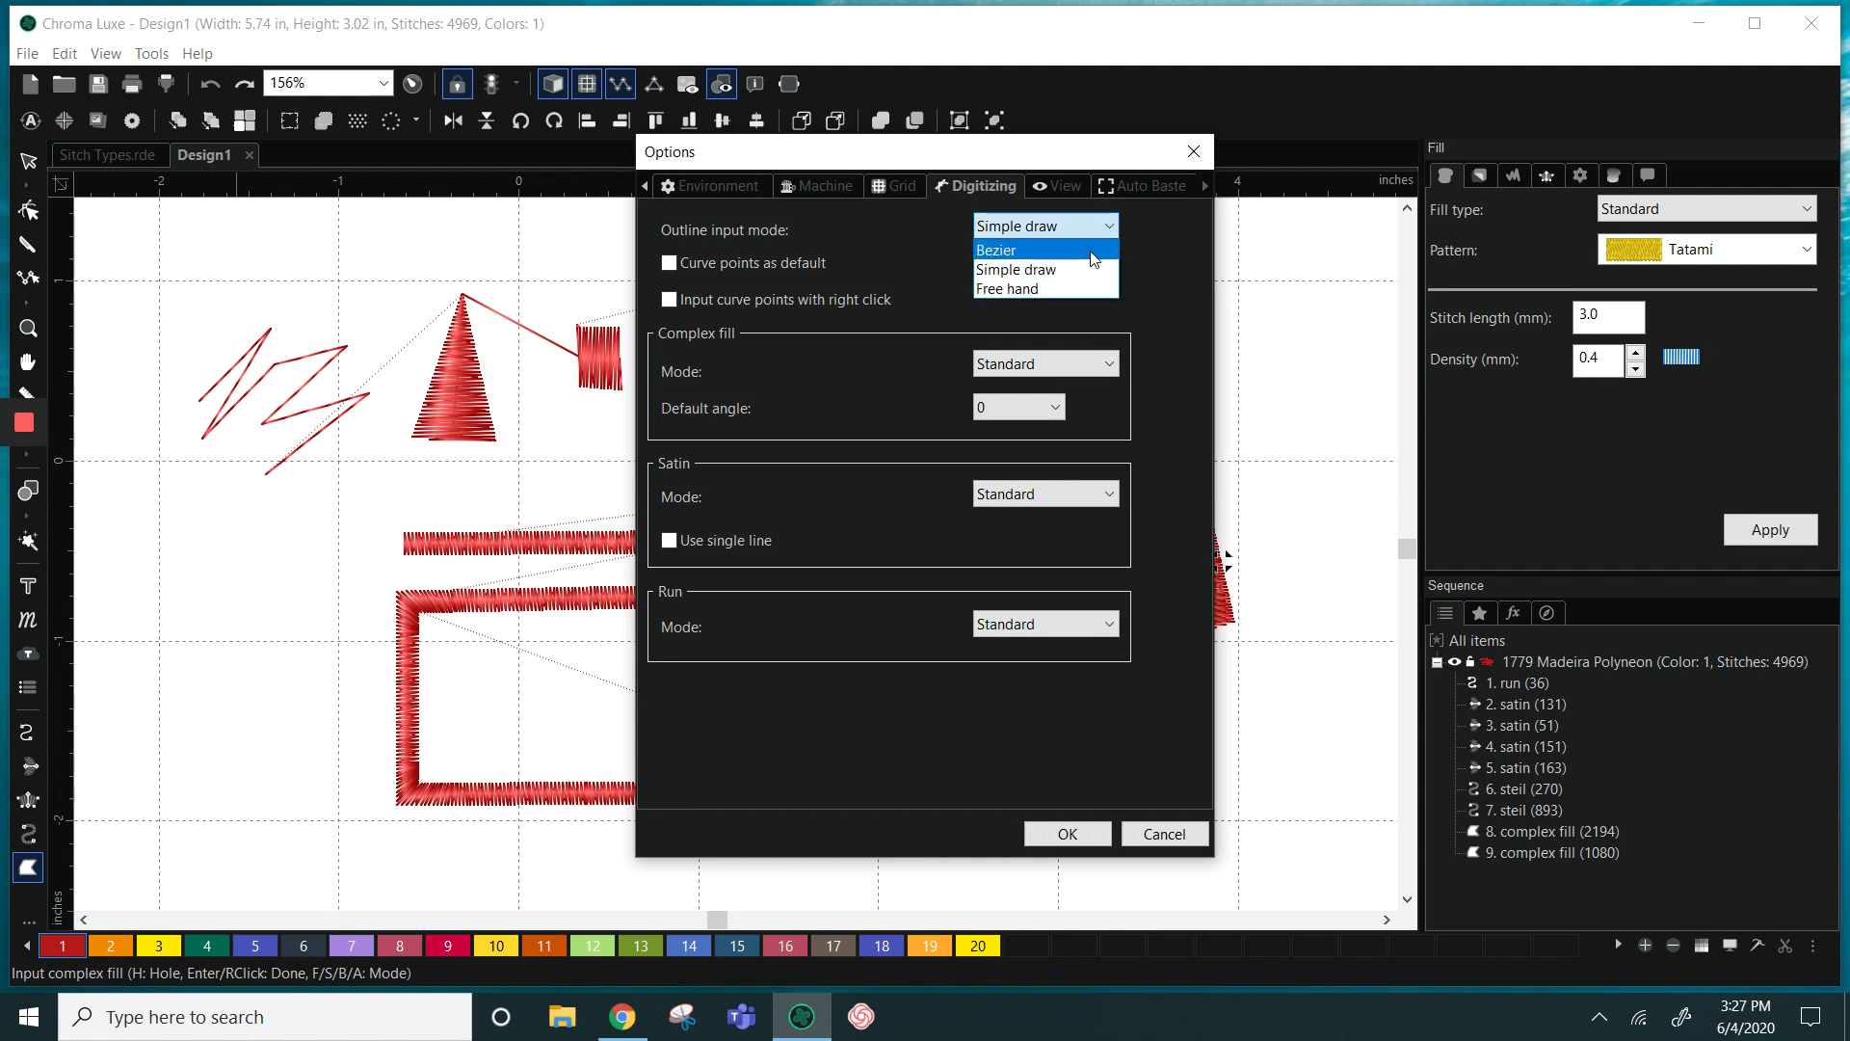
left_click(1055, 286)
left_click(1067, 834)
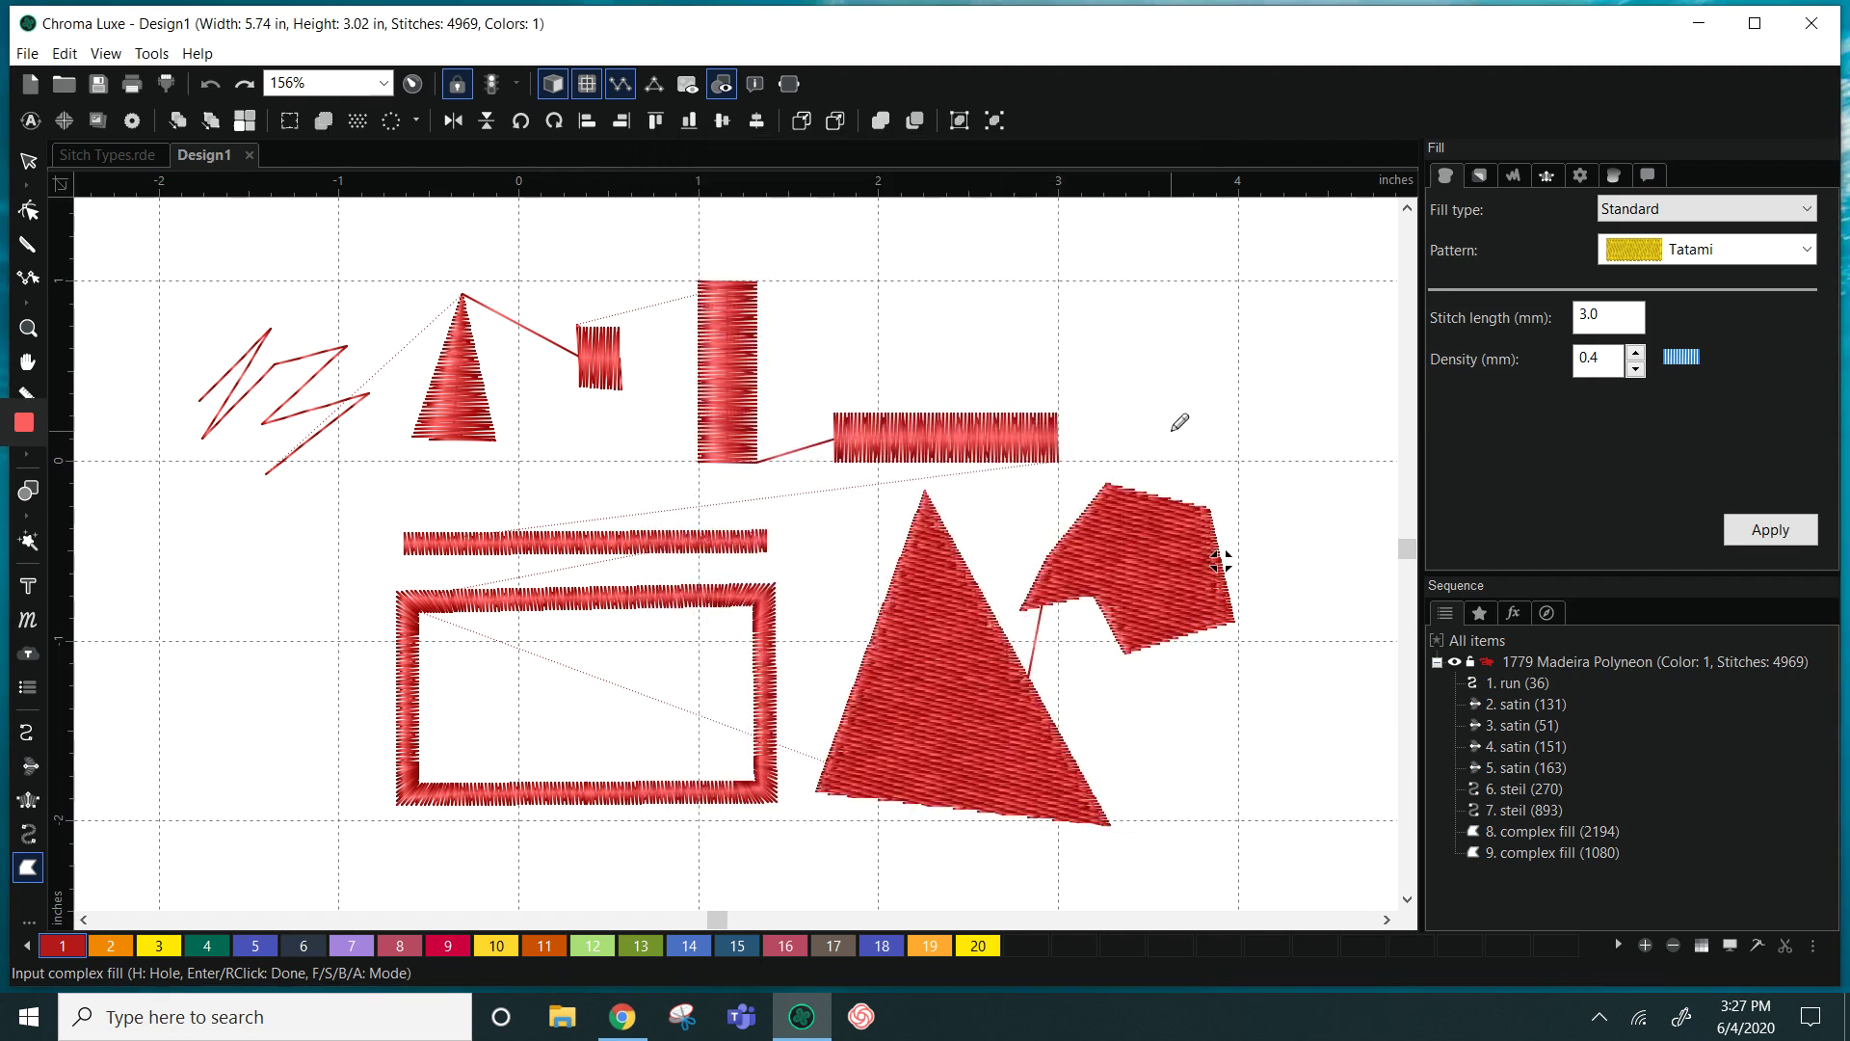
Draw a freehand complex-fill blob of 631 stitches near the top right, redone smaller
mouse_move(921, 304)
left_mouse_down()
mouse_move(1085, 298)
mouse_move(1077, 256)
mouse_move(1129, 257)
mouse_move(1134, 379)
mouse_move(1167, 395)
mouse_move(1190, 320)
mouse_move(1251, 262)
mouse_move(1288, 266)
mouse_move(1310, 290)
mouse_move(1287, 340)
mouse_move(1312, 382)
mouse_move(1304, 431)
mouse_move(1361, 471)
left_mouse_up()
right_click(1328, 528)
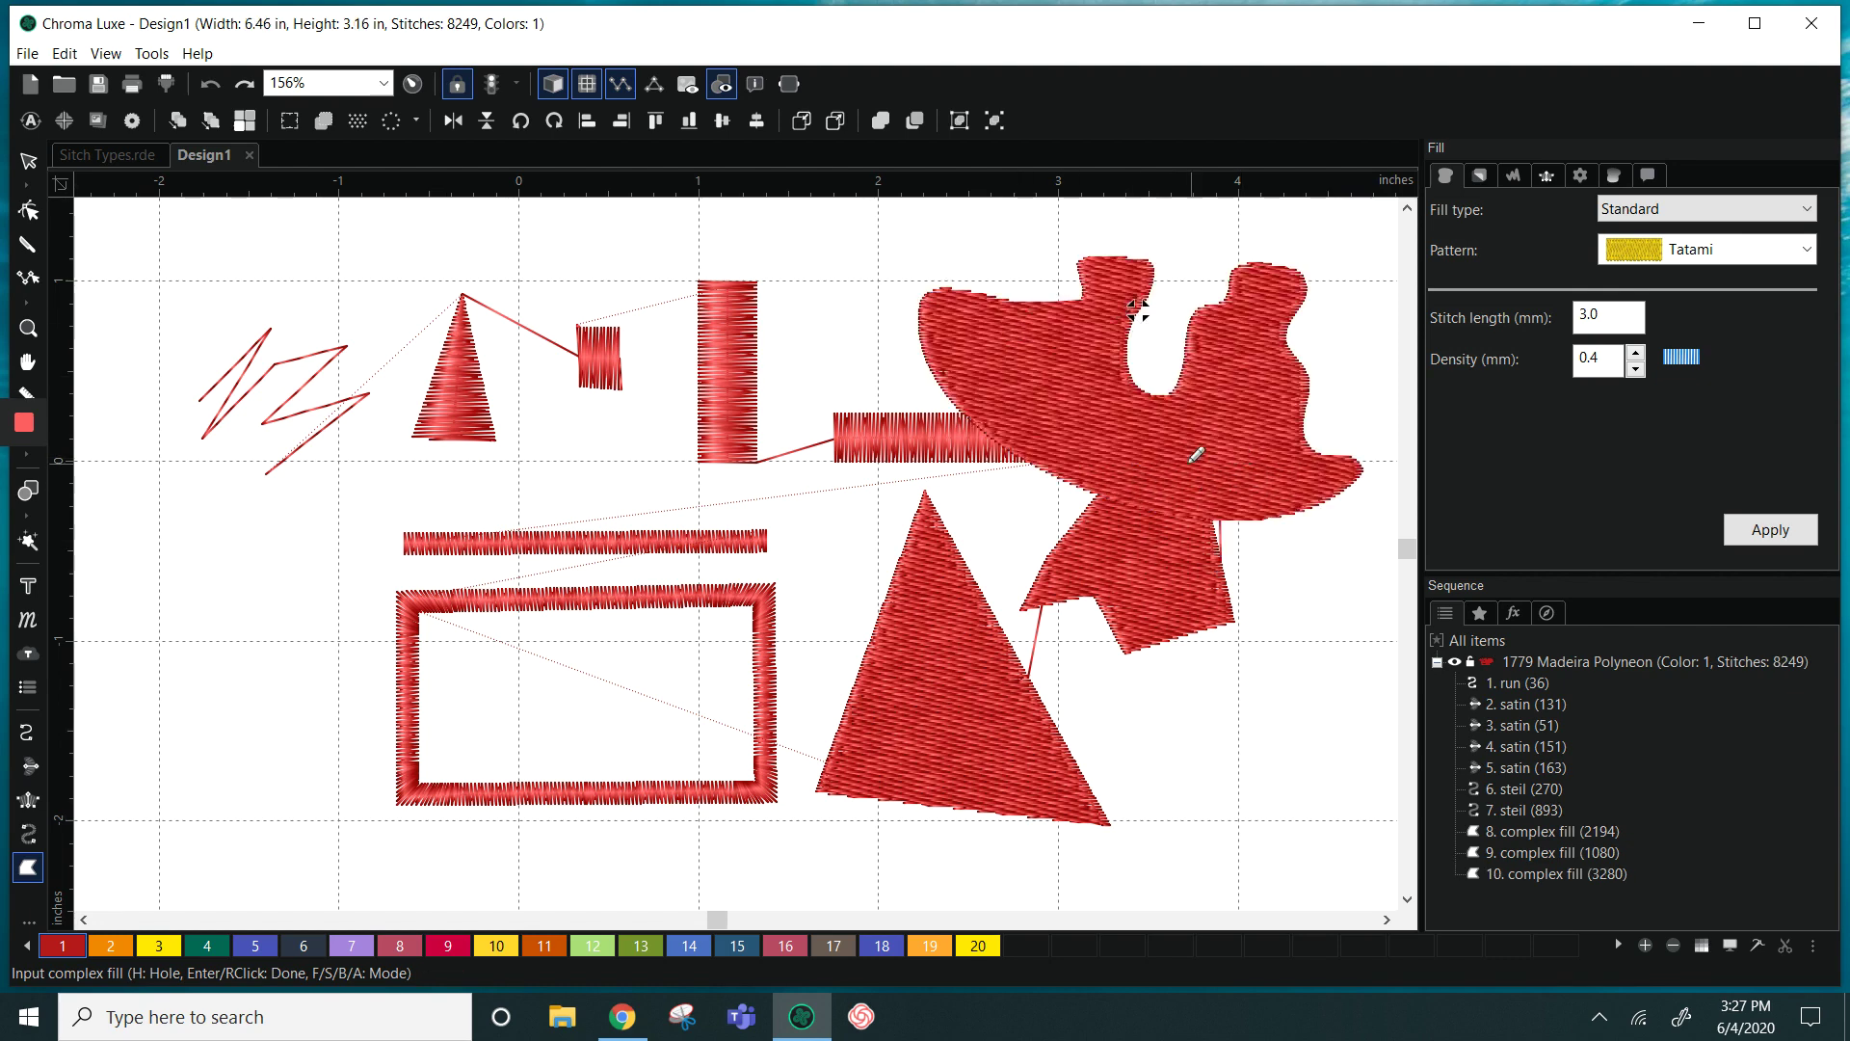
key("ctrl+z")
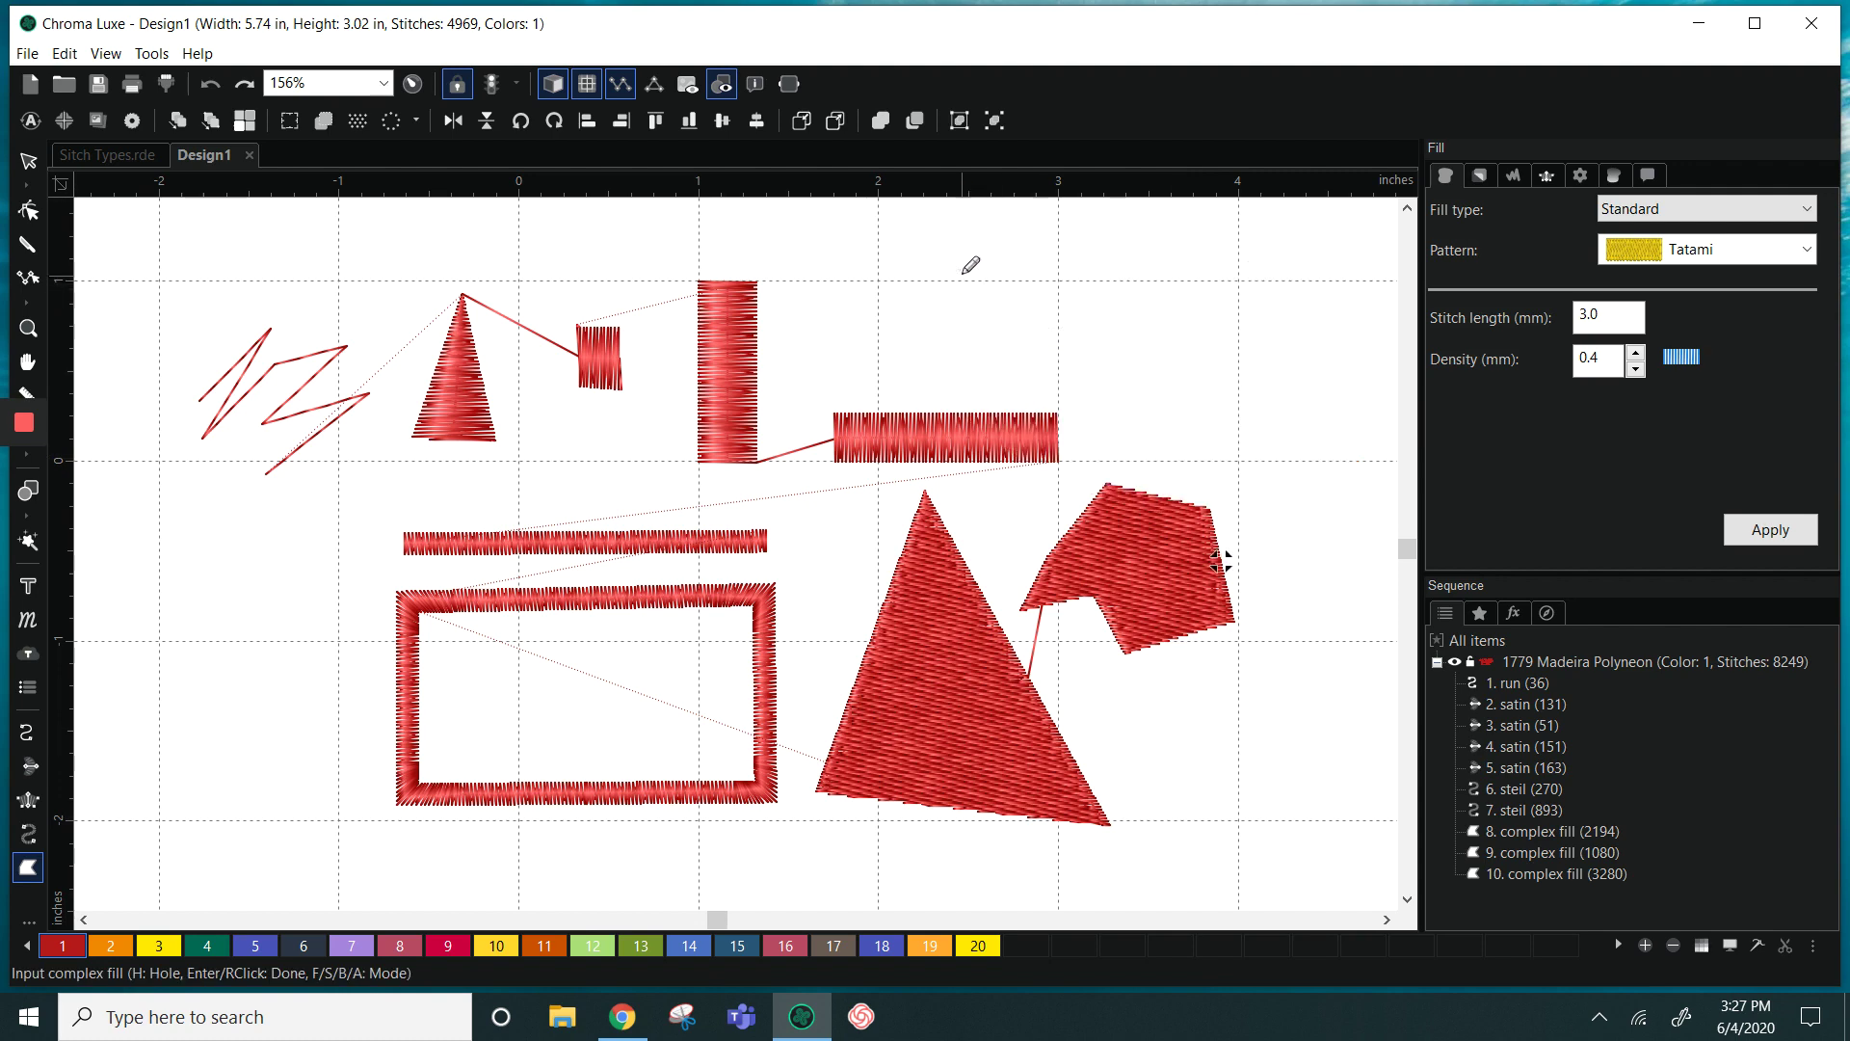
mouse_move(963, 269)
left_mouse_down()
mouse_move(966, 294)
mouse_move(1166, 311)
mouse_move(1207, 258)
mouse_move(960, 260)
left_mouse_up()
key("Return")
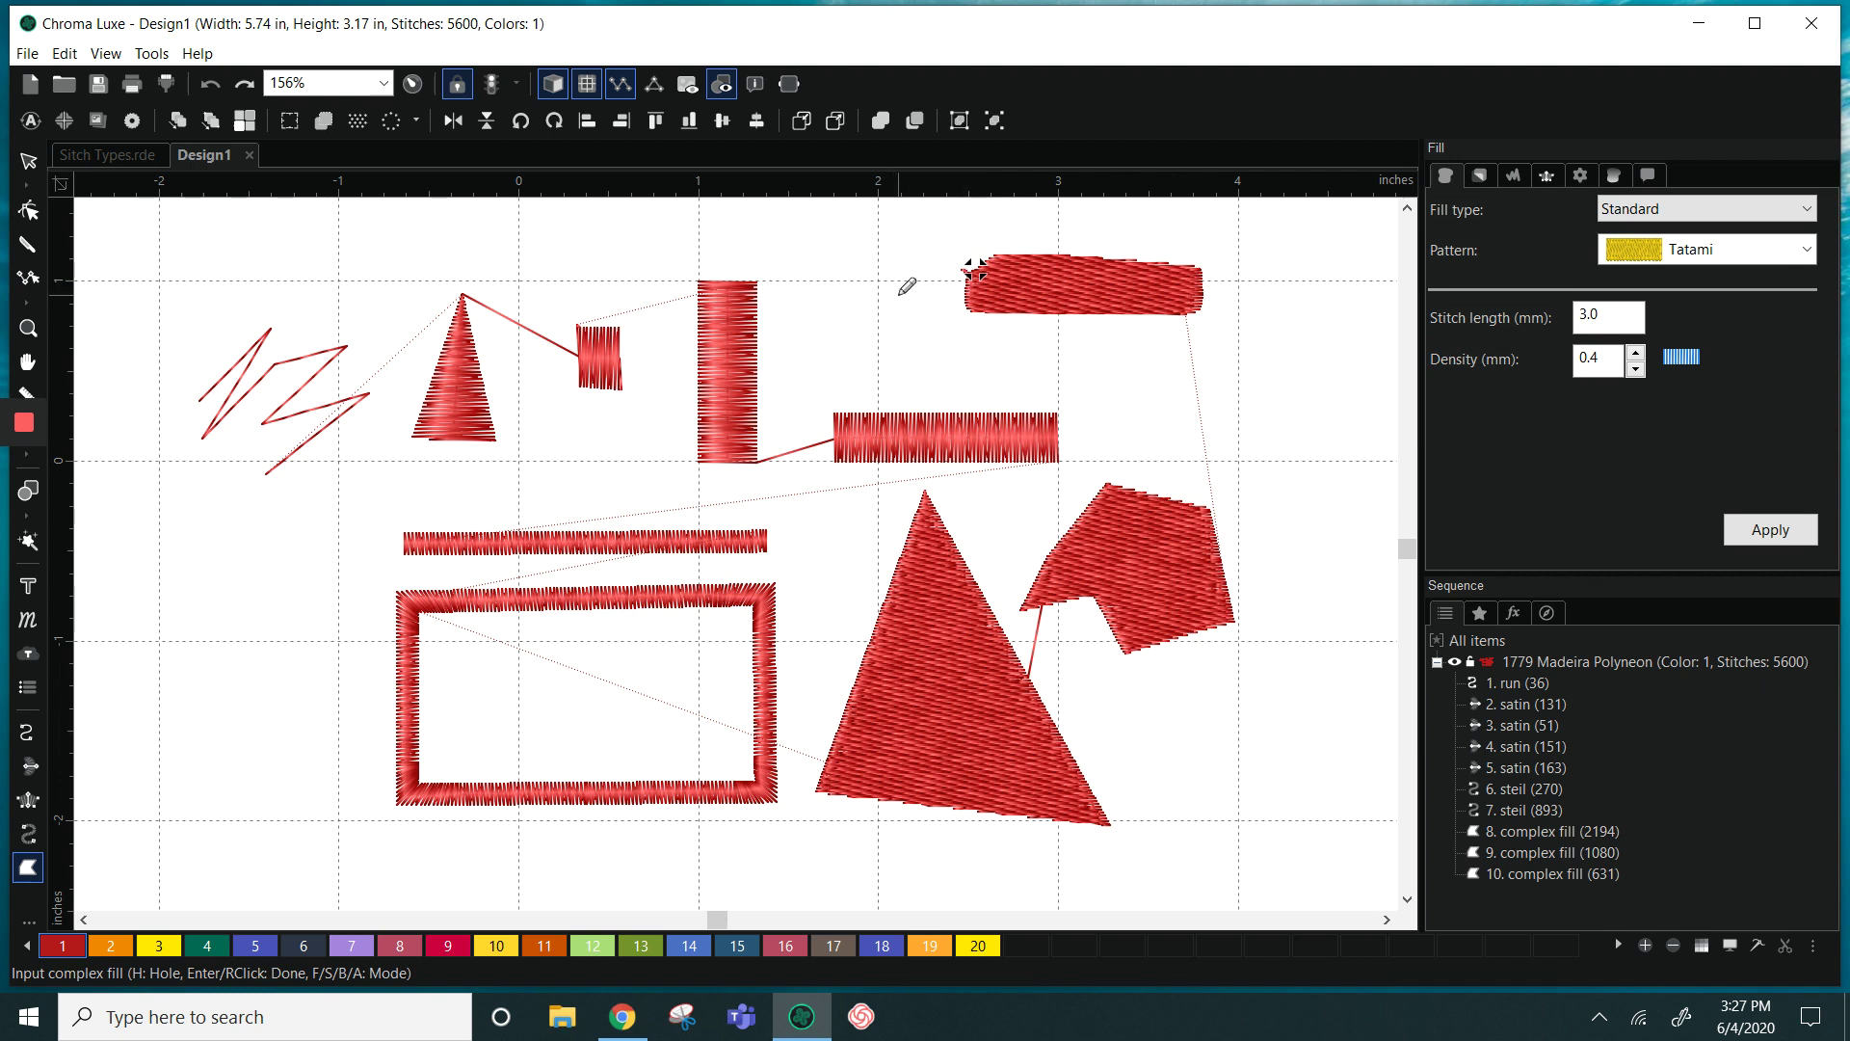
Draw a 52-stitch wavy freehand run line down the left side
left_click(29, 734)
left_click(213, 510)
mouse_move(267, 501)
left_mouse_down()
mouse_move(300, 525)
mouse_move(226, 577)
mouse_move(294, 619)
mouse_move(222, 648)
mouse_move(281, 712)
mouse_move(213, 730)
mouse_move(311, 800)
mouse_move(284, 853)
mouse_move(339, 850)
left_mouse_up()
key("Return")
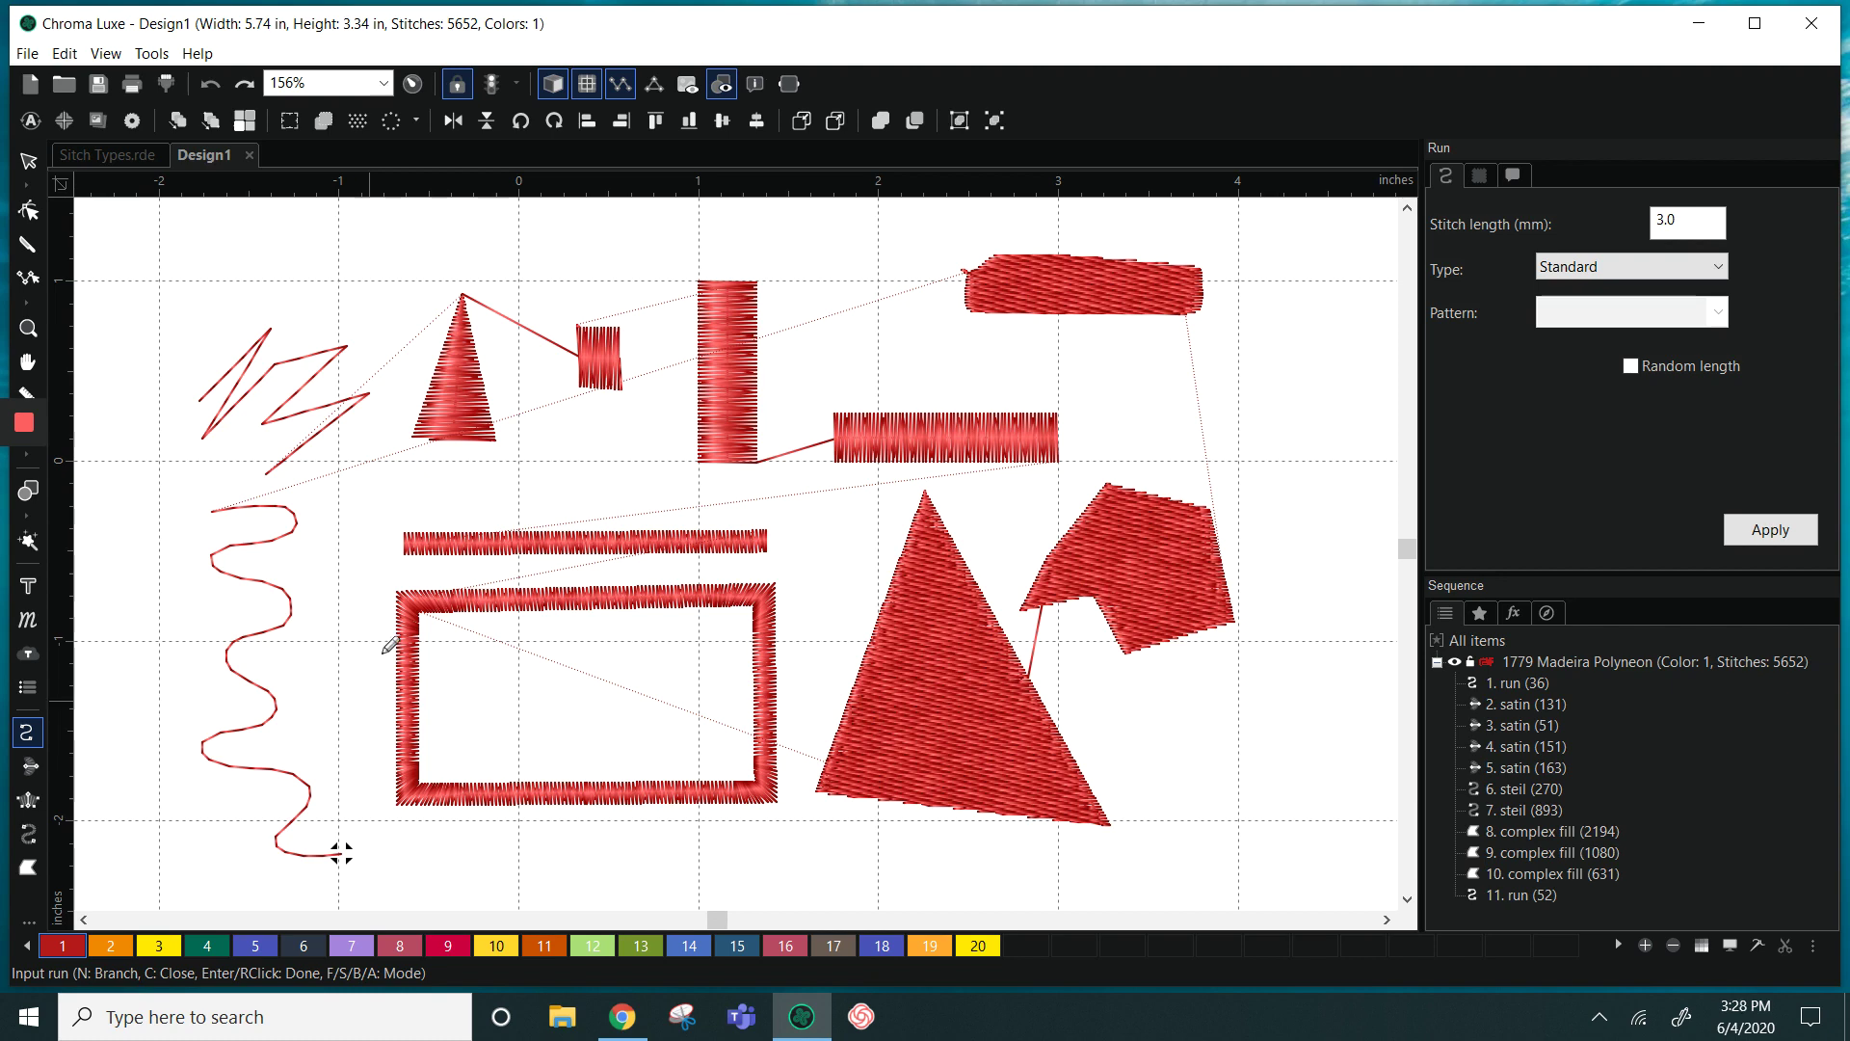
Switch the digitizing outline input mode to Simple draw
left_click(159, 58)
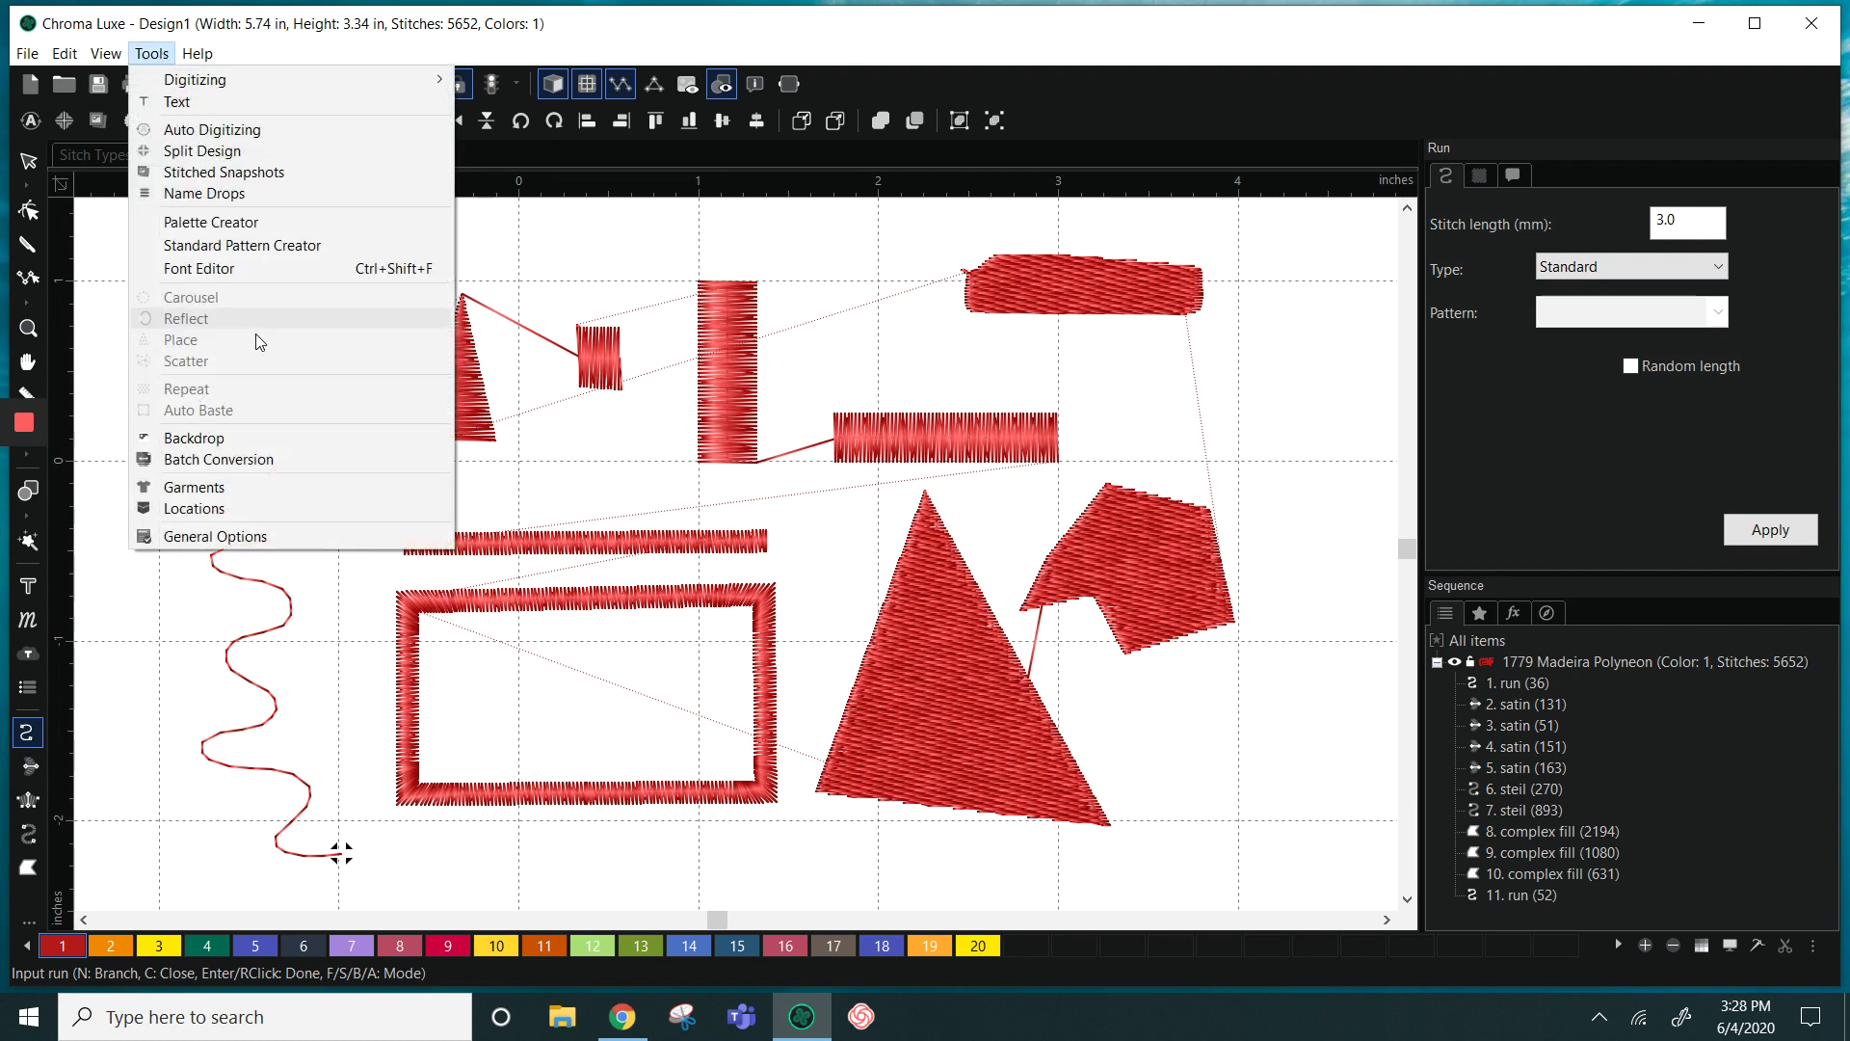
left_click(273, 537)
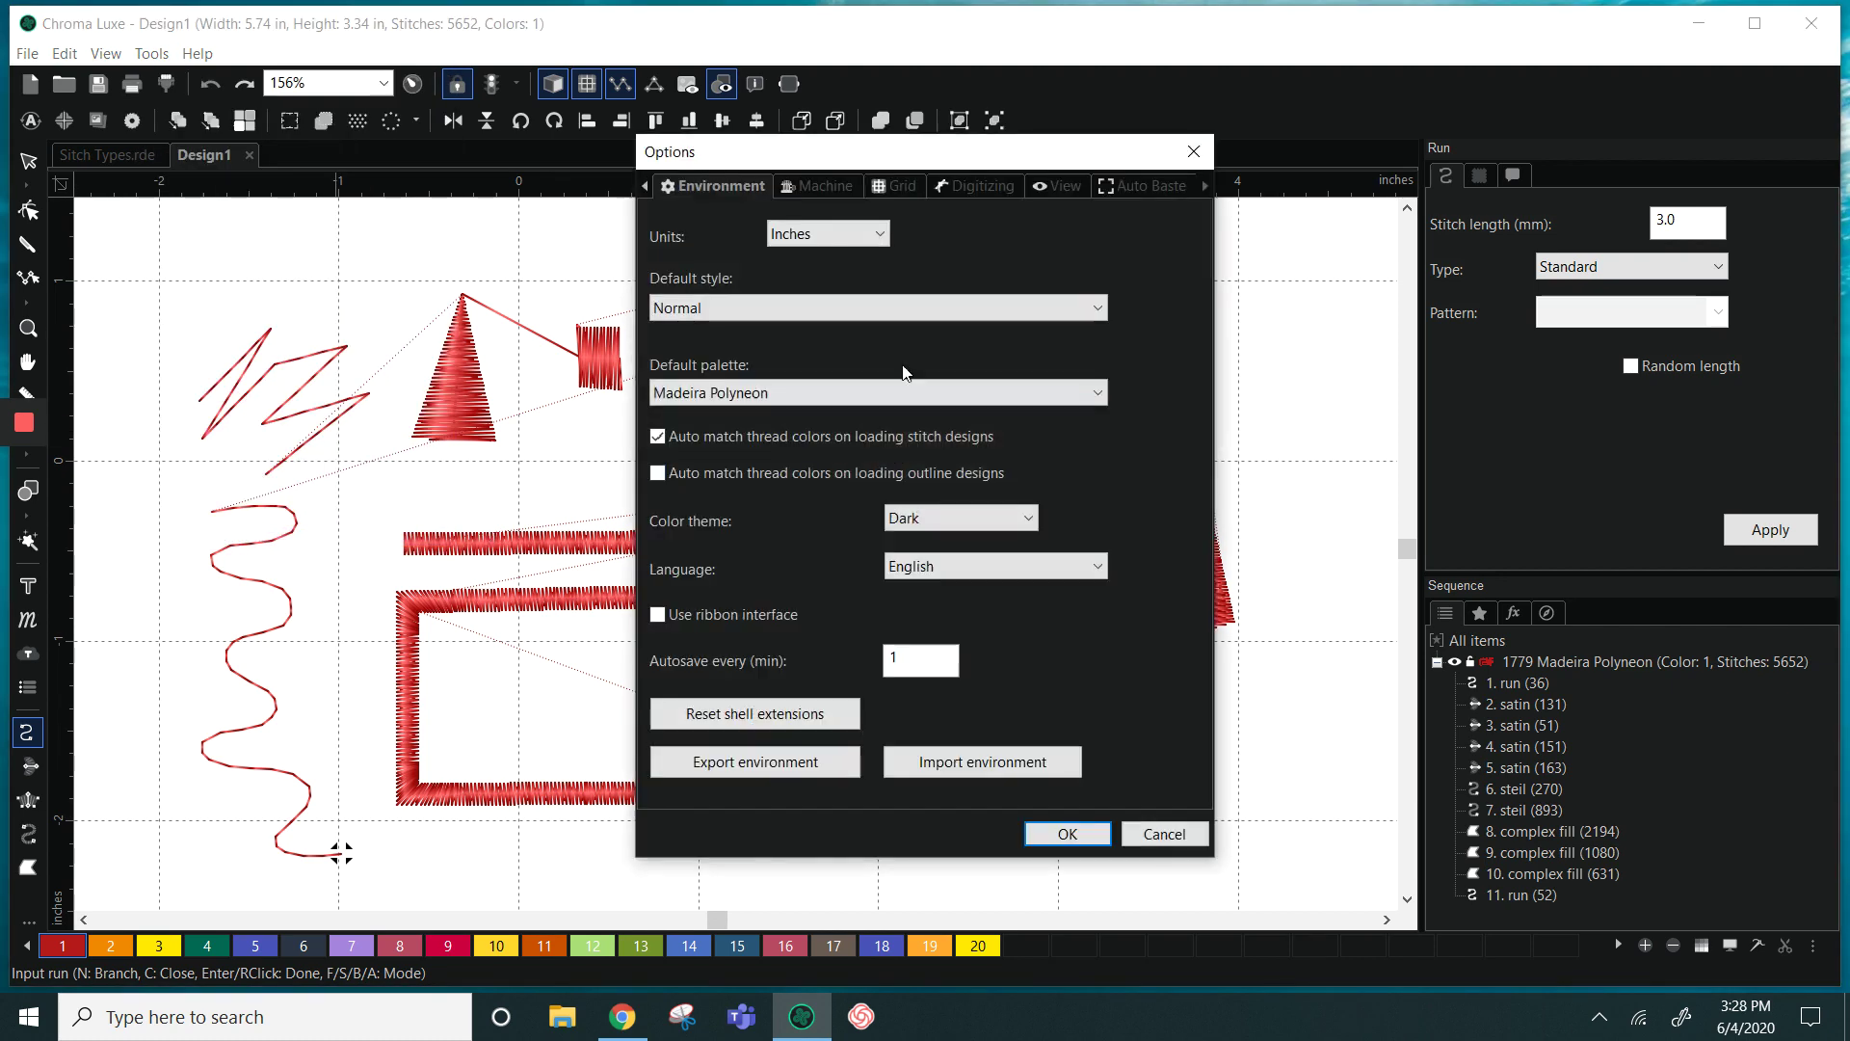
left_click(993, 187)
left_click(1047, 230)
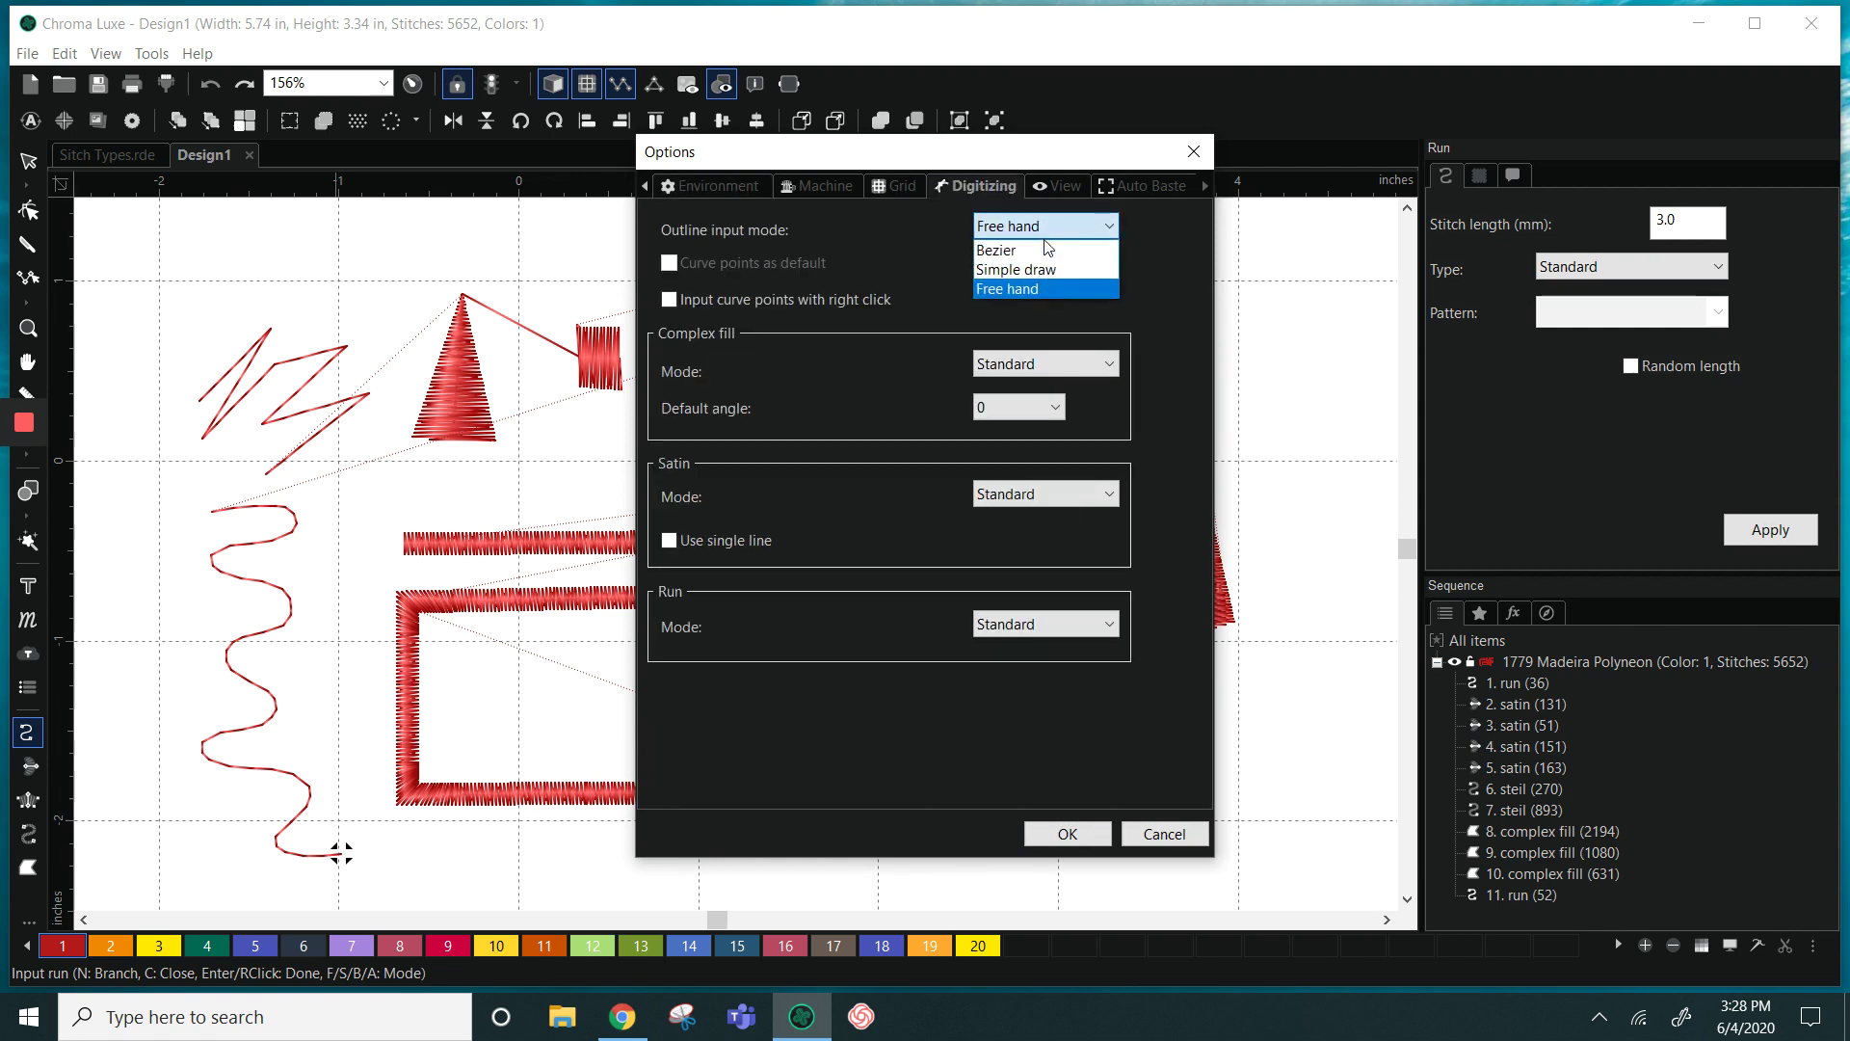
left_click(1044, 272)
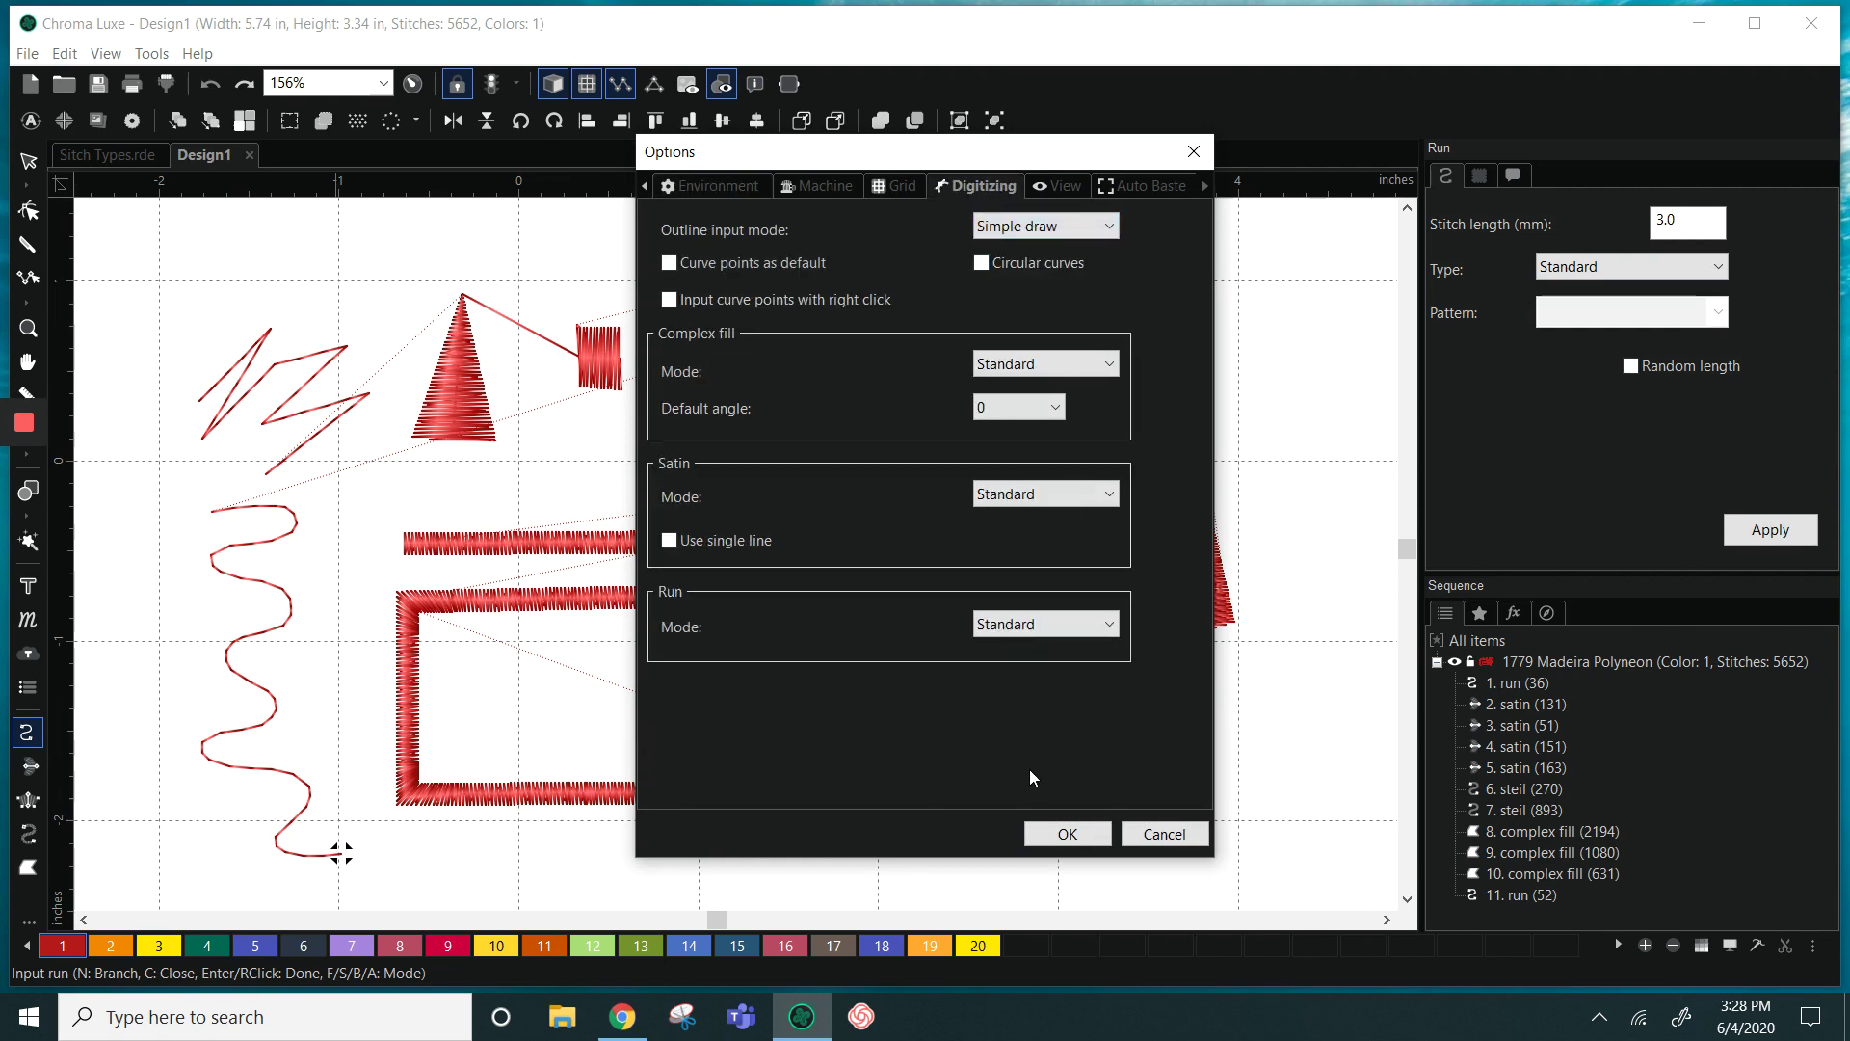
left_click(1066, 836)
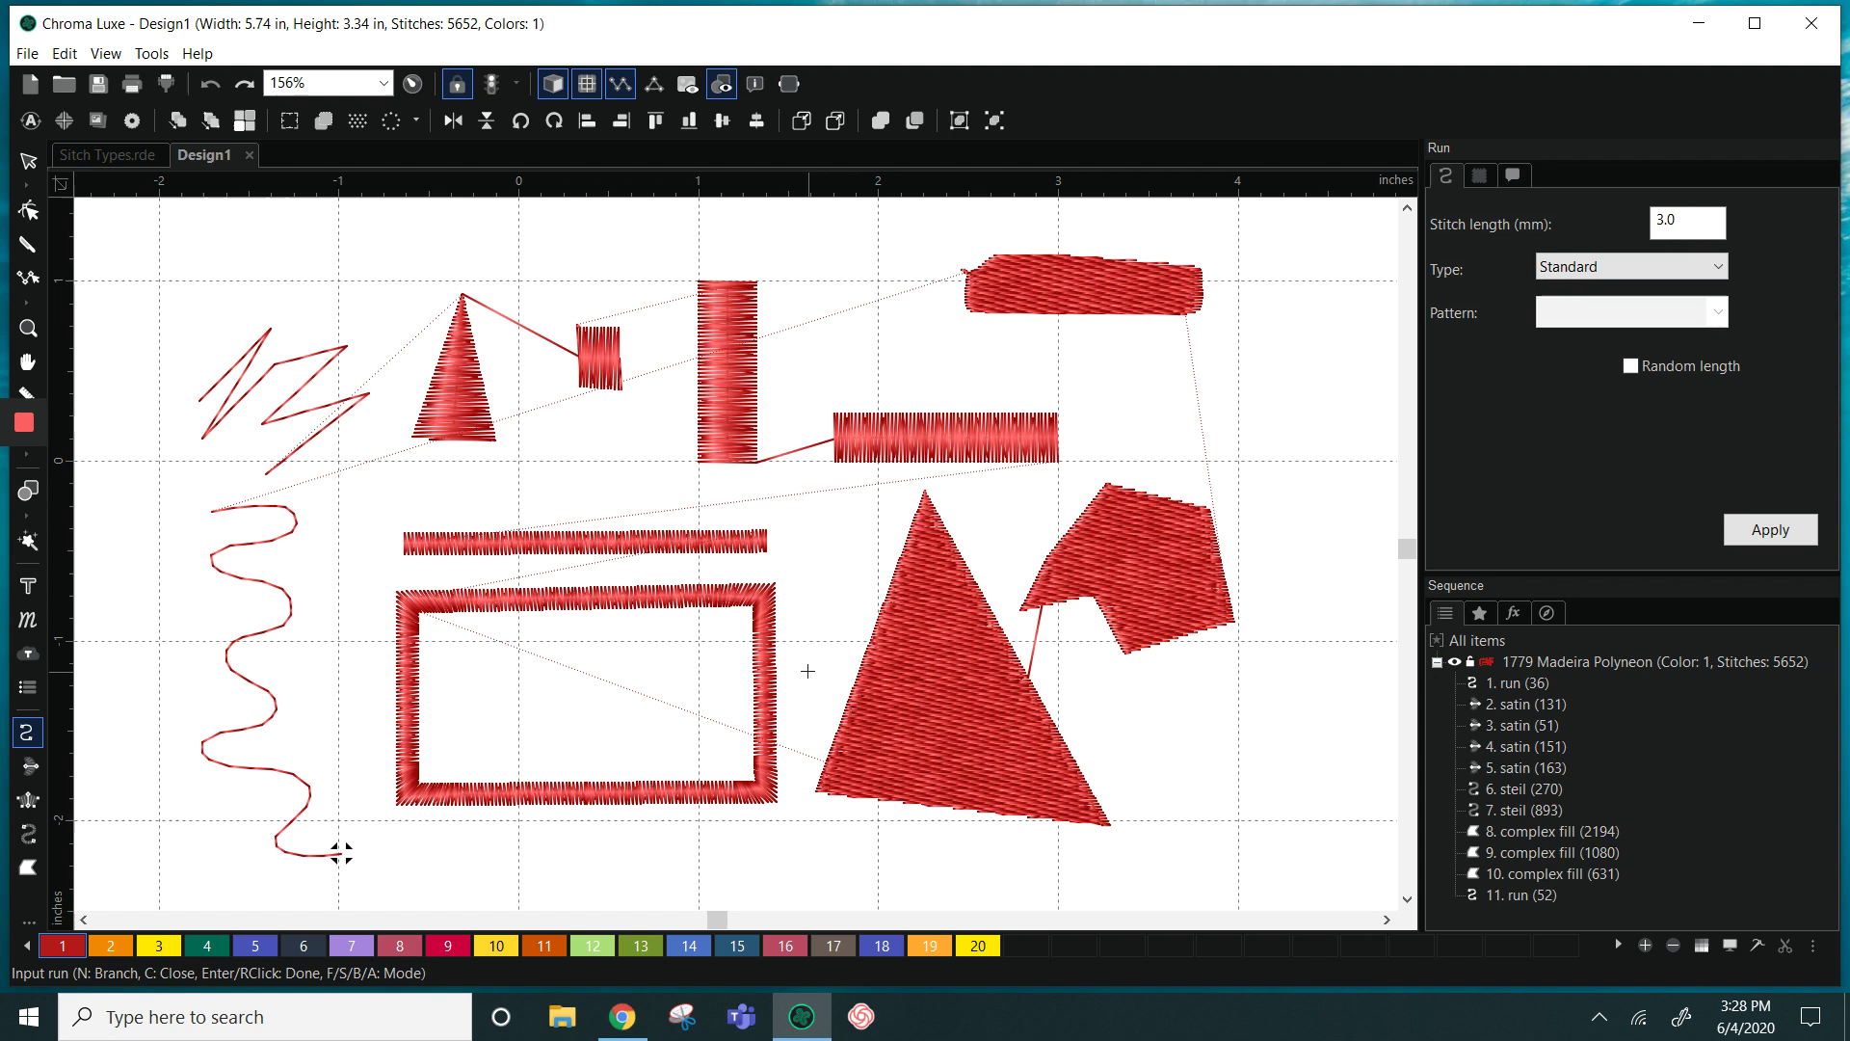
Pan to empty space and begin a looping run line with clicked points
key("space")
left_click_drag(798, 636, 169, 661)
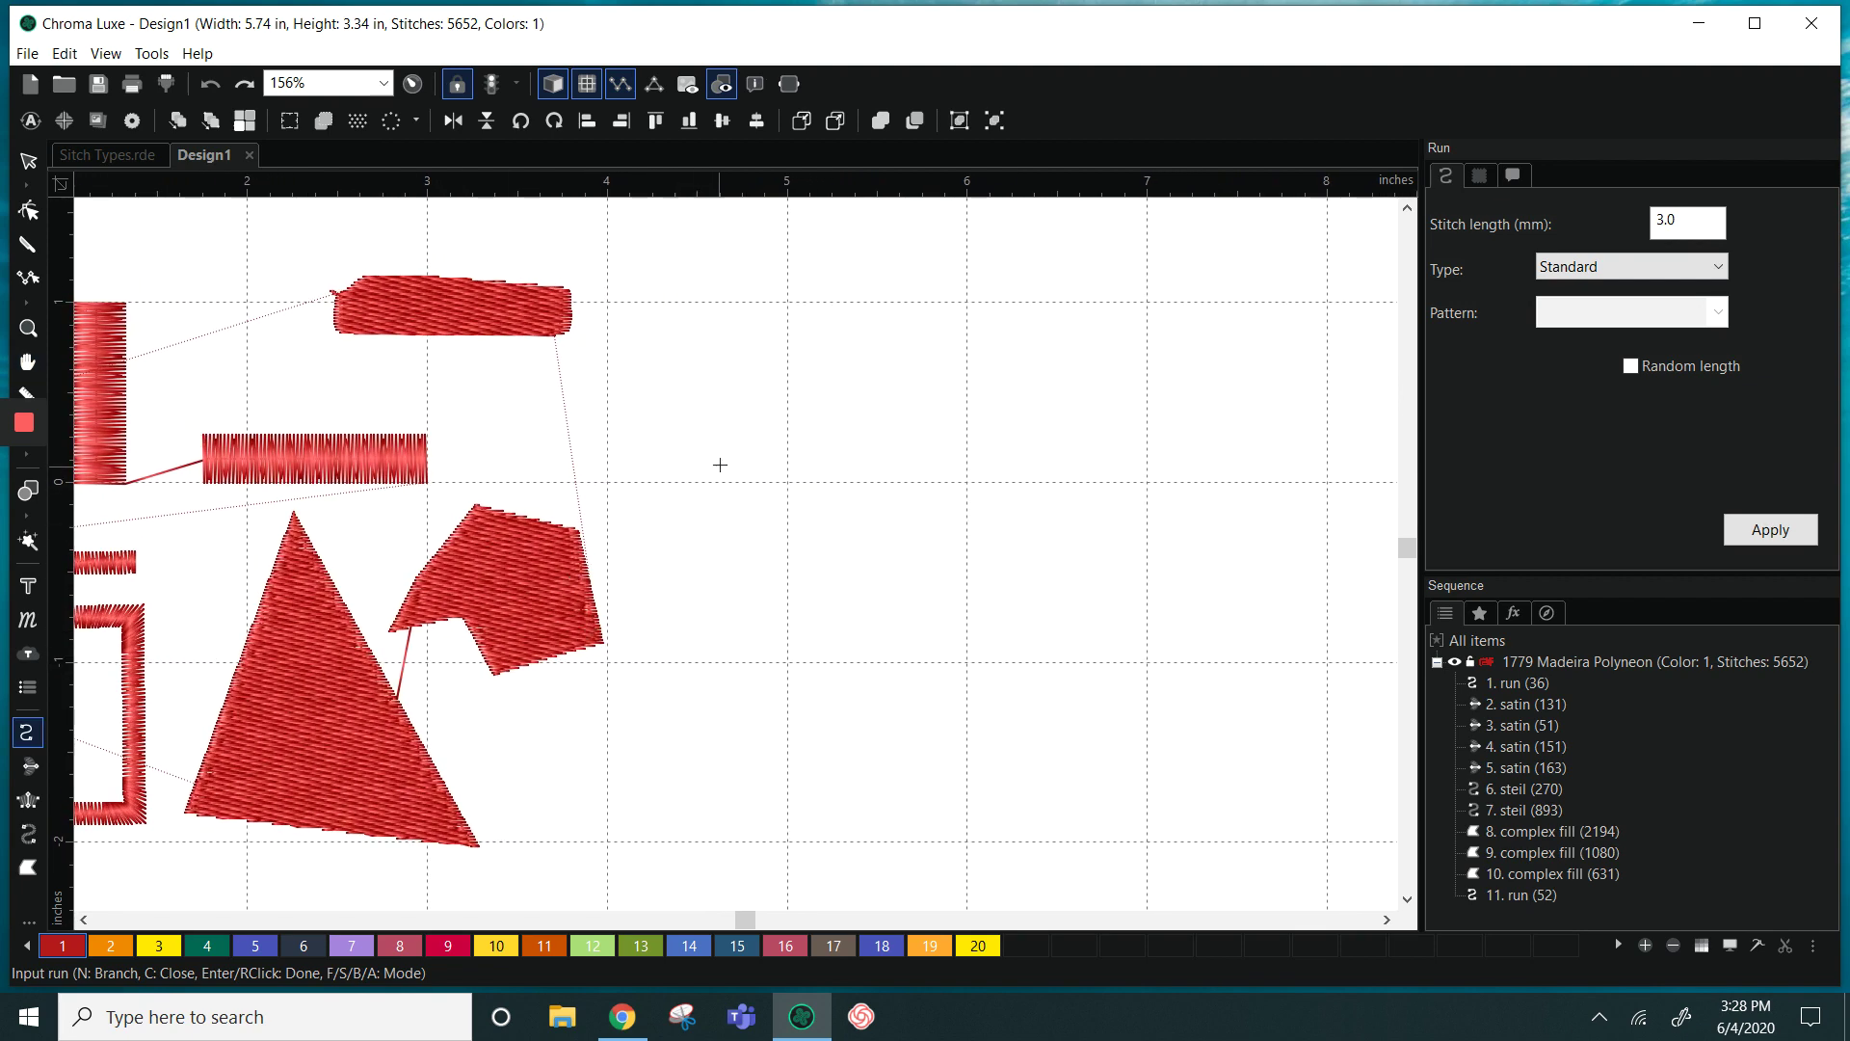
left_click(717, 385)
left_click(732, 329)
left_click(796, 326)
left_click(824, 358)
left_click(827, 416)
left_click(800, 452)
left_click(745, 454)
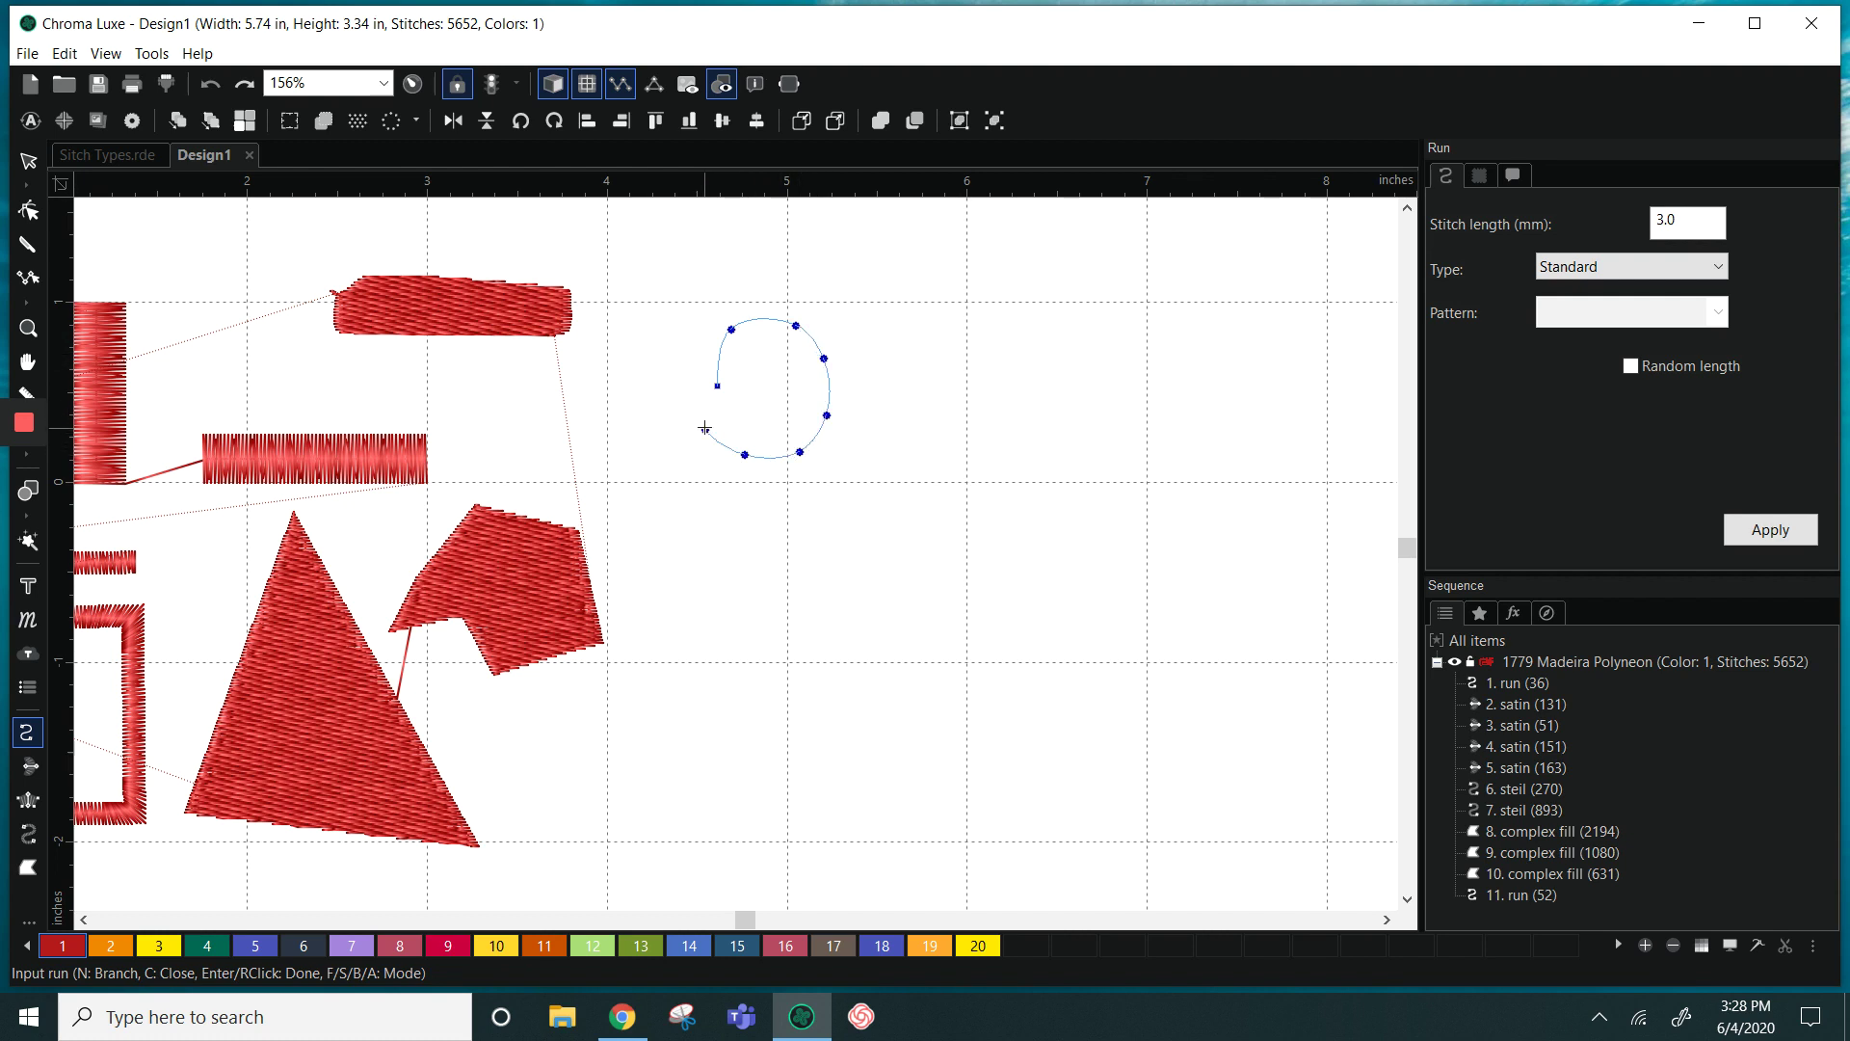
left_click(667, 478)
left_click(692, 521)
Finish the run with a zigzag tail, giving a 77-stitch curly line
left_click(740, 541)
left_click(791, 518)
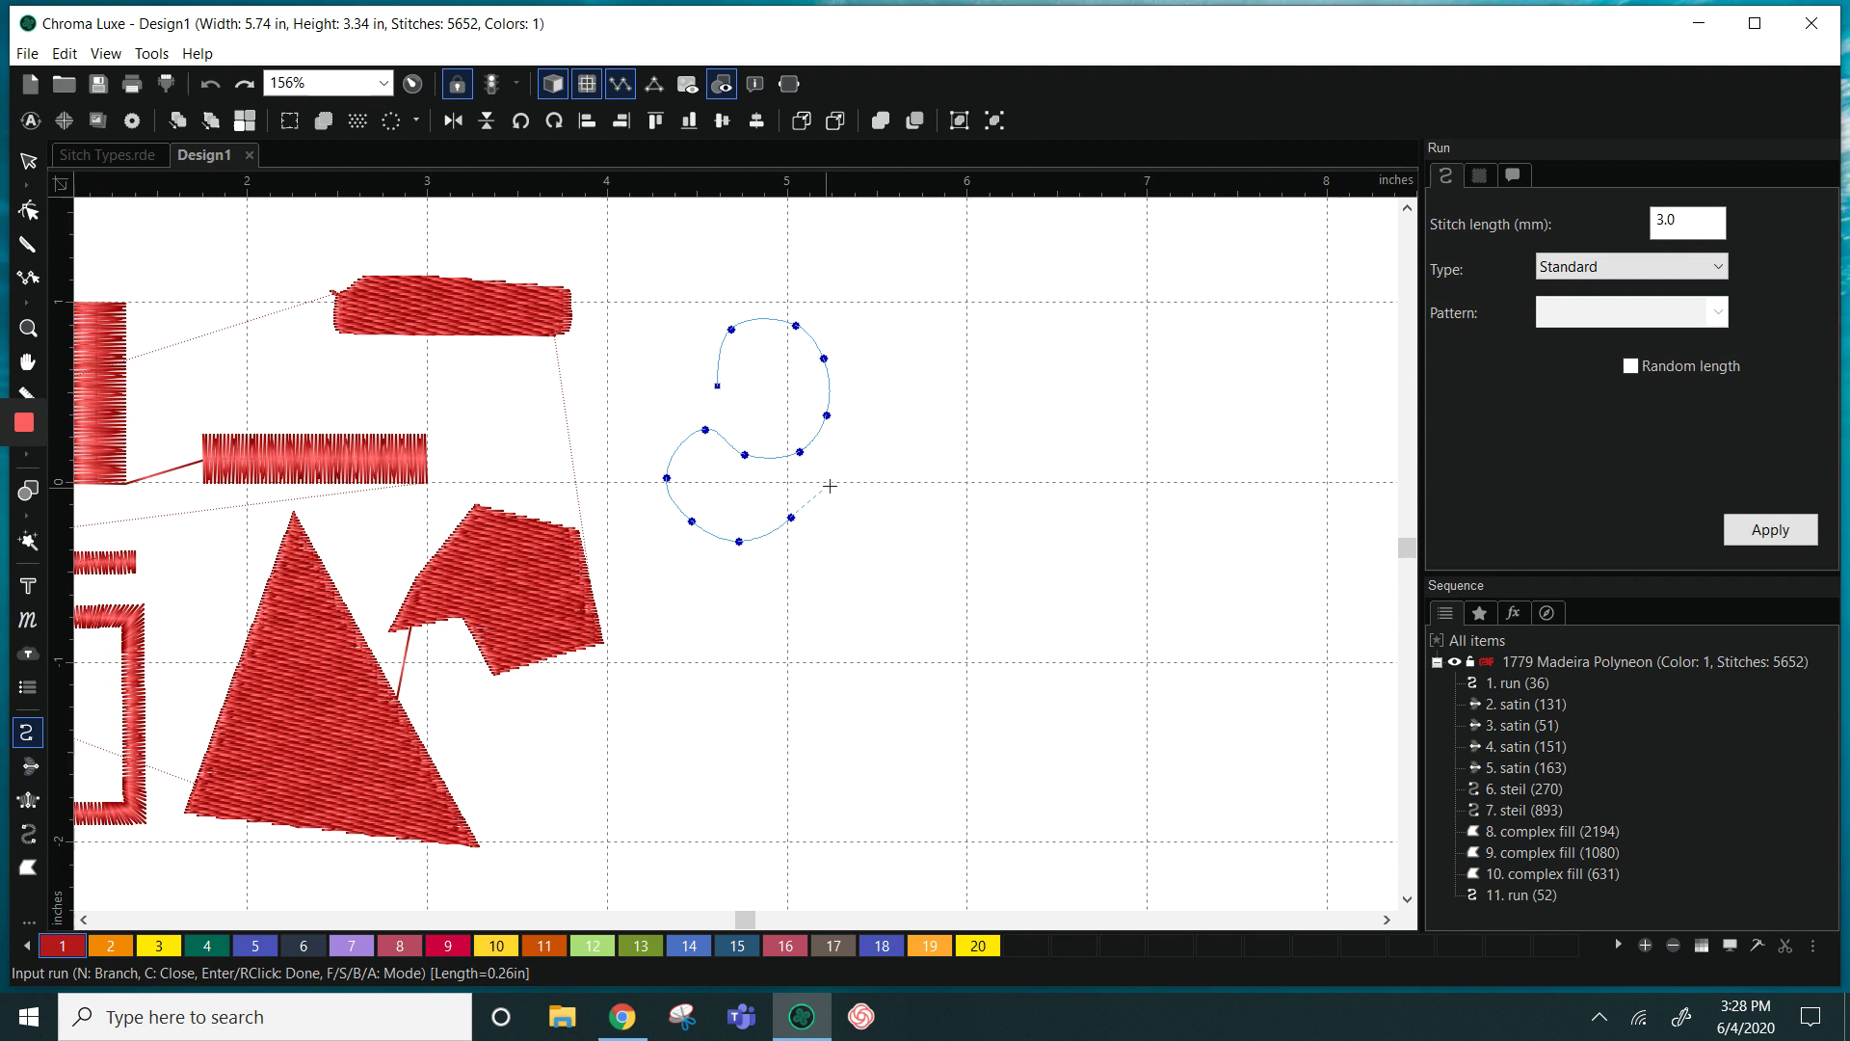
left_click(840, 487)
left_click(870, 498)
left_click(874, 539)
left_click(702, 601)
left_click(897, 590)
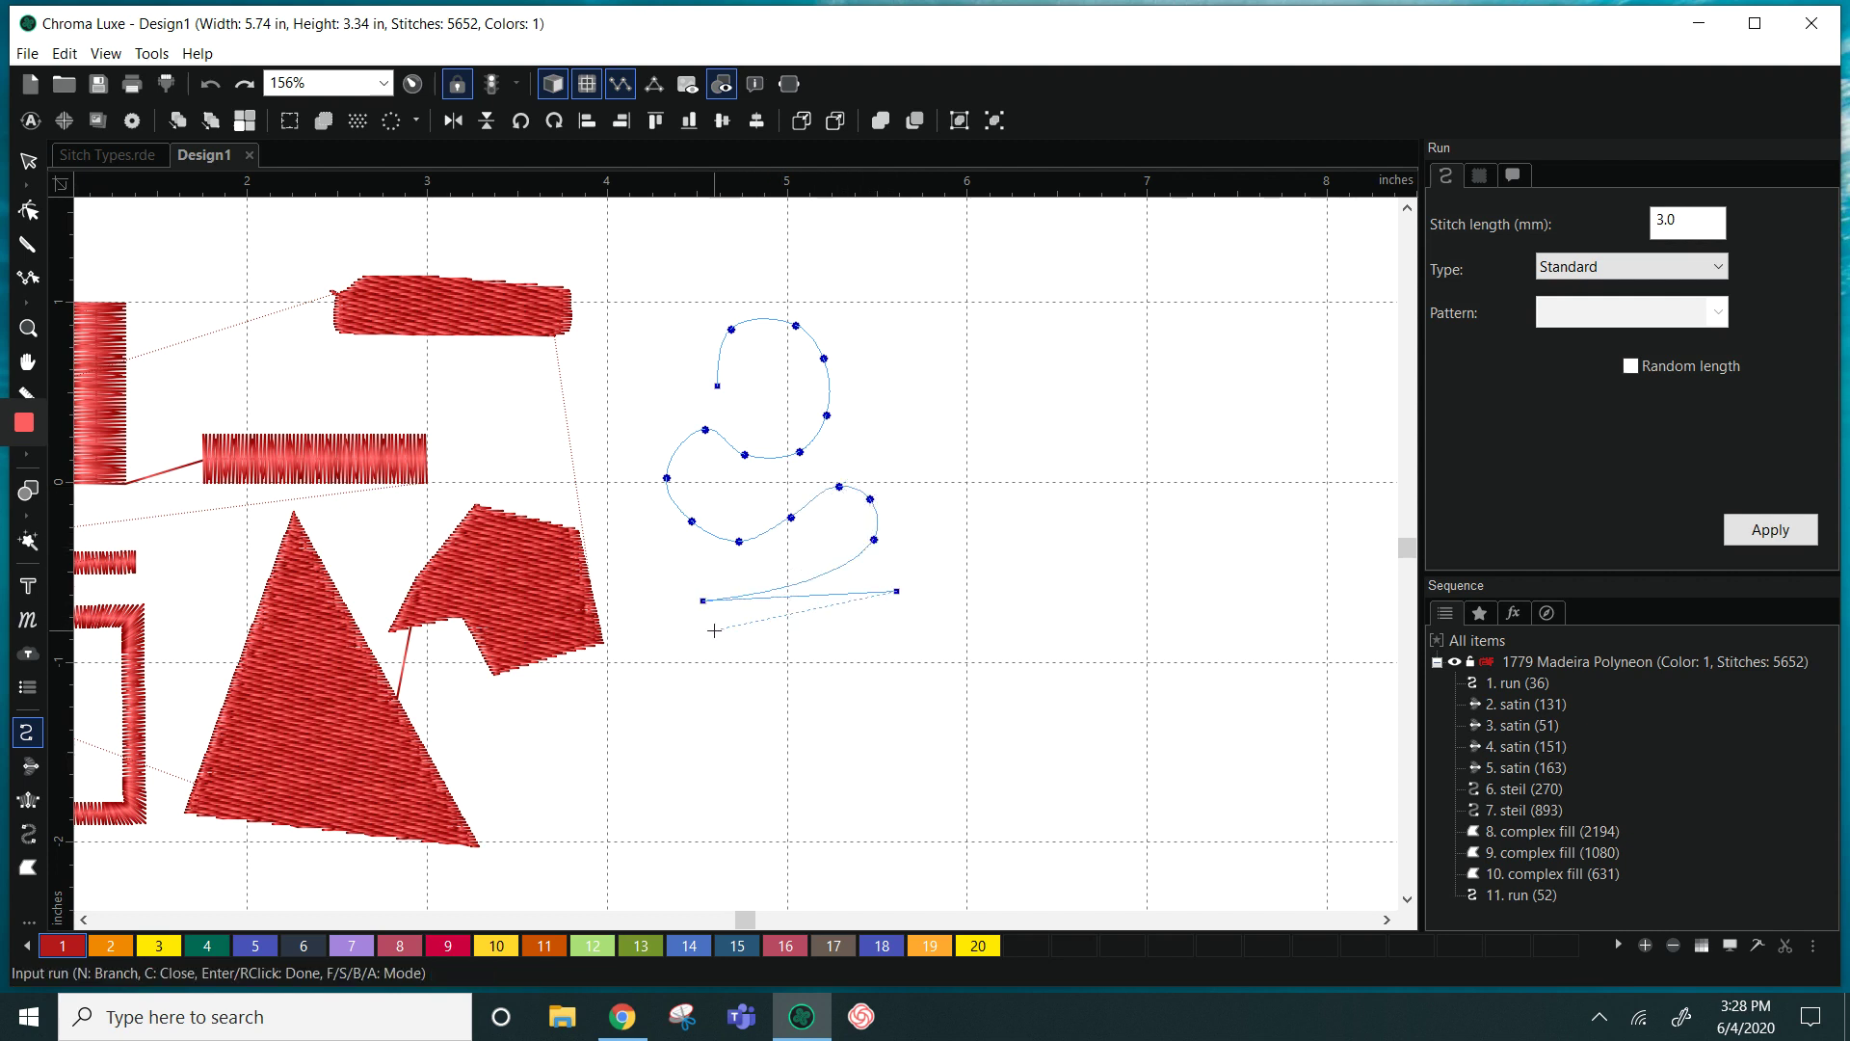
left_click(666, 637)
left_click(897, 627)
key("Return")
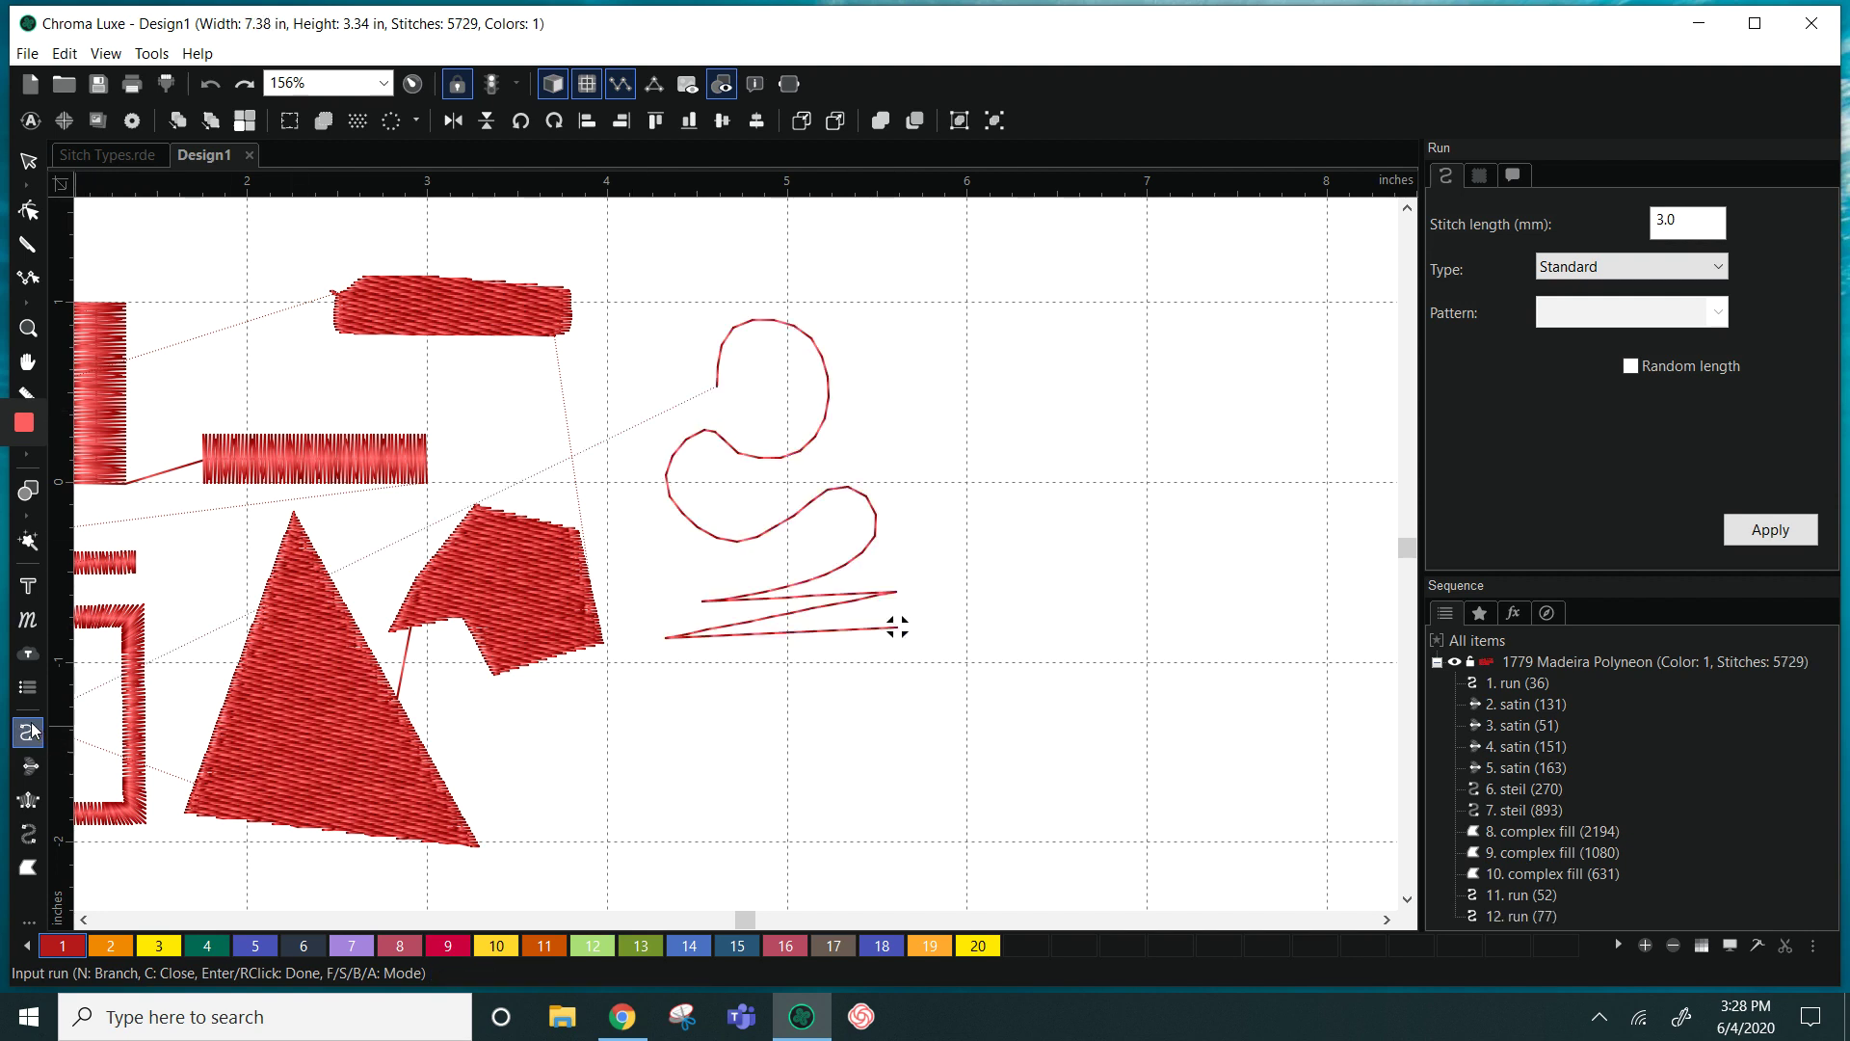
Draw an open steil ring to the right, bringing the design to 6112 stitches
left_click(28, 833)
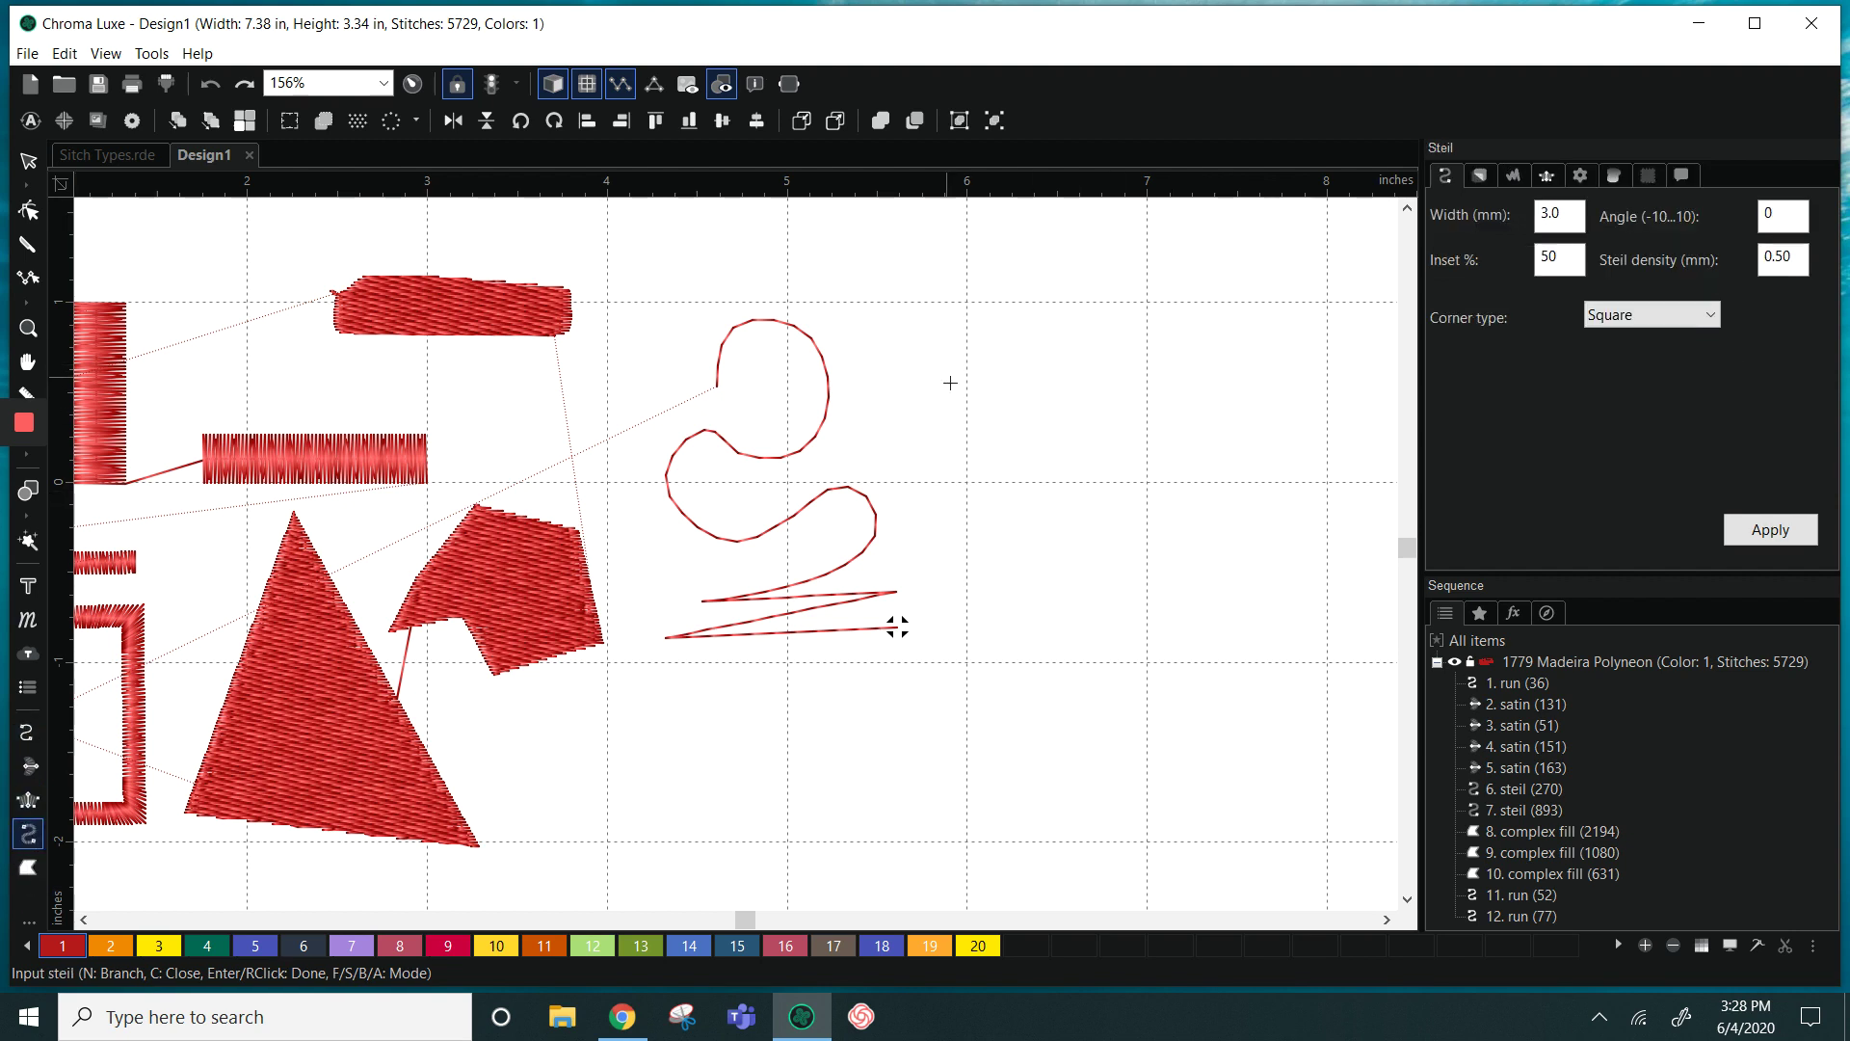
left_click(994, 306)
left_click(1076, 330)
left_click(1094, 393)
left_click(1067, 459)
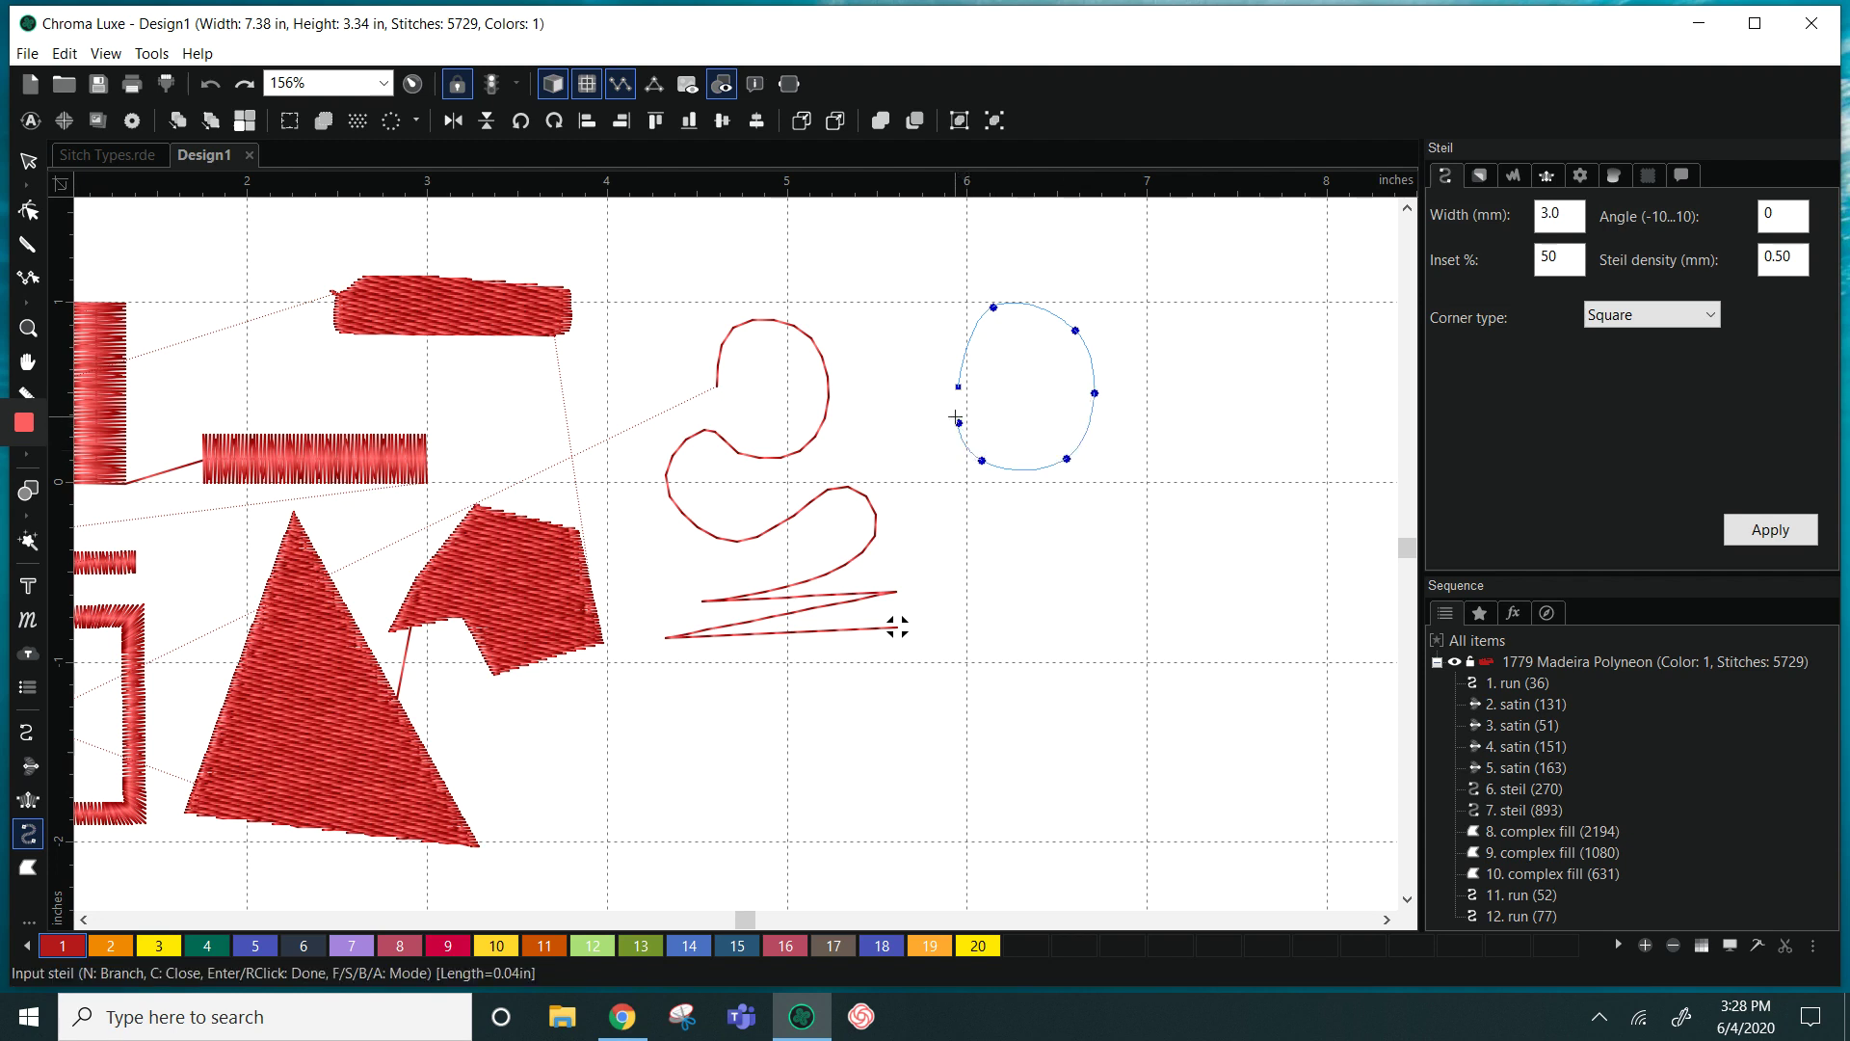
right_click(954, 416)
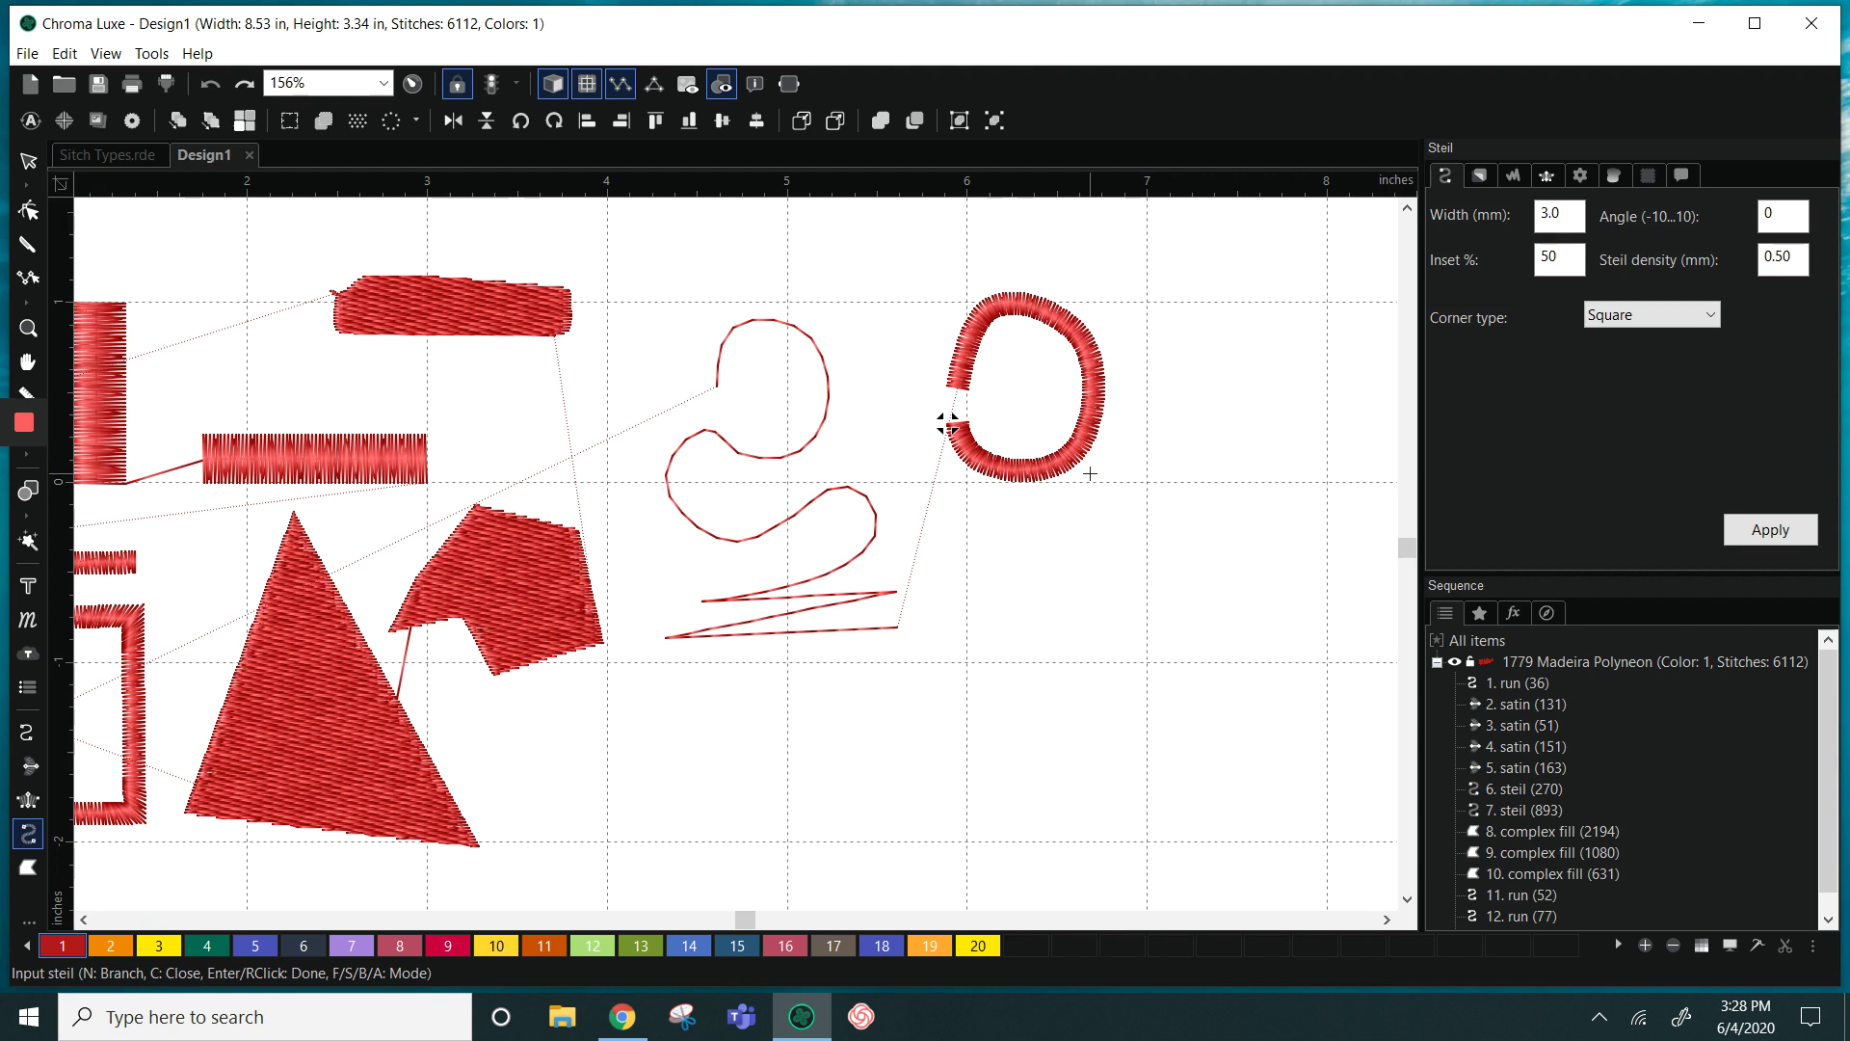
left_click(151, 53)
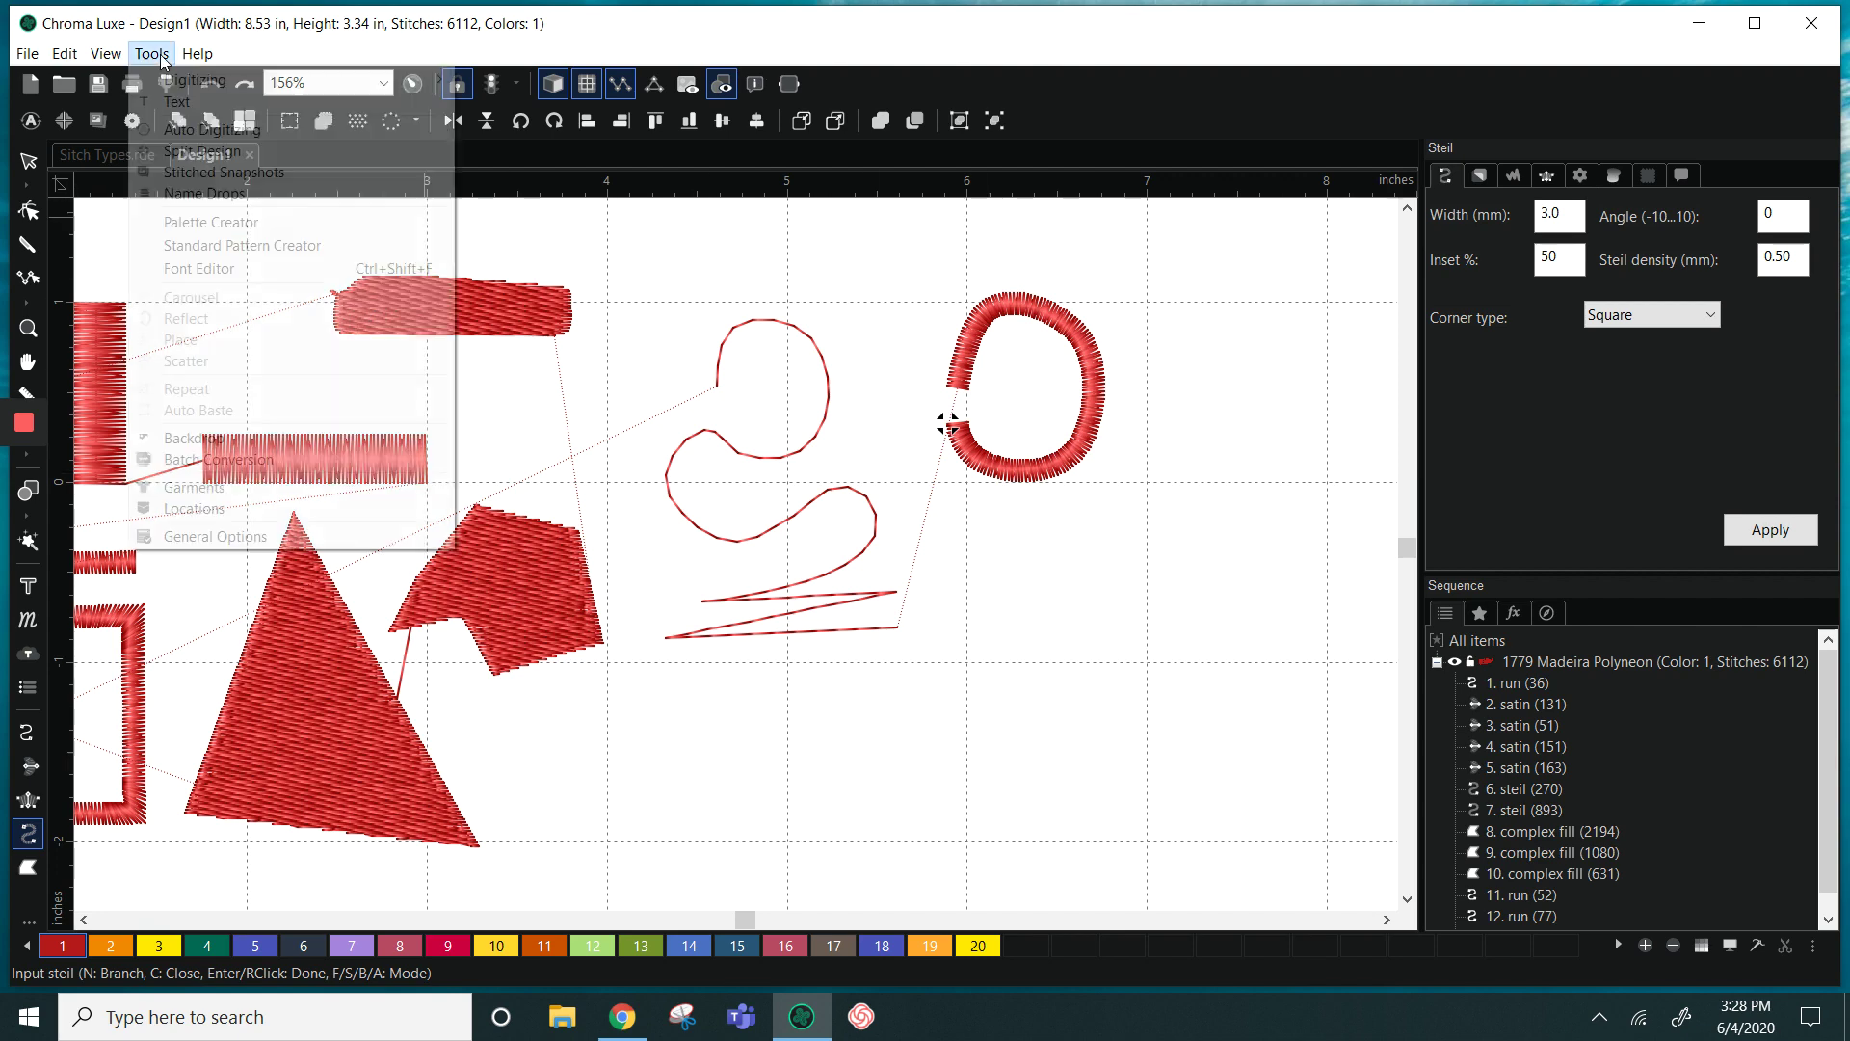
Set the outline input mode to Bezier in the General Options digitizing settings
left_click(266, 530)
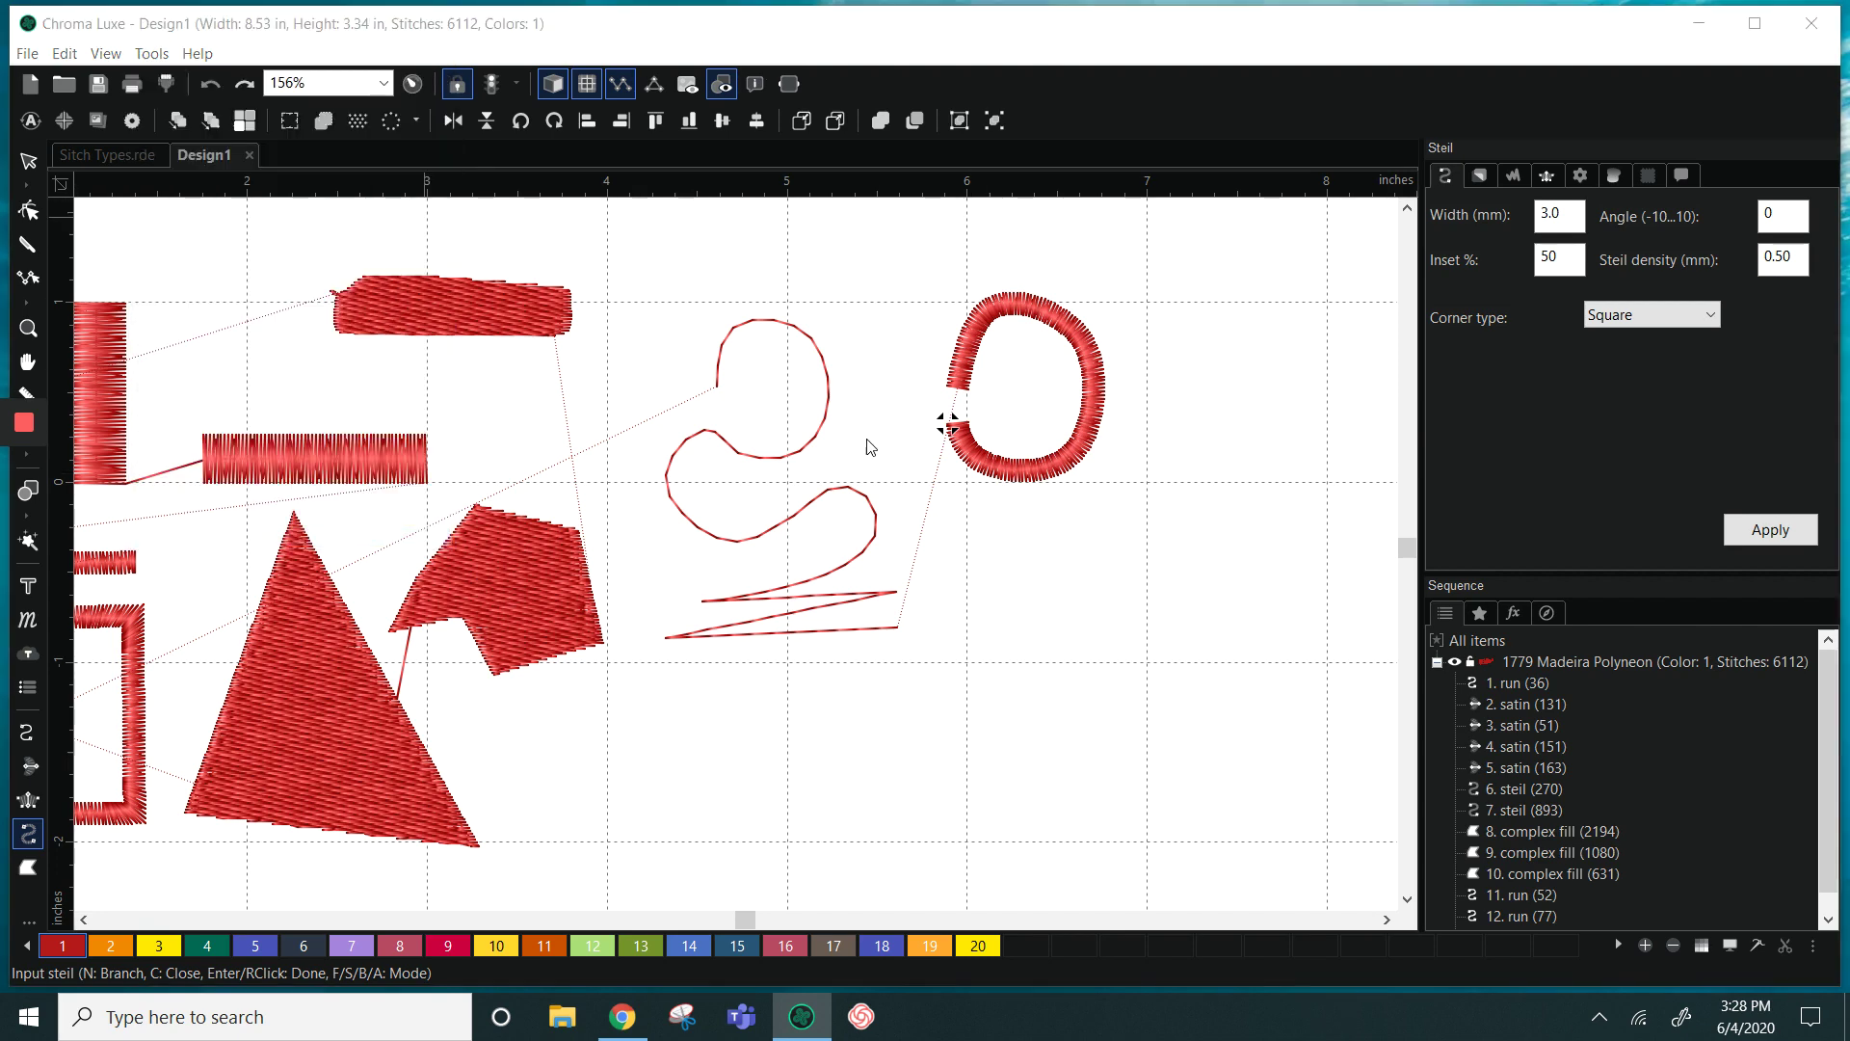
left_click(993, 183)
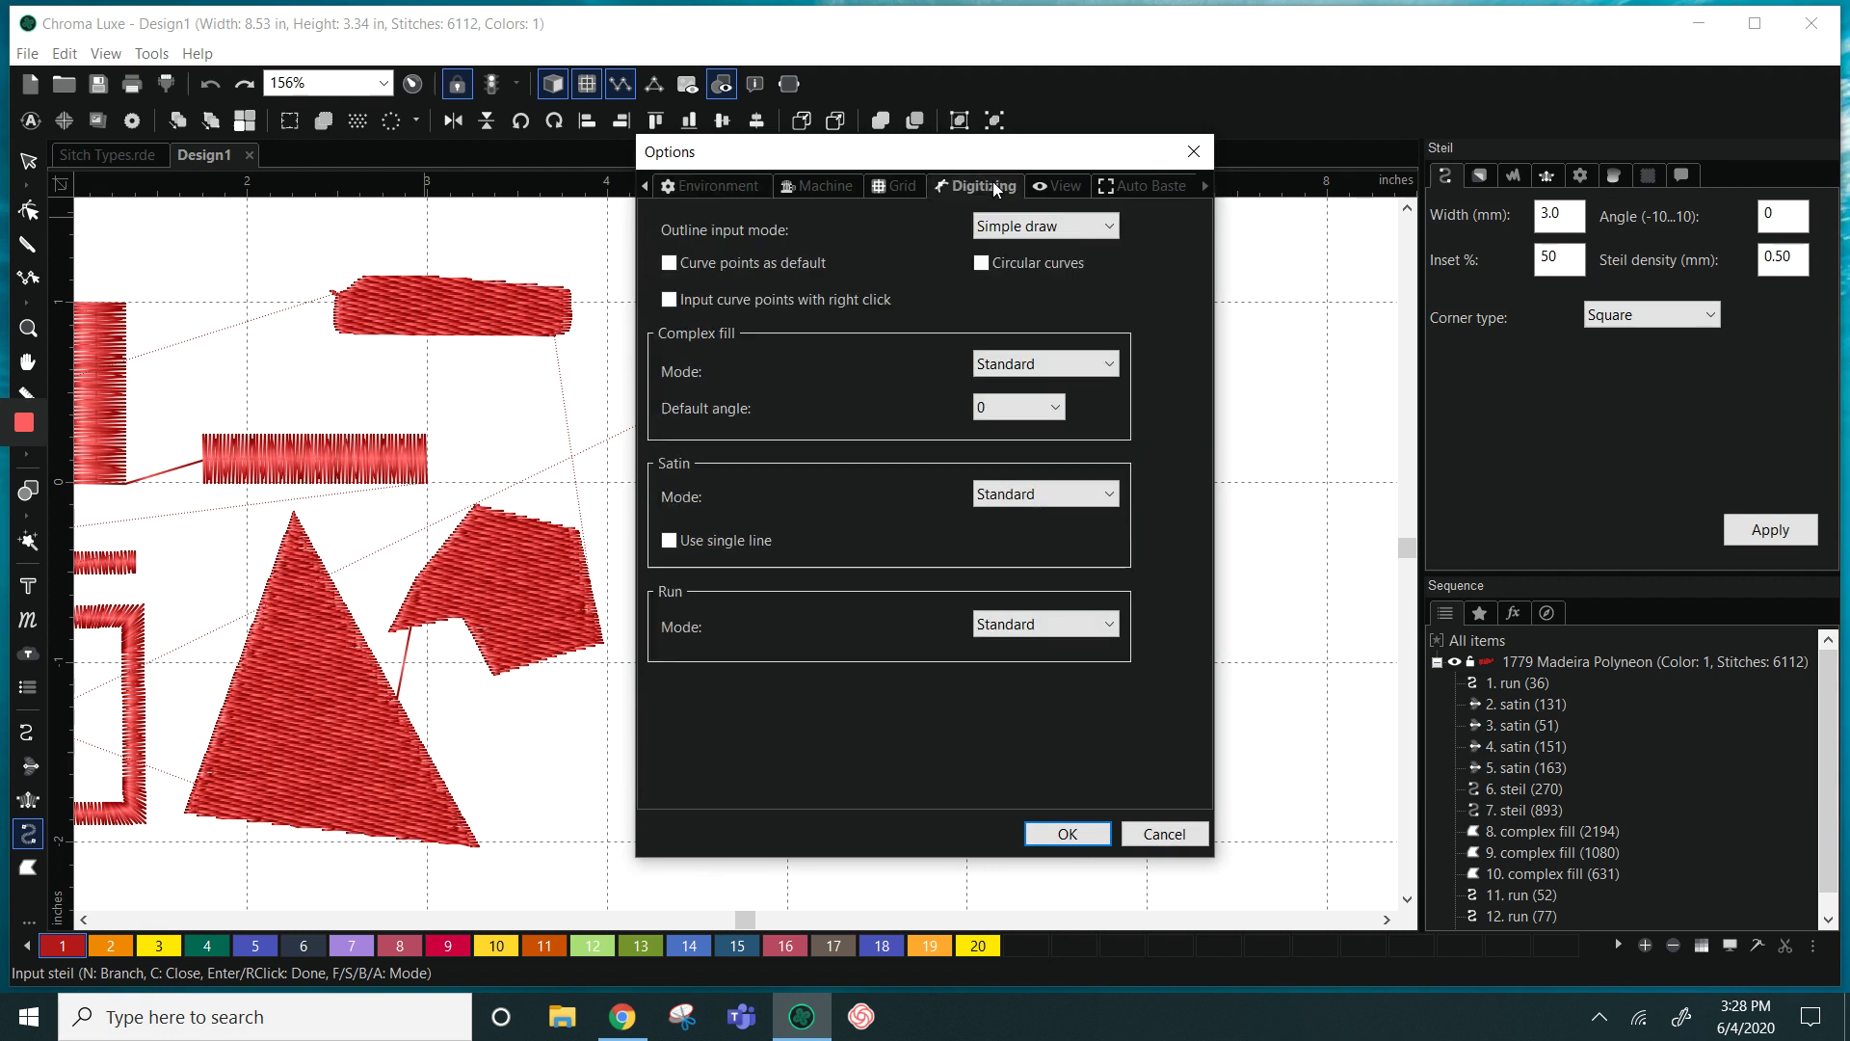
left_click(1014, 227)
left_click(1013, 252)
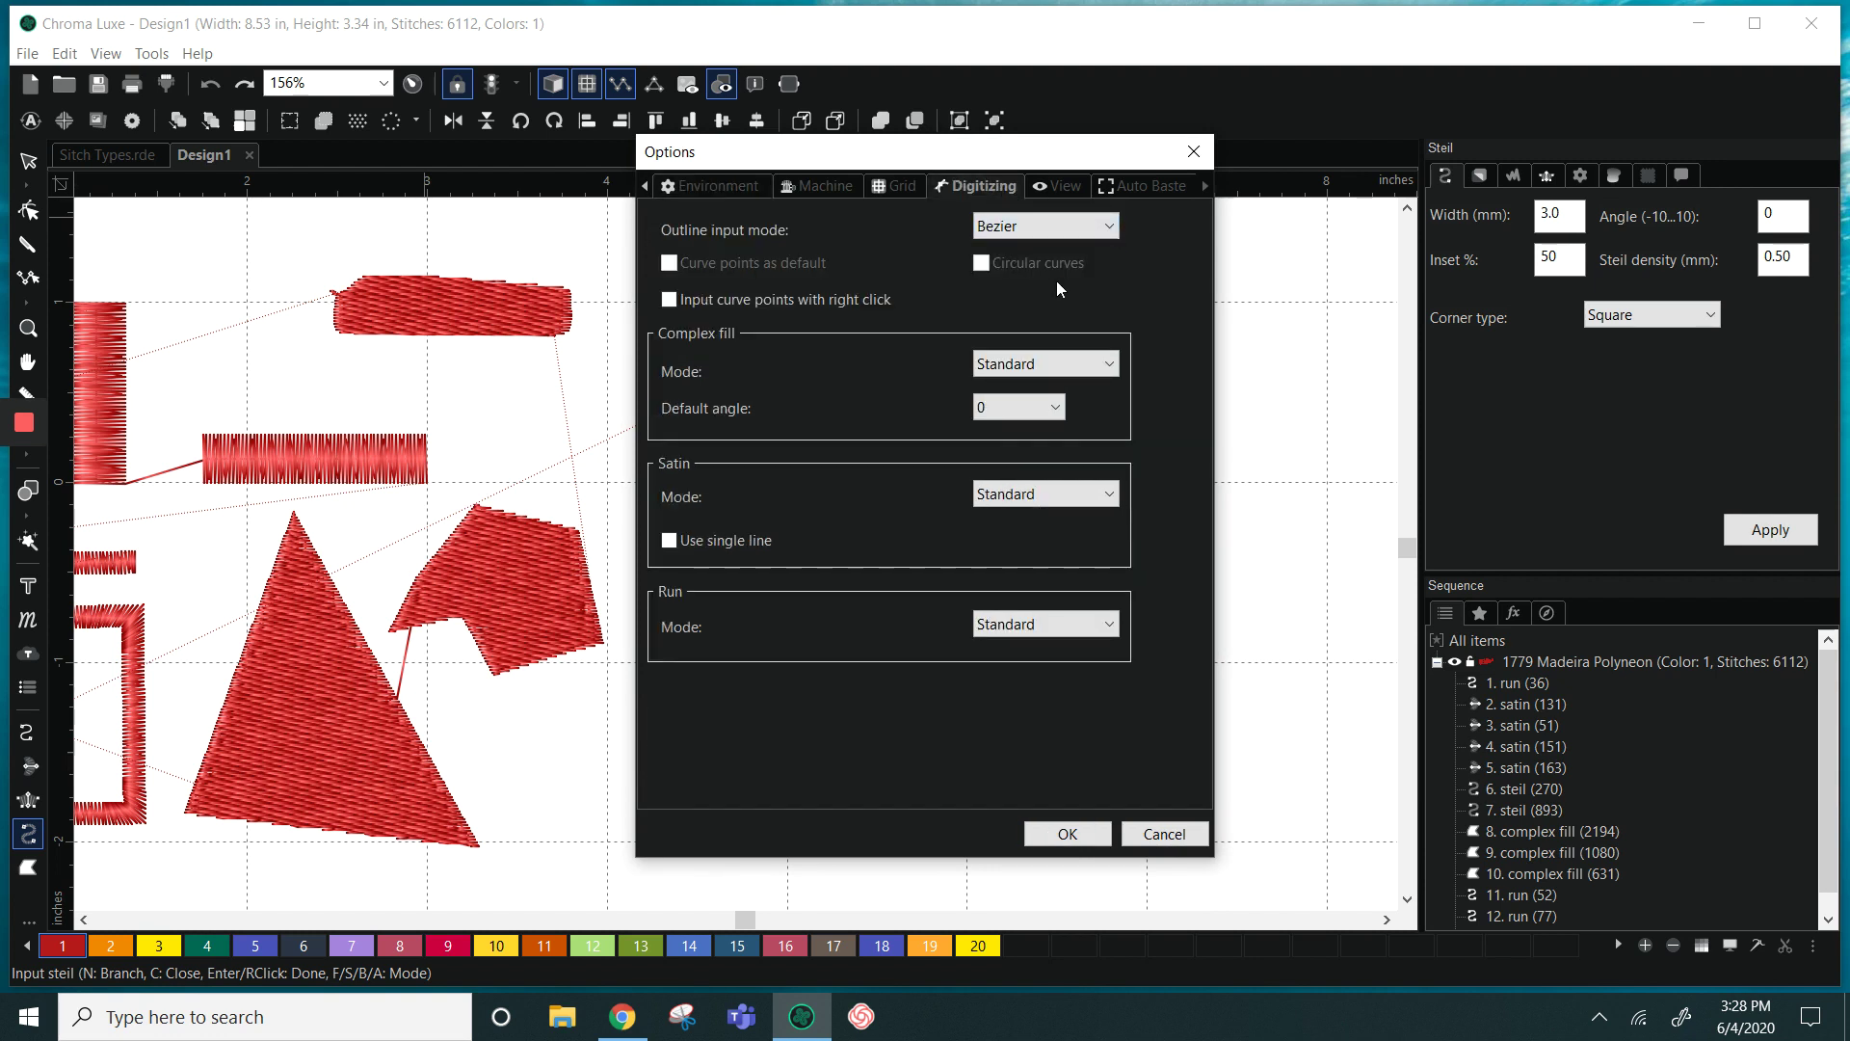
left_click(1066, 833)
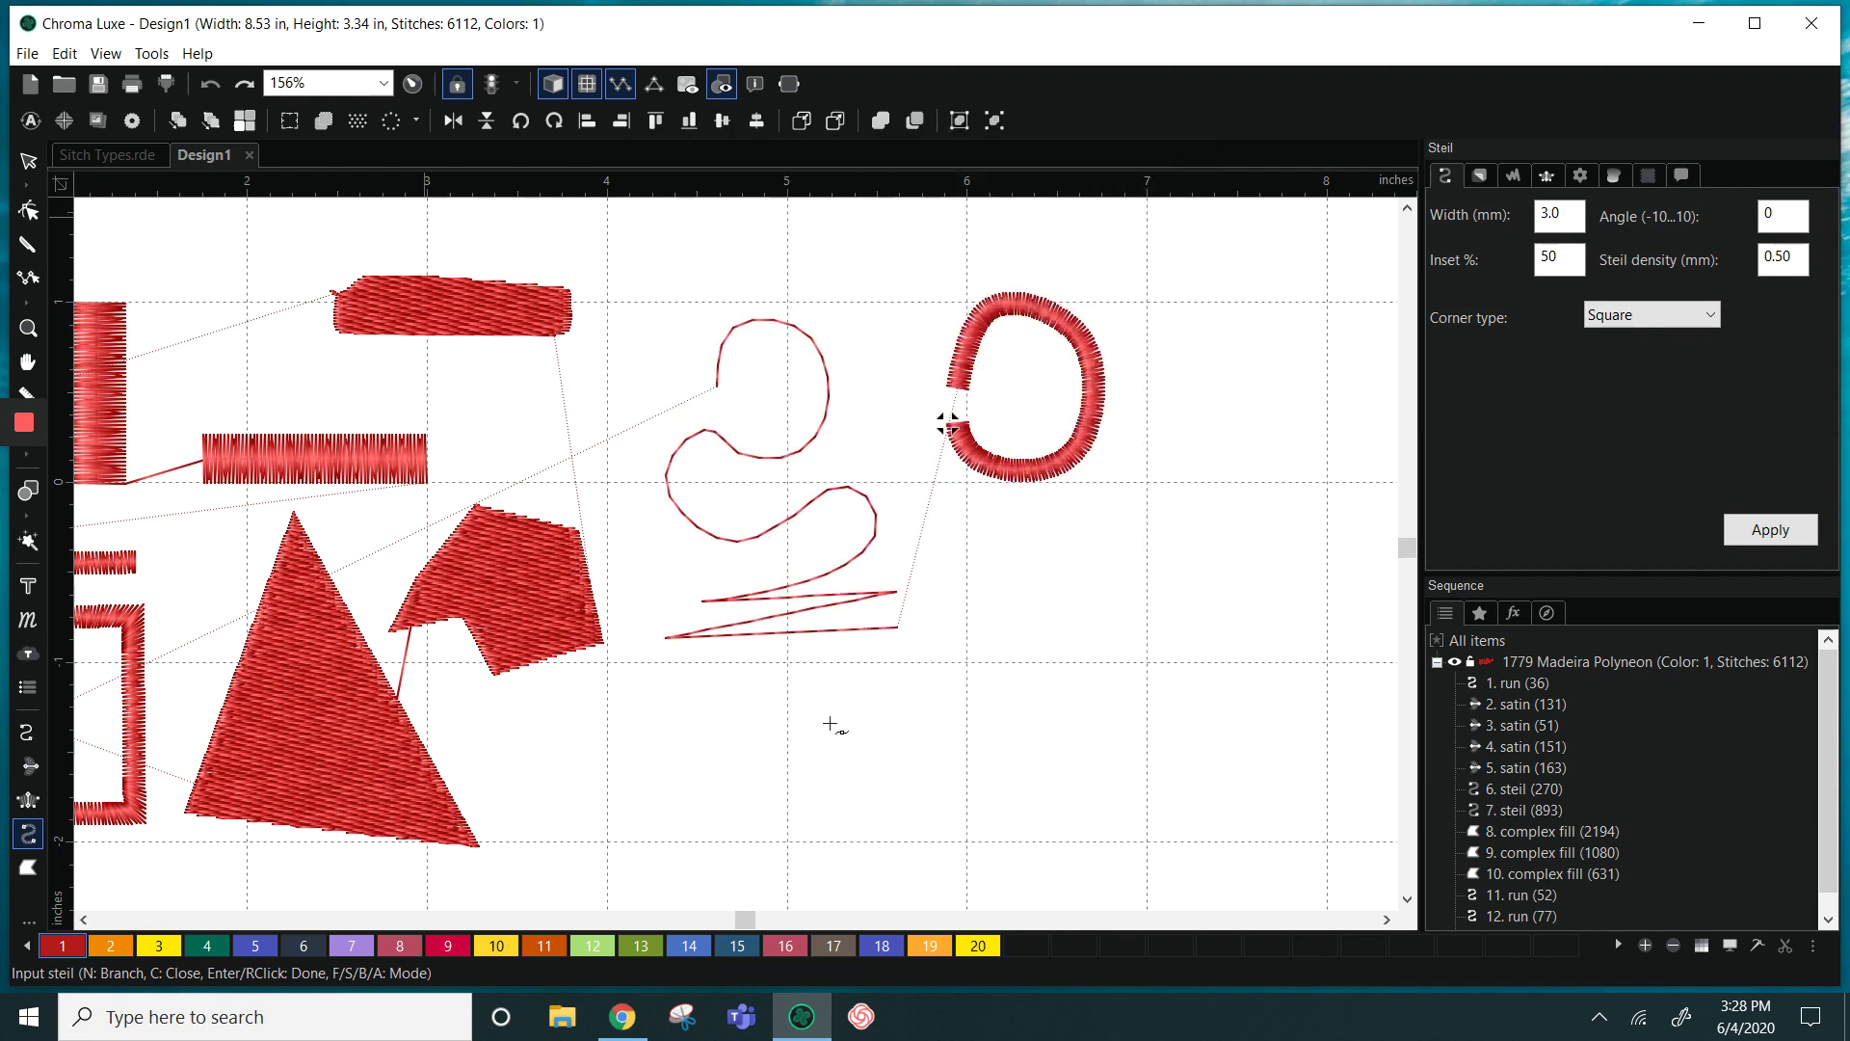
Draw a hooked Bezier steil curve below the shapes with a straight upward end
left_click(666, 766)
left_click_drag(926, 698, 1181, 777)
left_click(764, 801)
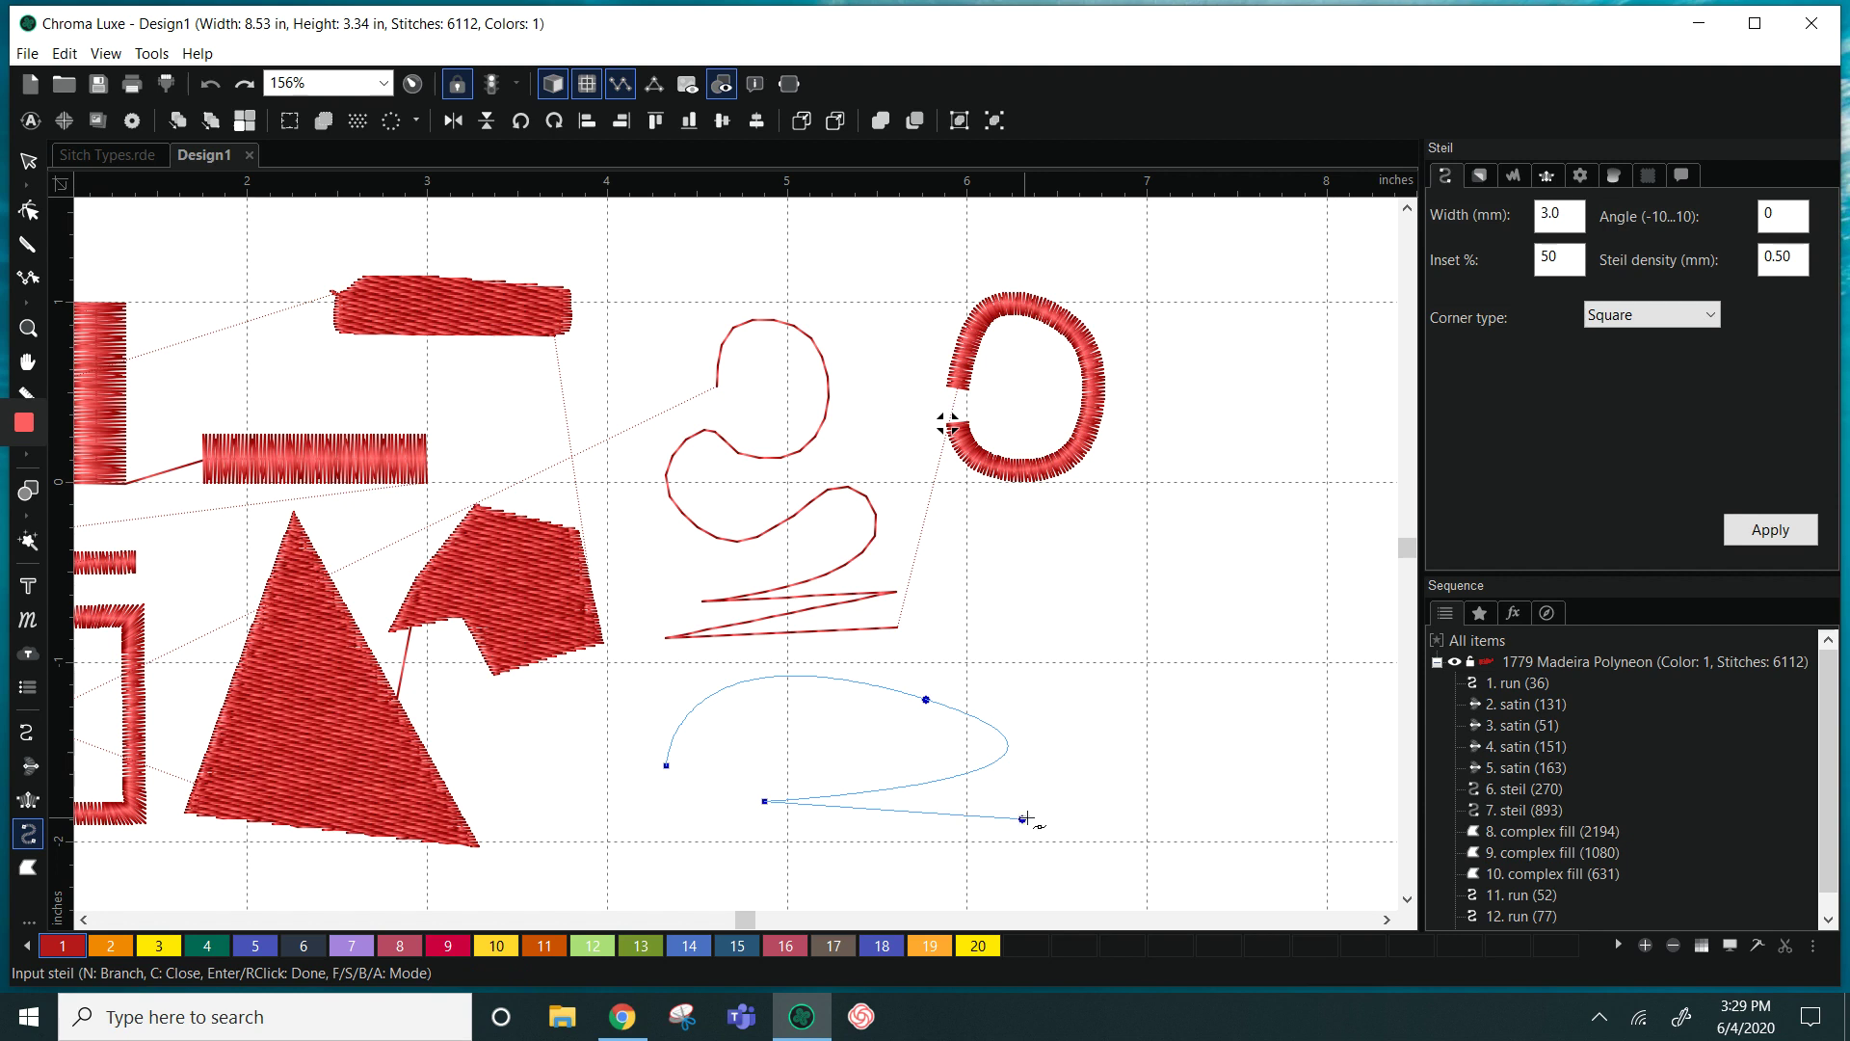
left_click_drag(1023, 818, 1243, 776)
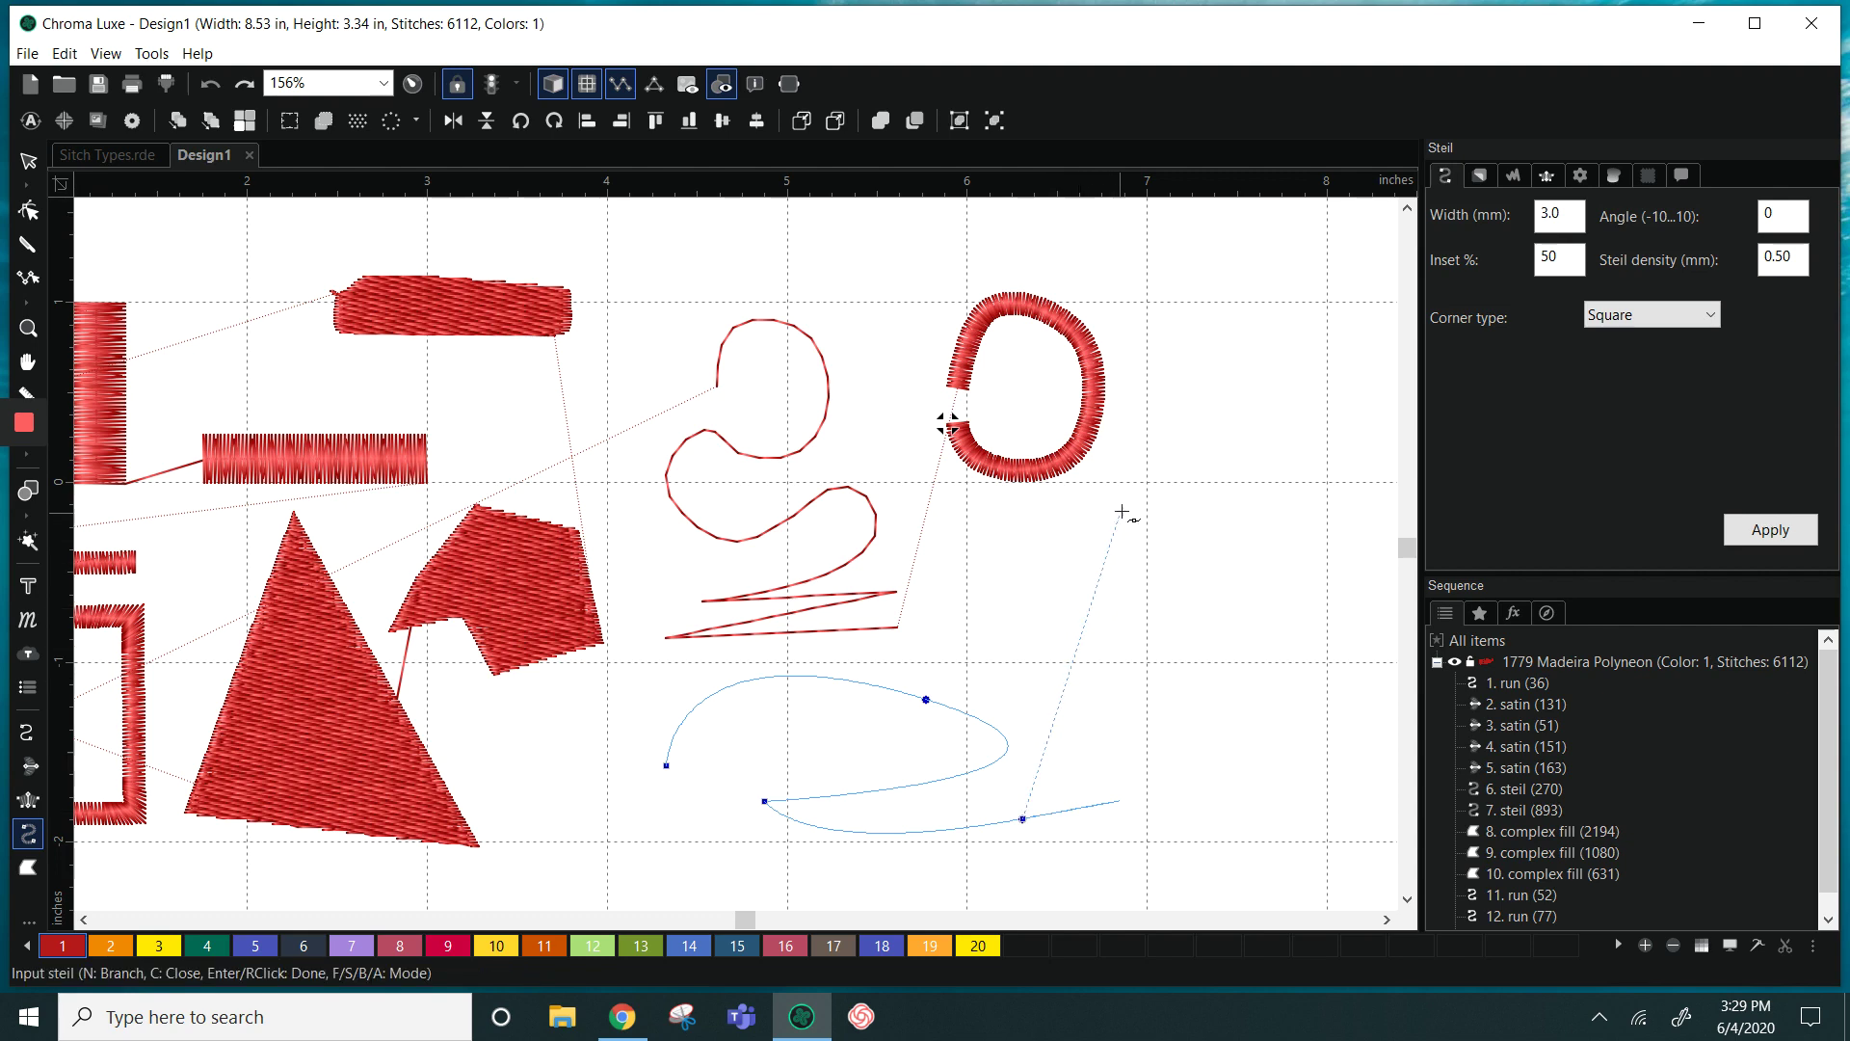
left_click(1041, 629)
right_click(1042, 628)
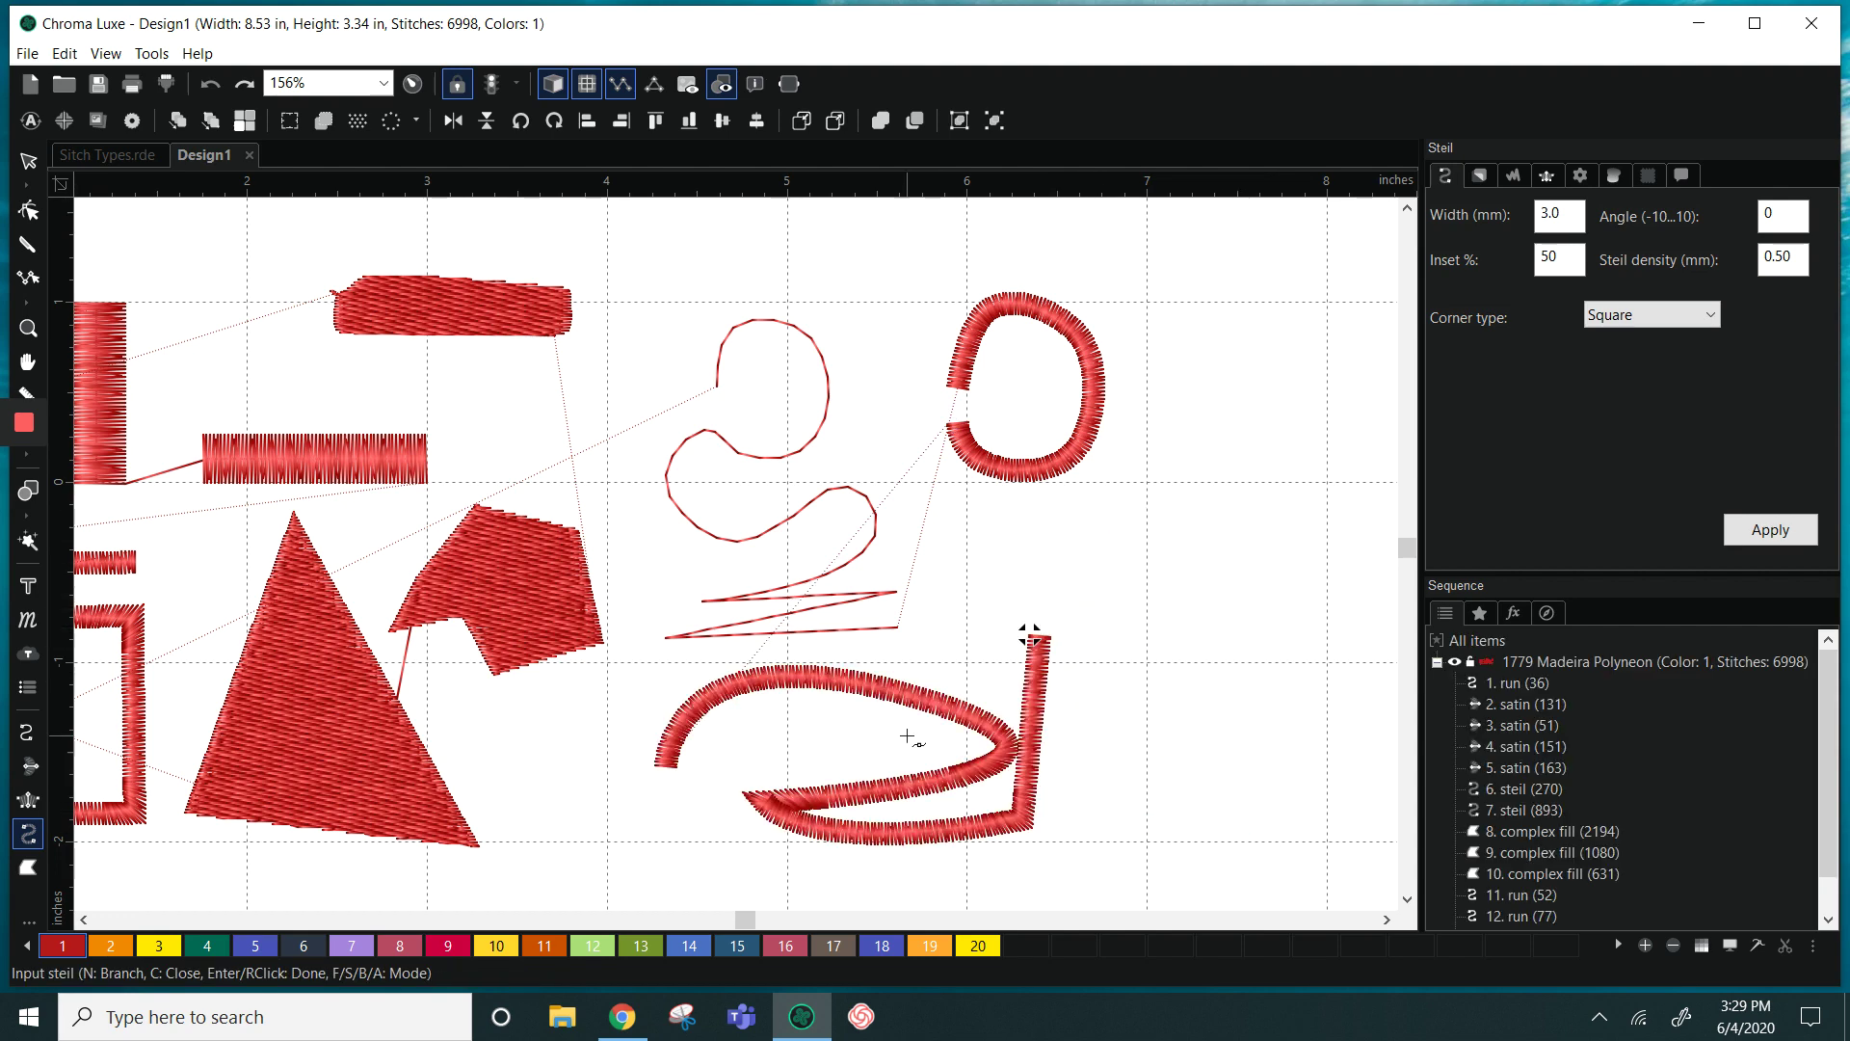
Draw a looping run line beside the ring with the Run tool
left_click(26, 735)
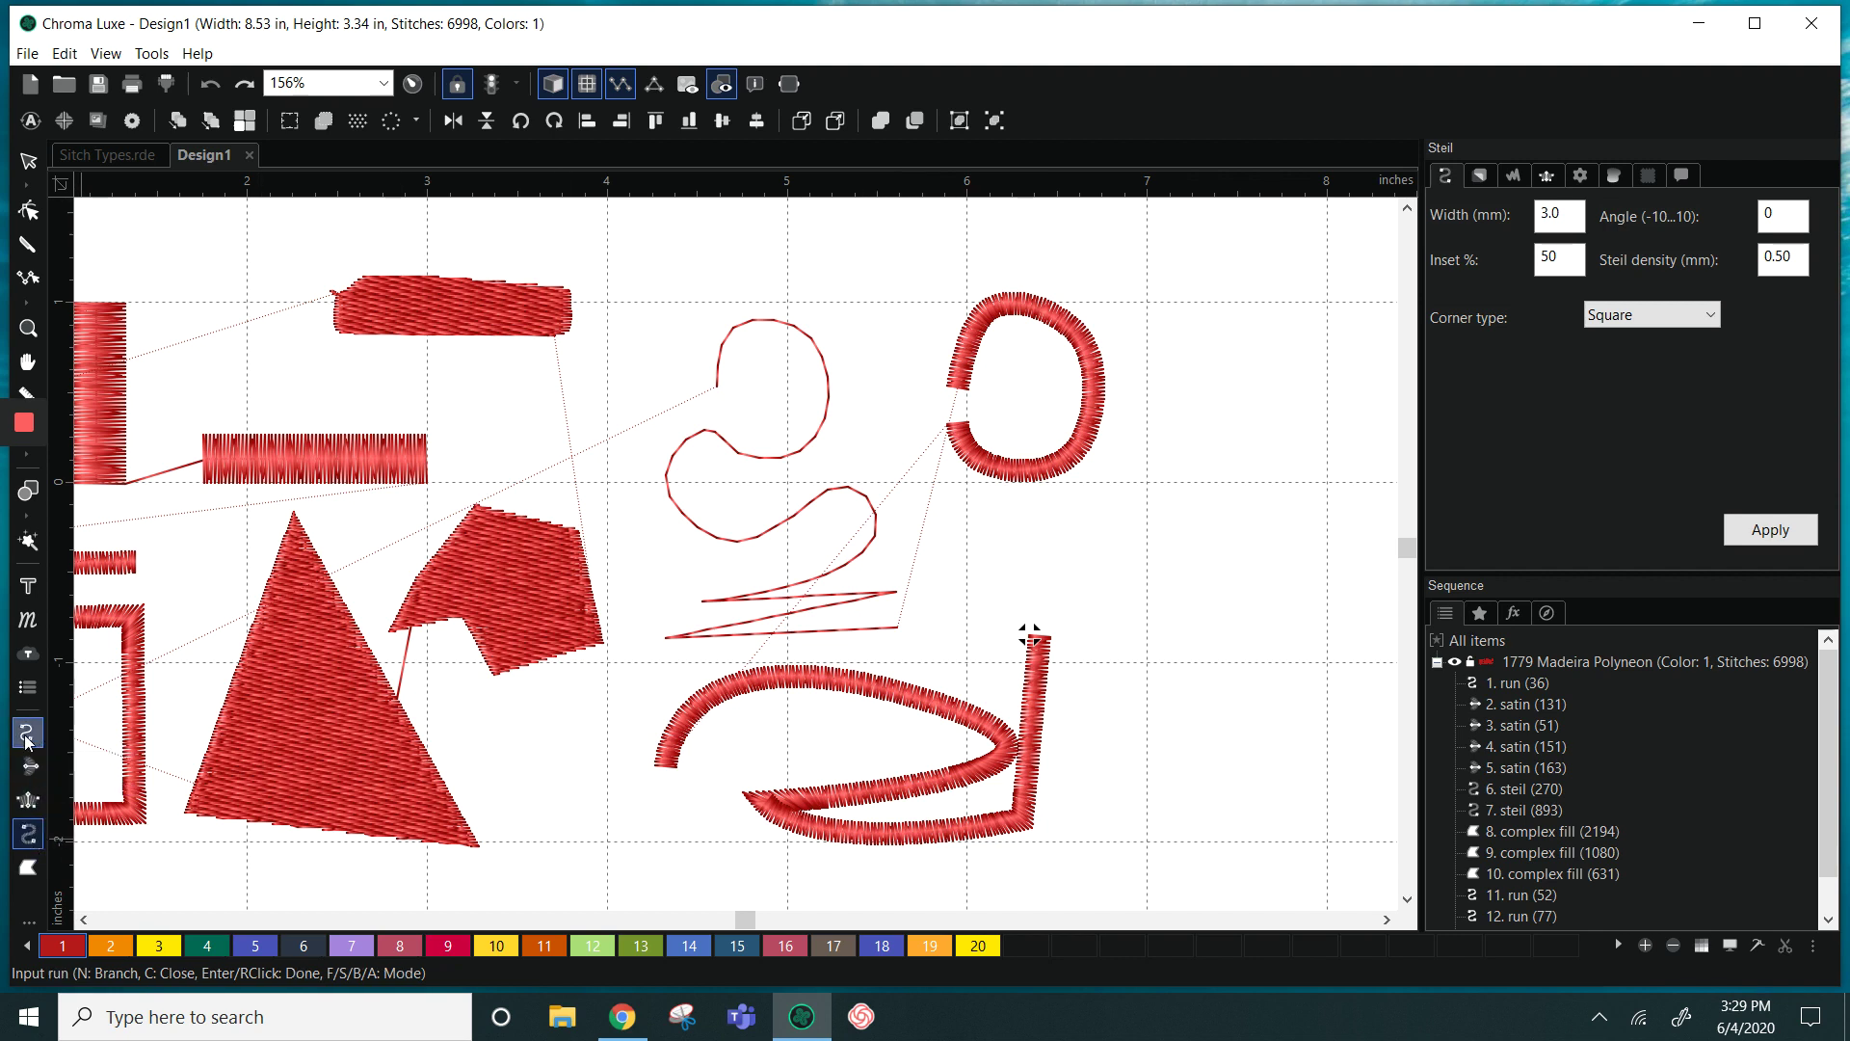
left_click(1069, 535)
left_click(1194, 428)
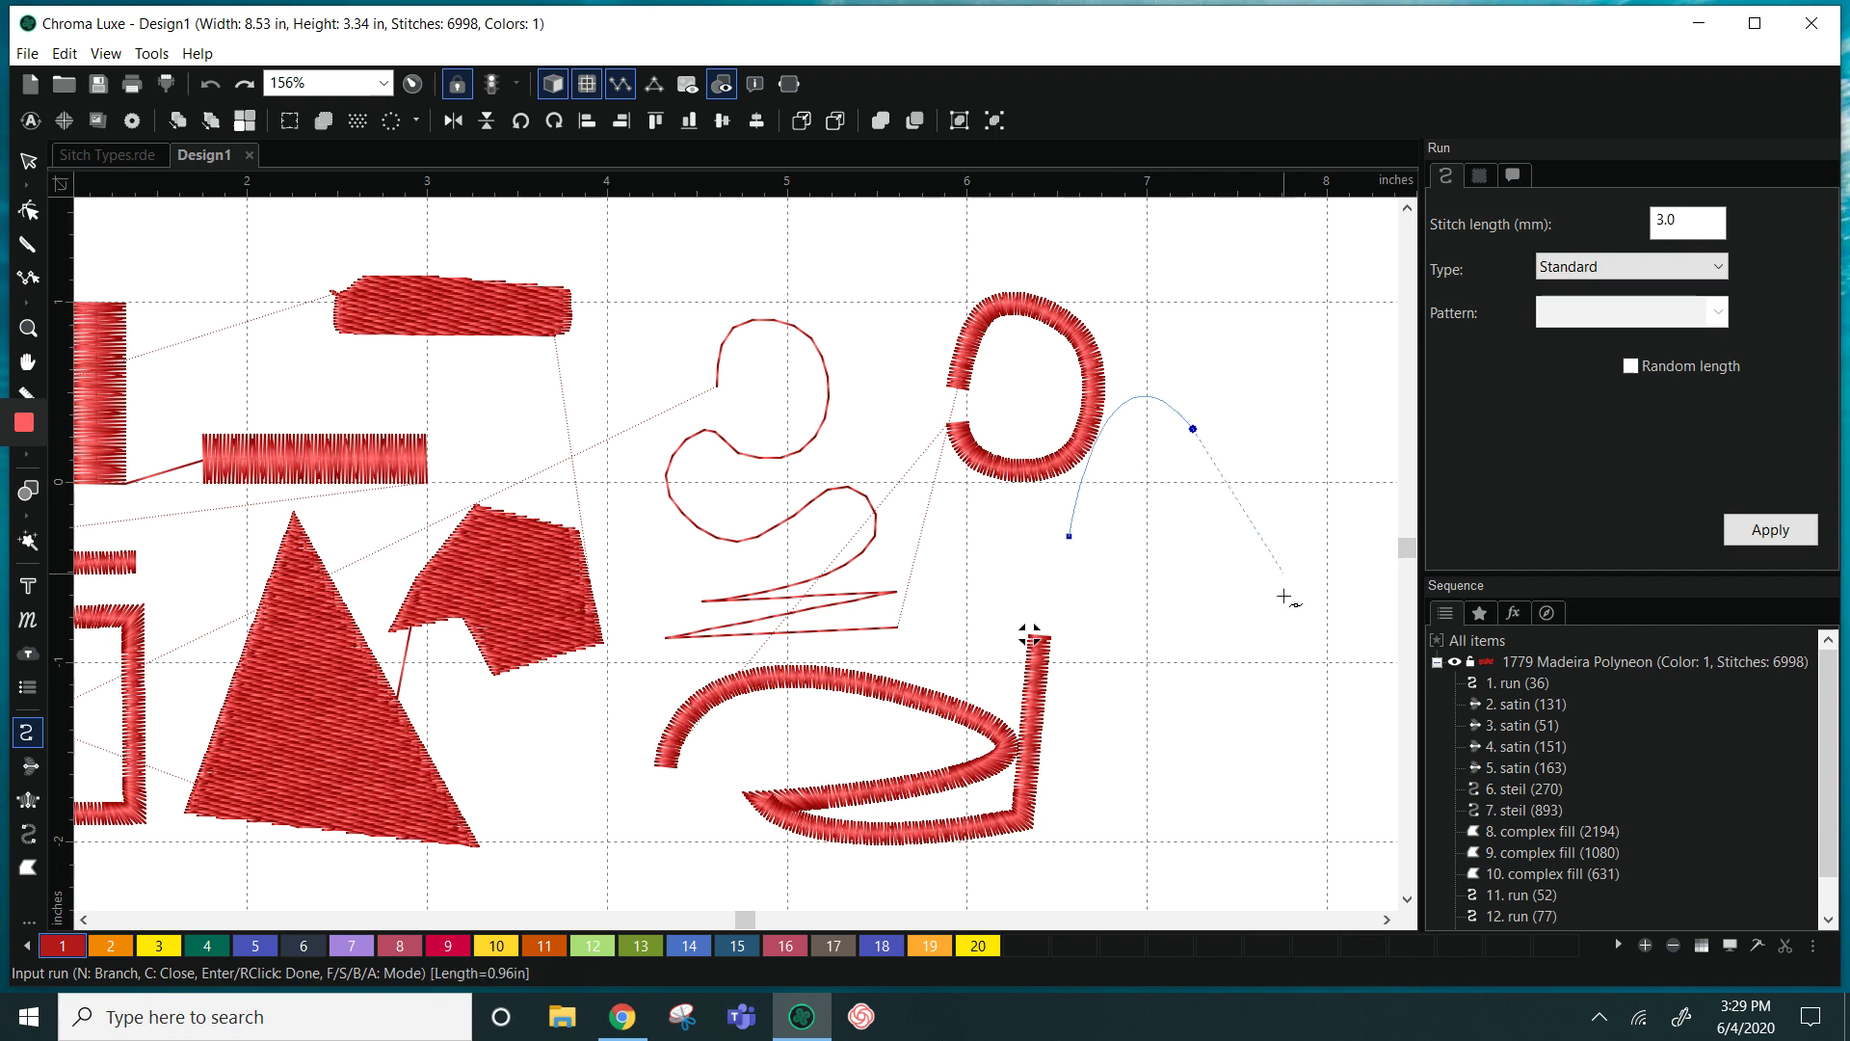
left_click(1273, 680)
right_click(1081, 559)
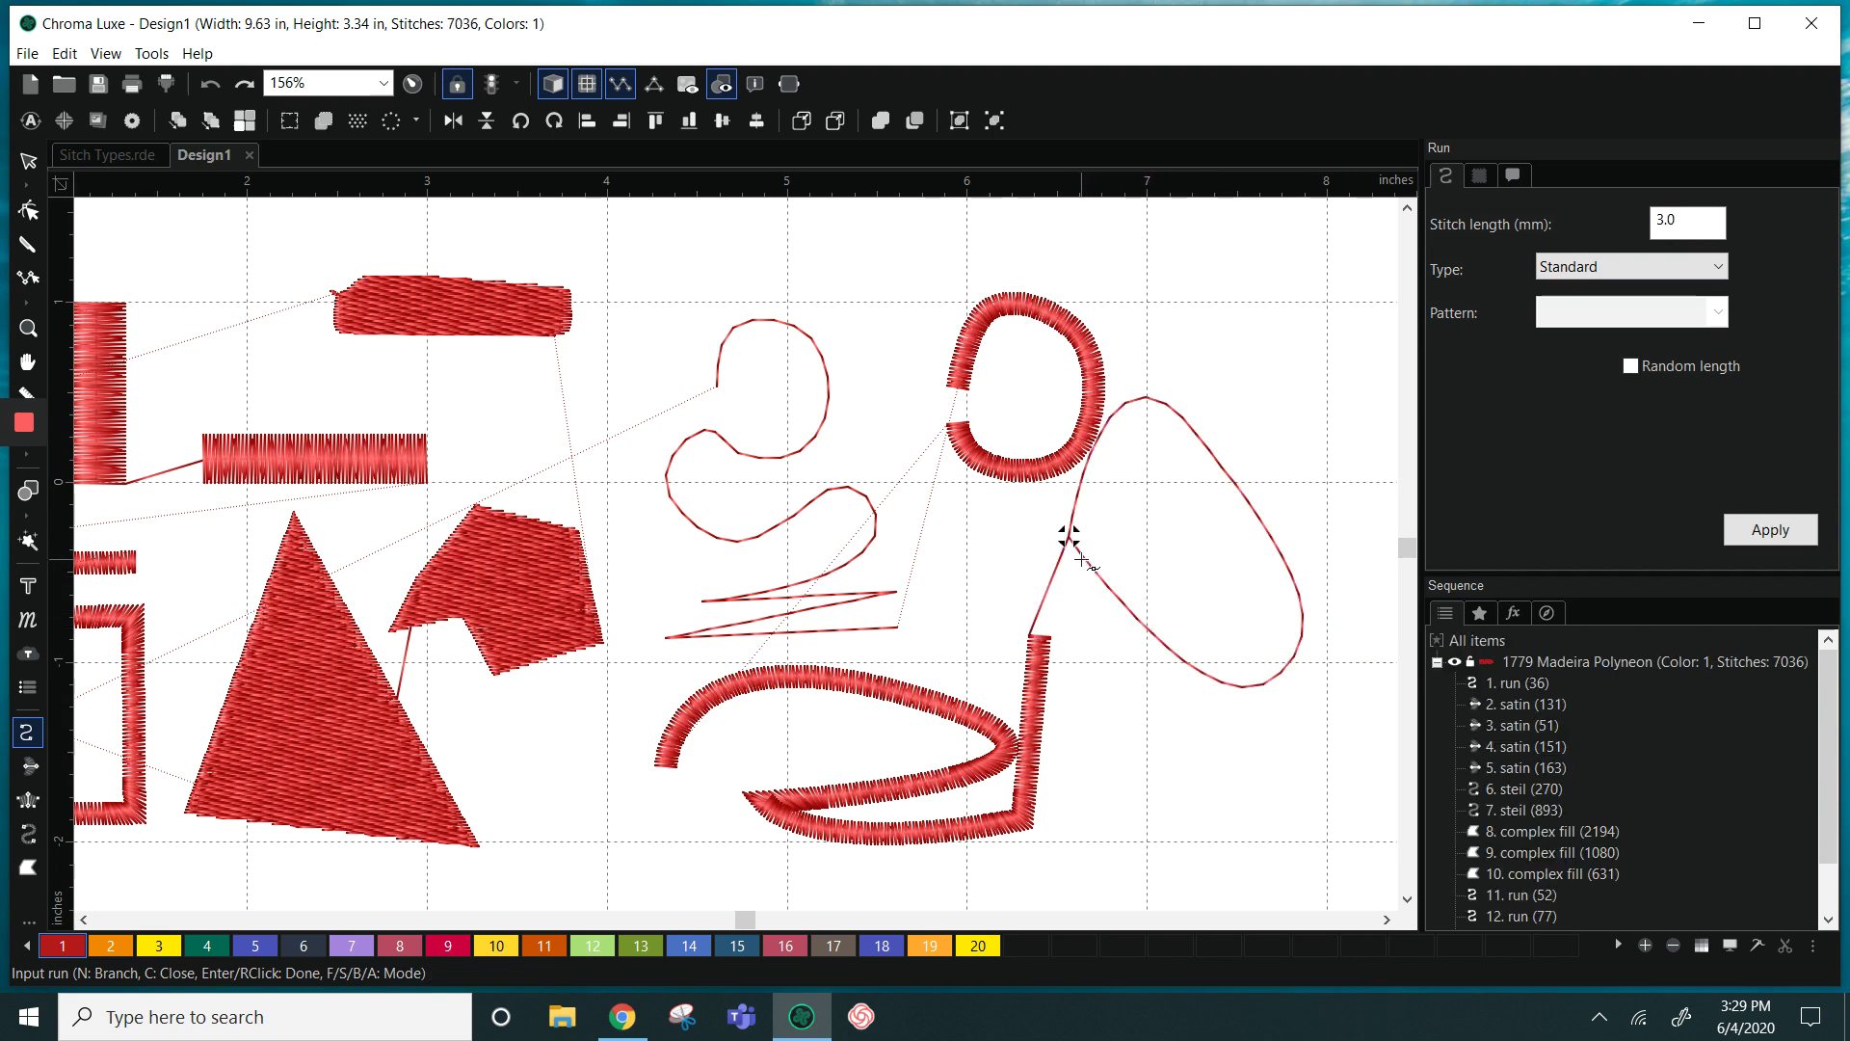
Draw an angular zigzag run below the wavy line
scroll(501, 470, "down", 3)
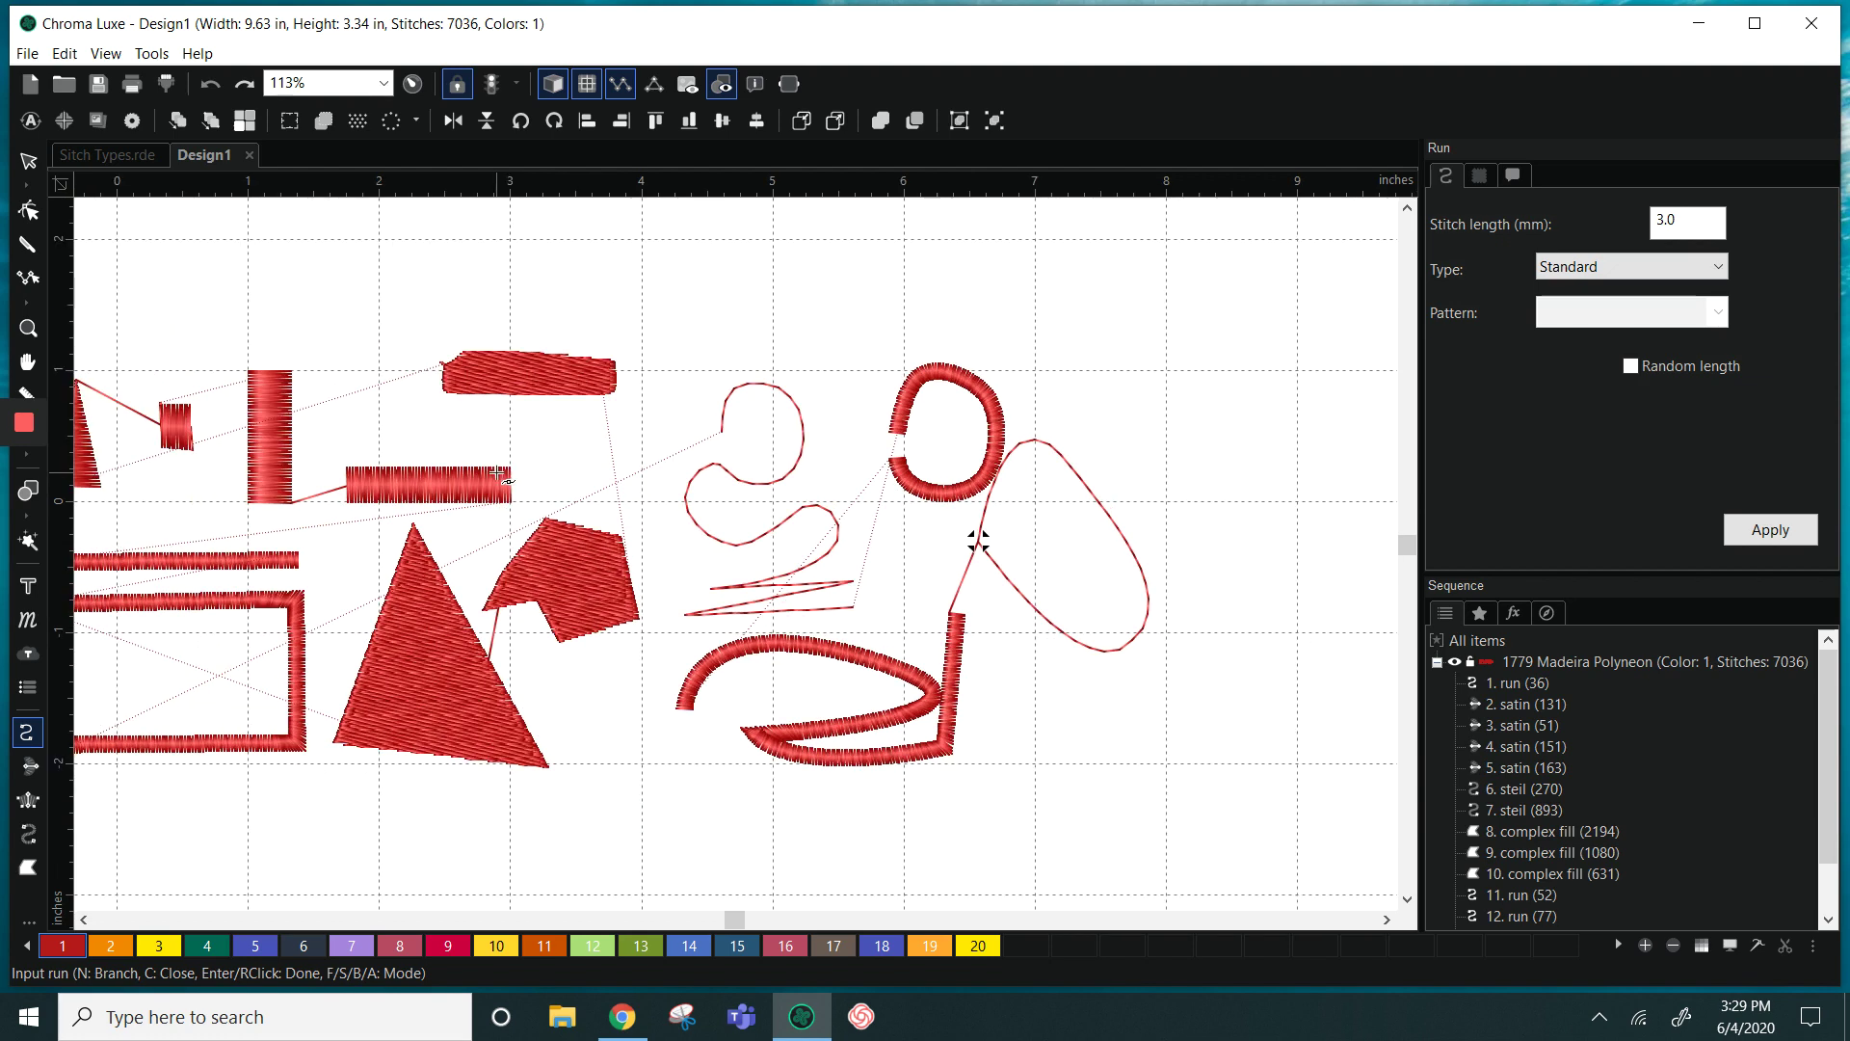
left_click_drag(561, 464, 747, 392)
scroll(599, 587, "up", 1)
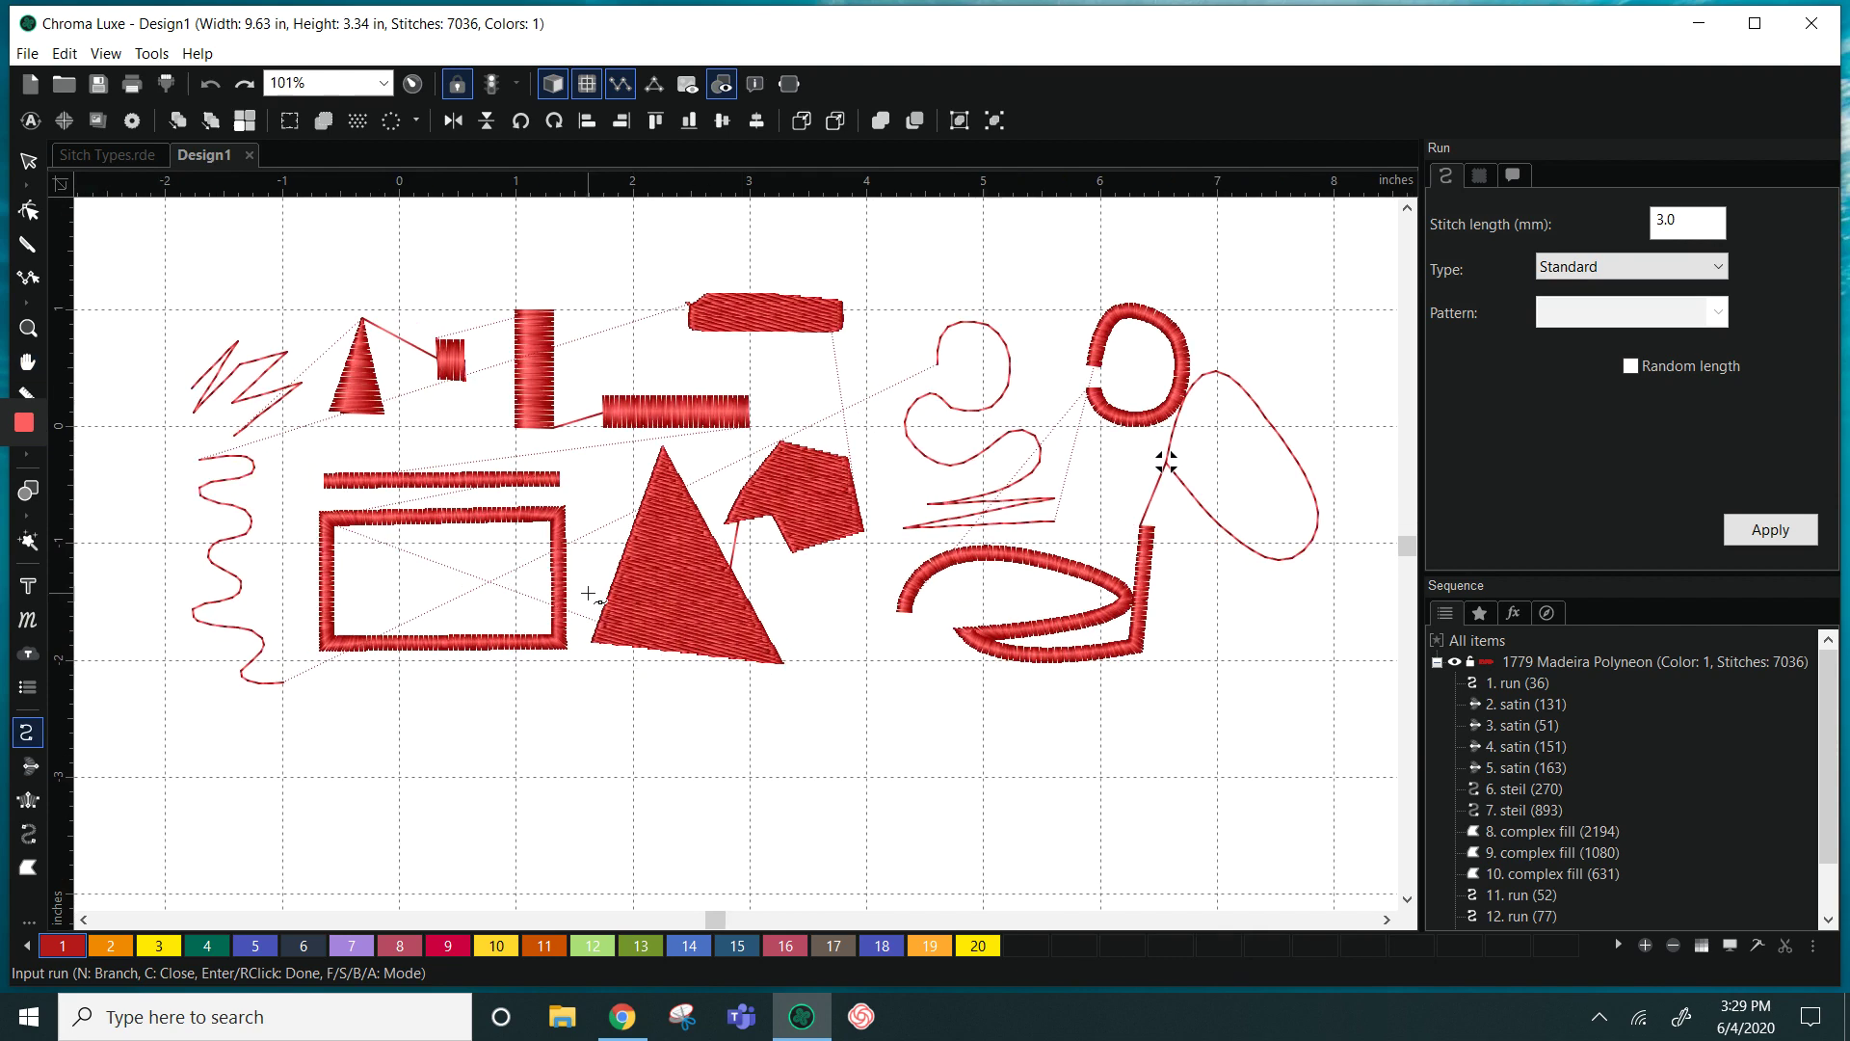
scroll(588, 593, "up", 1)
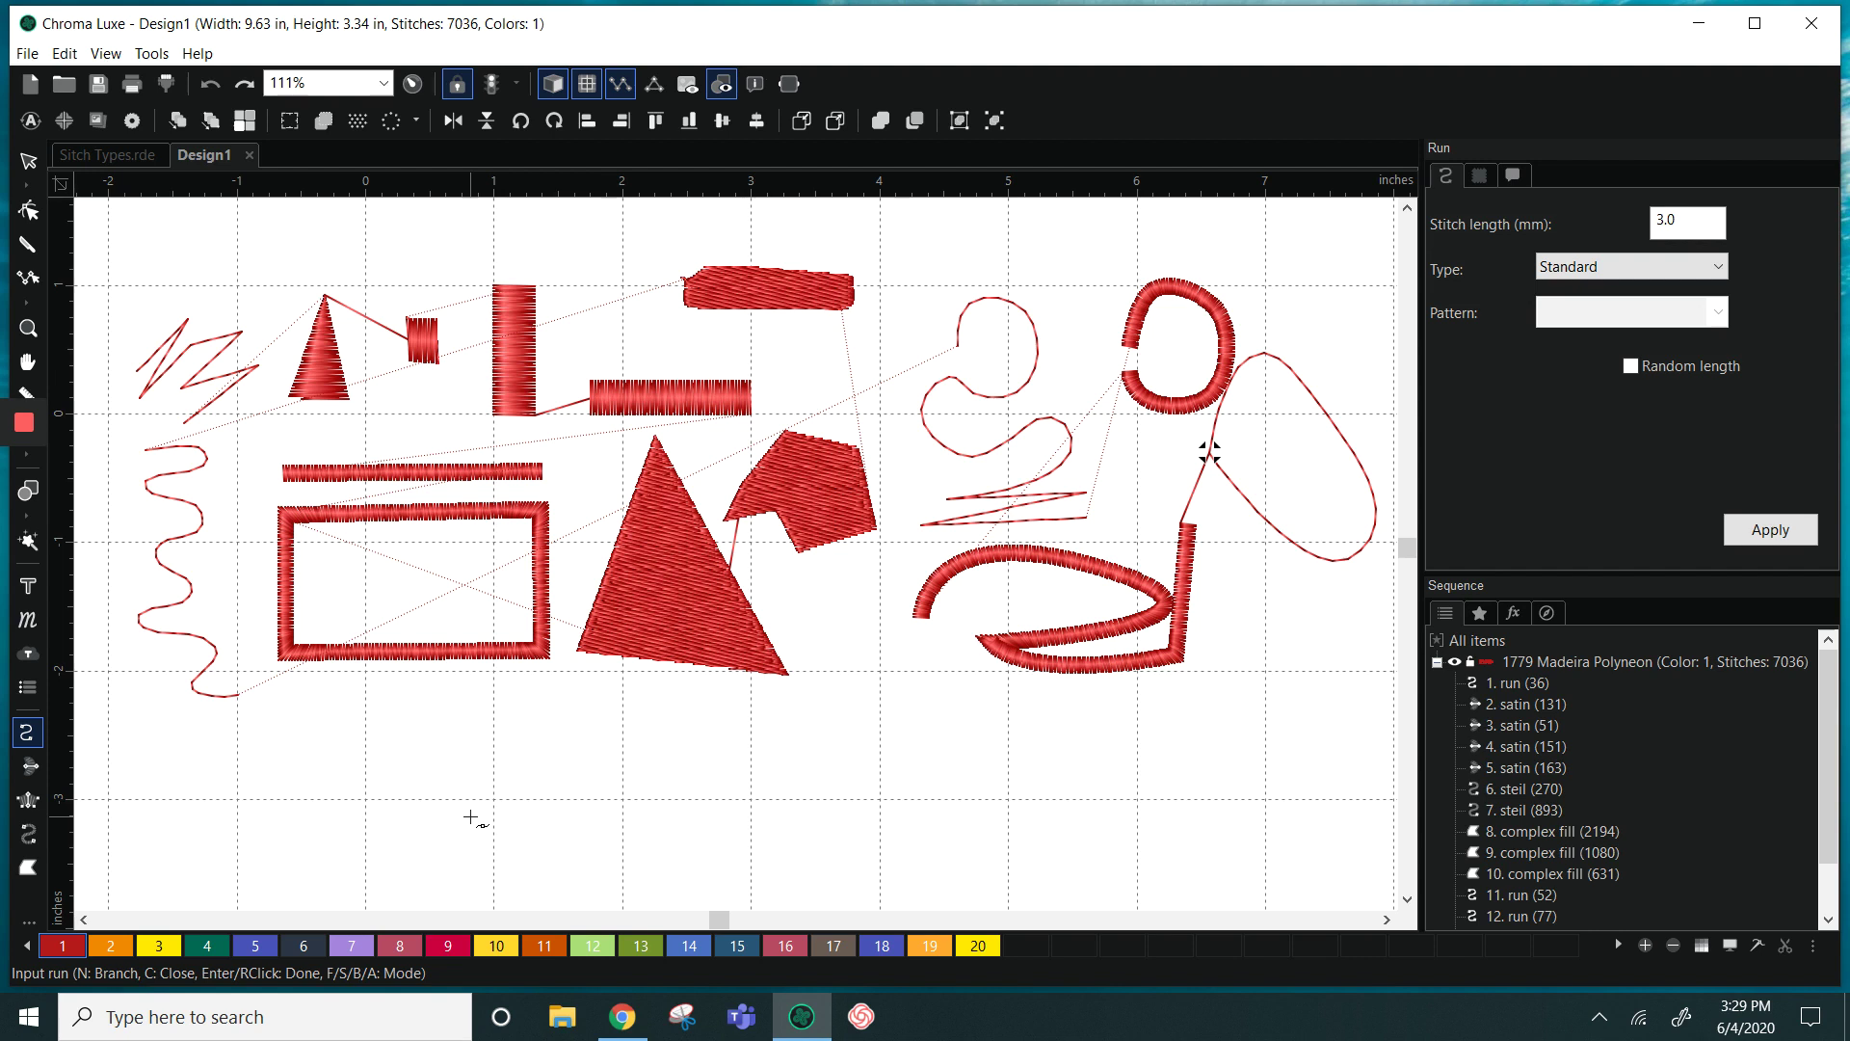
left_click(310, 748)
left_click(314, 818)
left_click(269, 777)
left_click(329, 777)
left_click(371, 721)
left_click(397, 752)
left_click(294, 790)
left_click(341, 871)
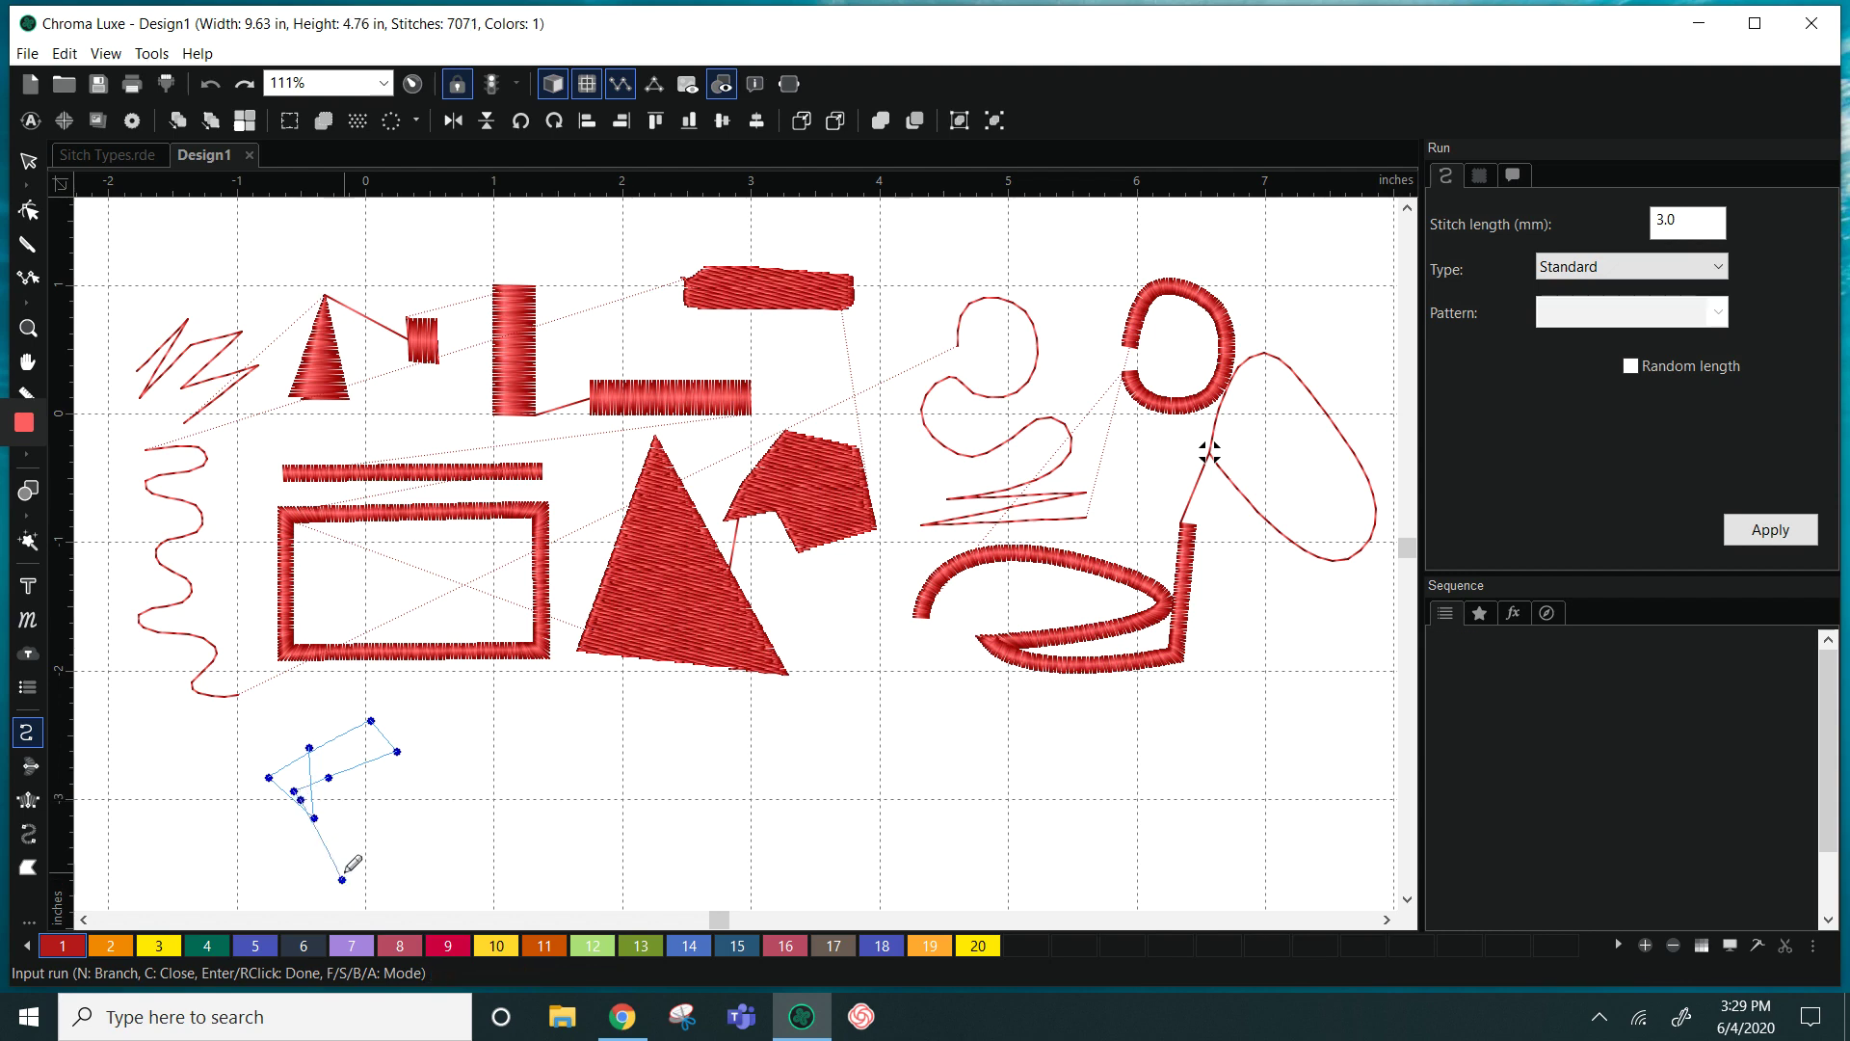
key("Return")
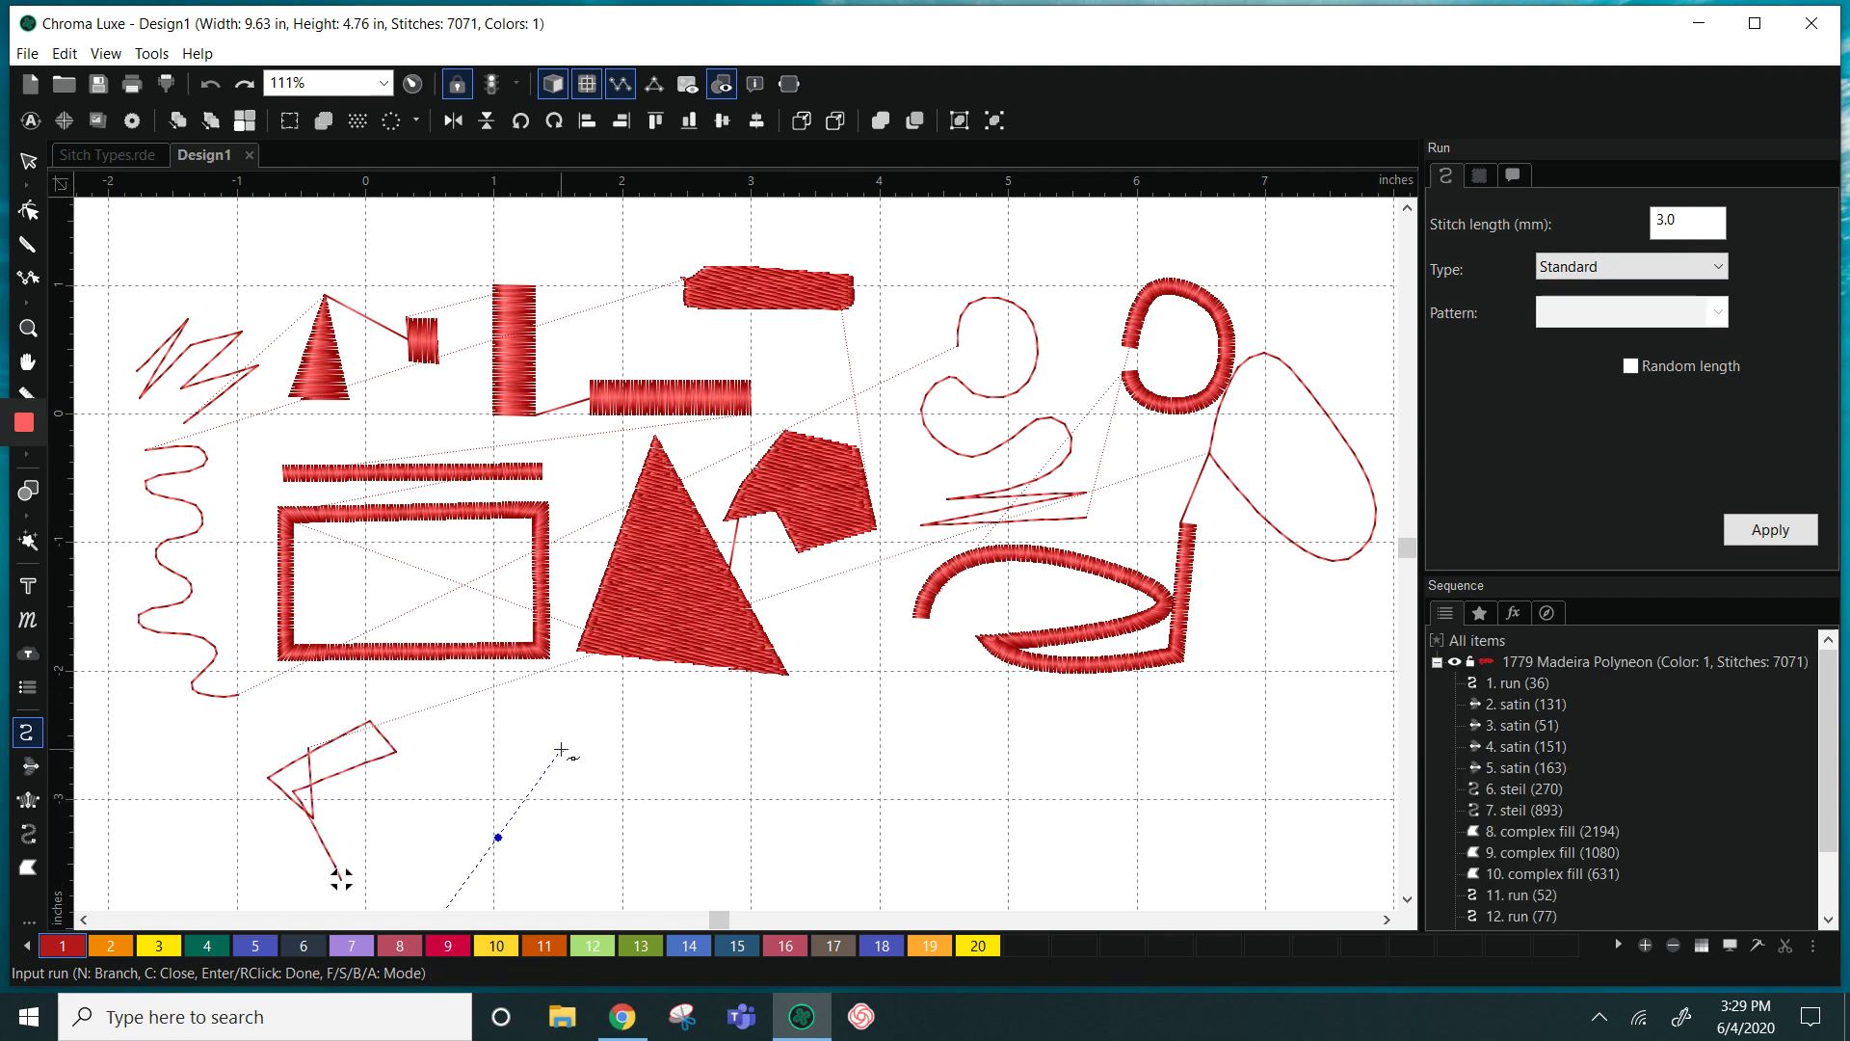
Add a short curved run that loops back down beside it
left_click(663, 734)
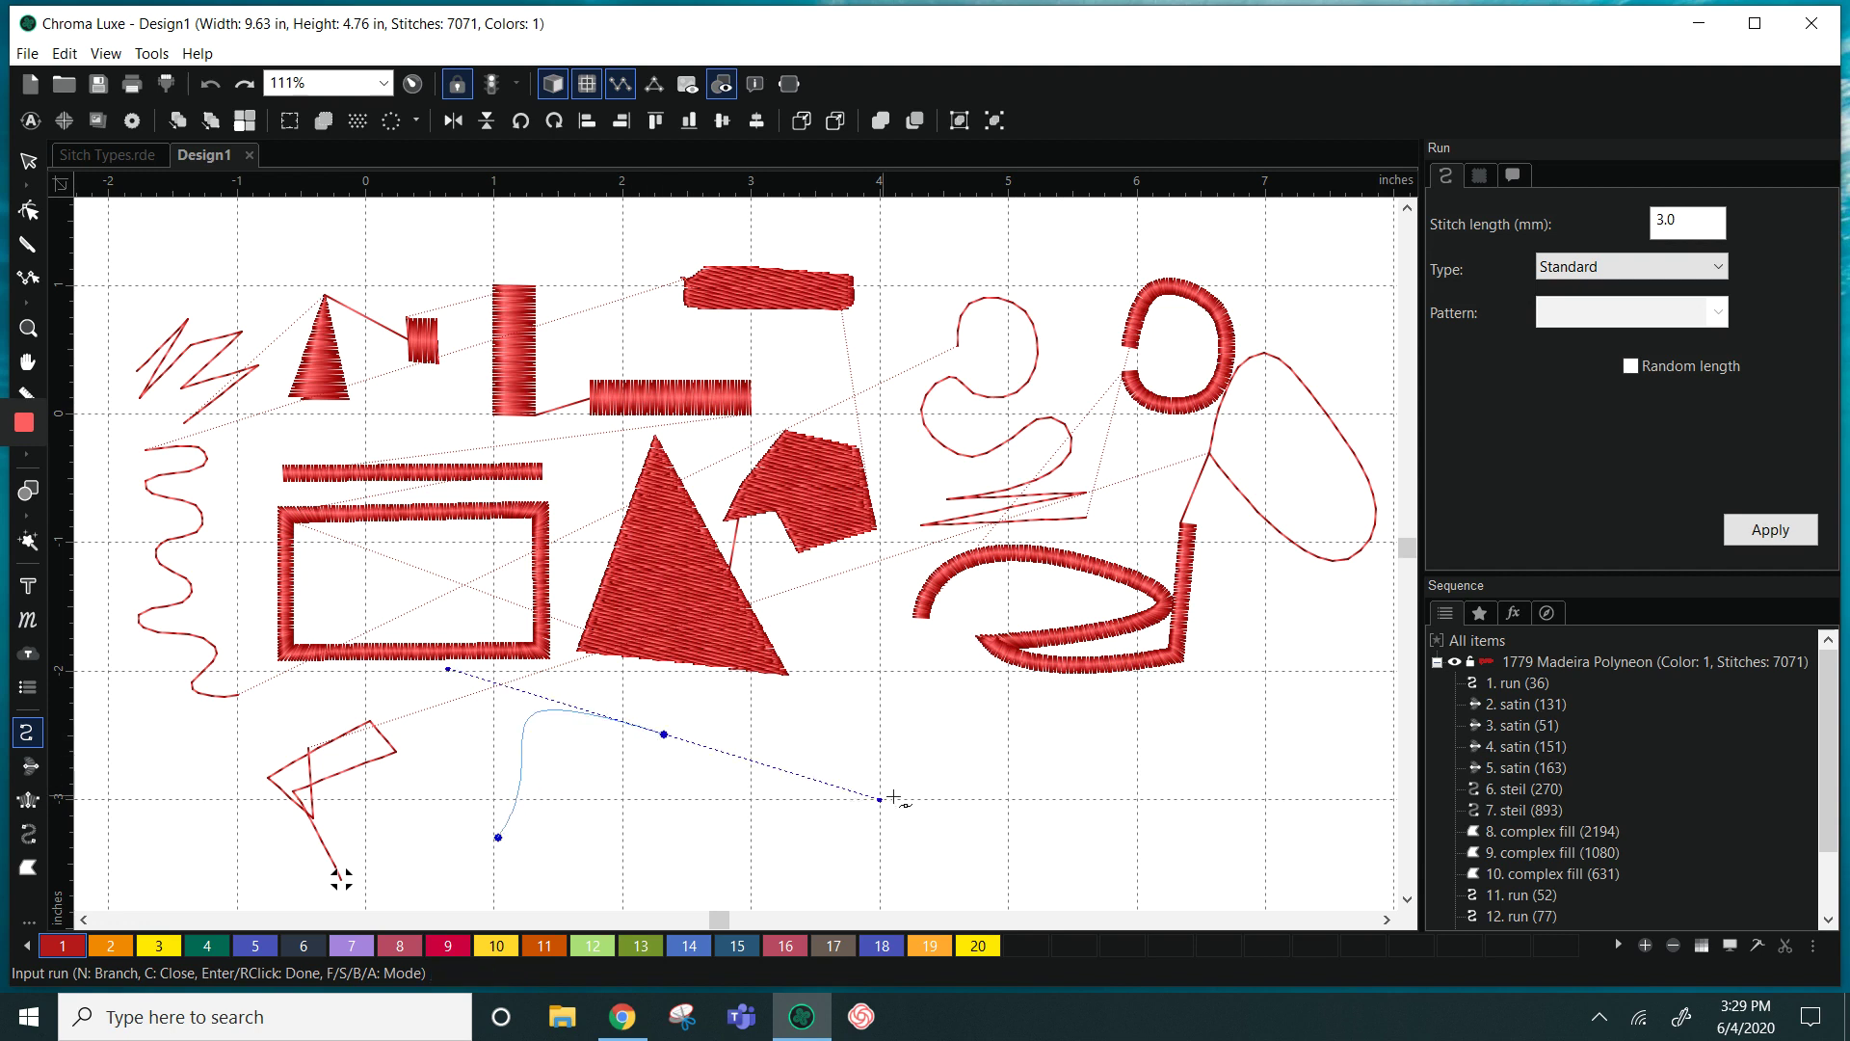
left_click(668, 846)
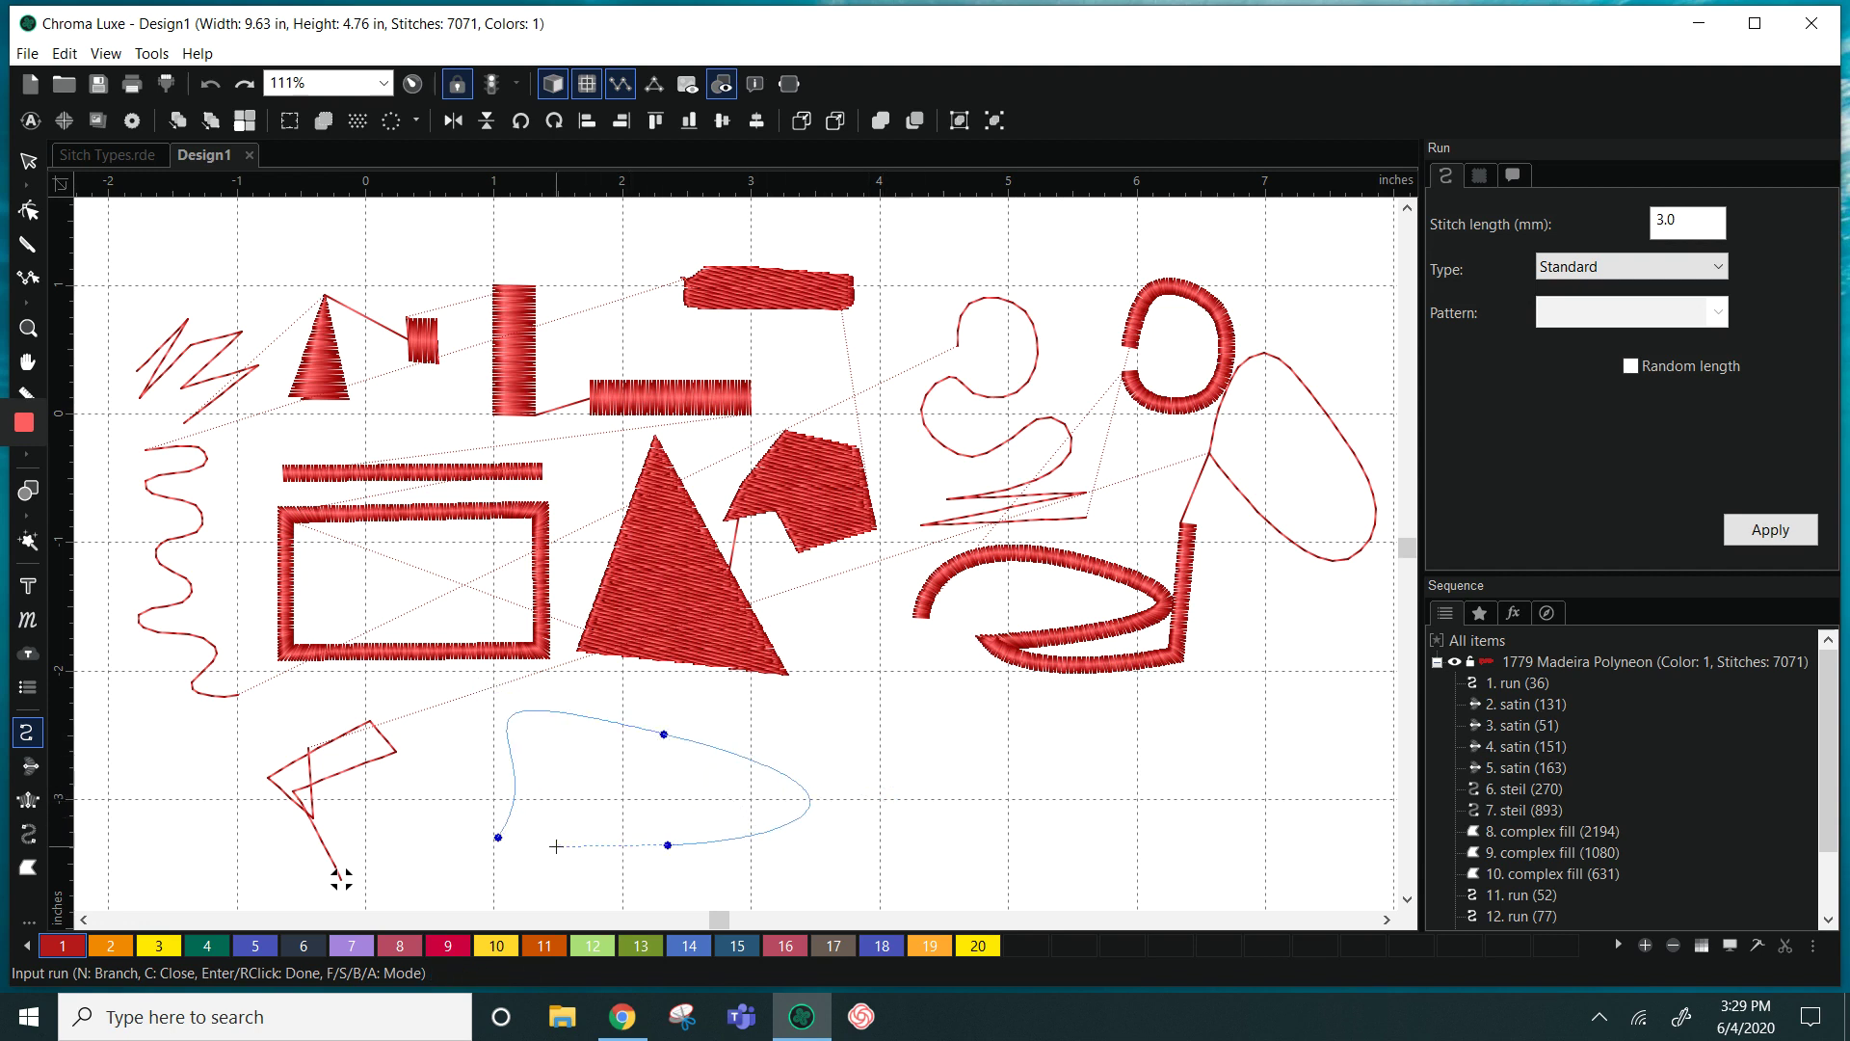
left_click(662, 833)
key("Return")
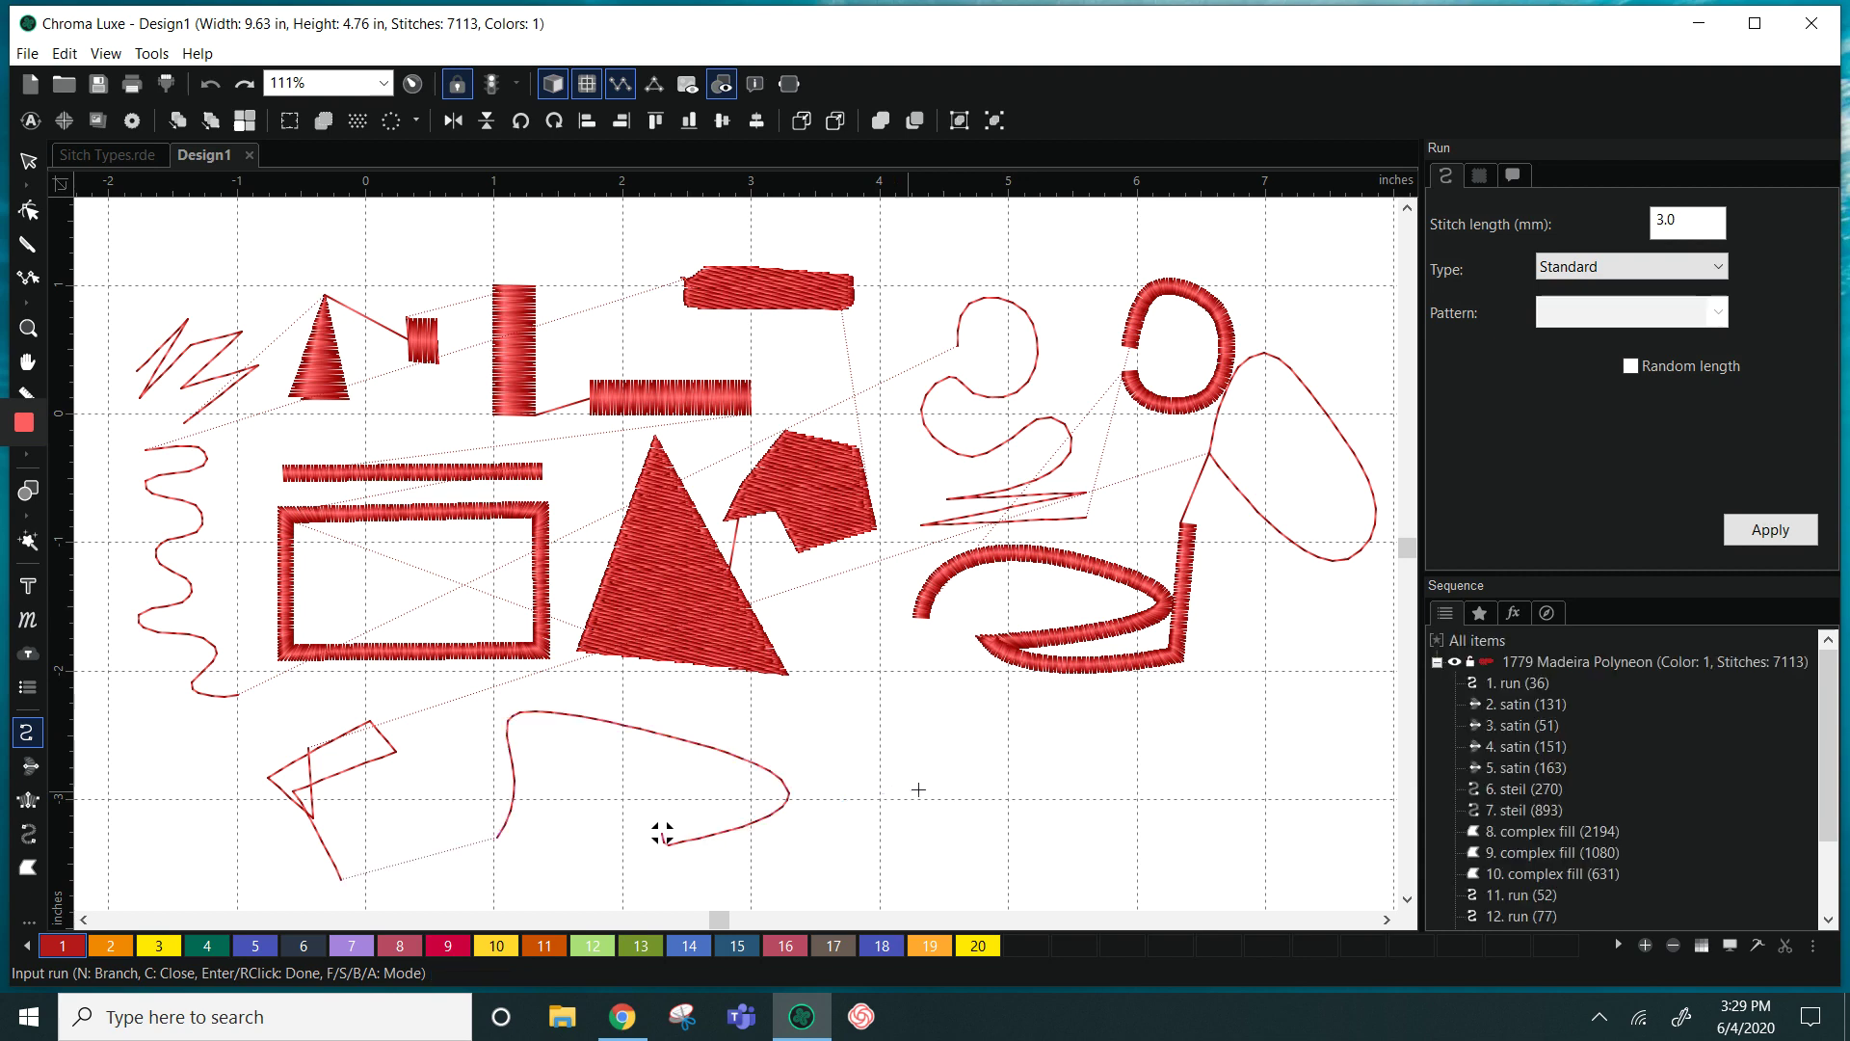
Draw a curving run at the lower right, finishing with a freehand stretch
left_click(1031, 716)
left_click(890, 798)
left_click(941, 825)
left_click(1009, 829)
left_click(1071, 792)
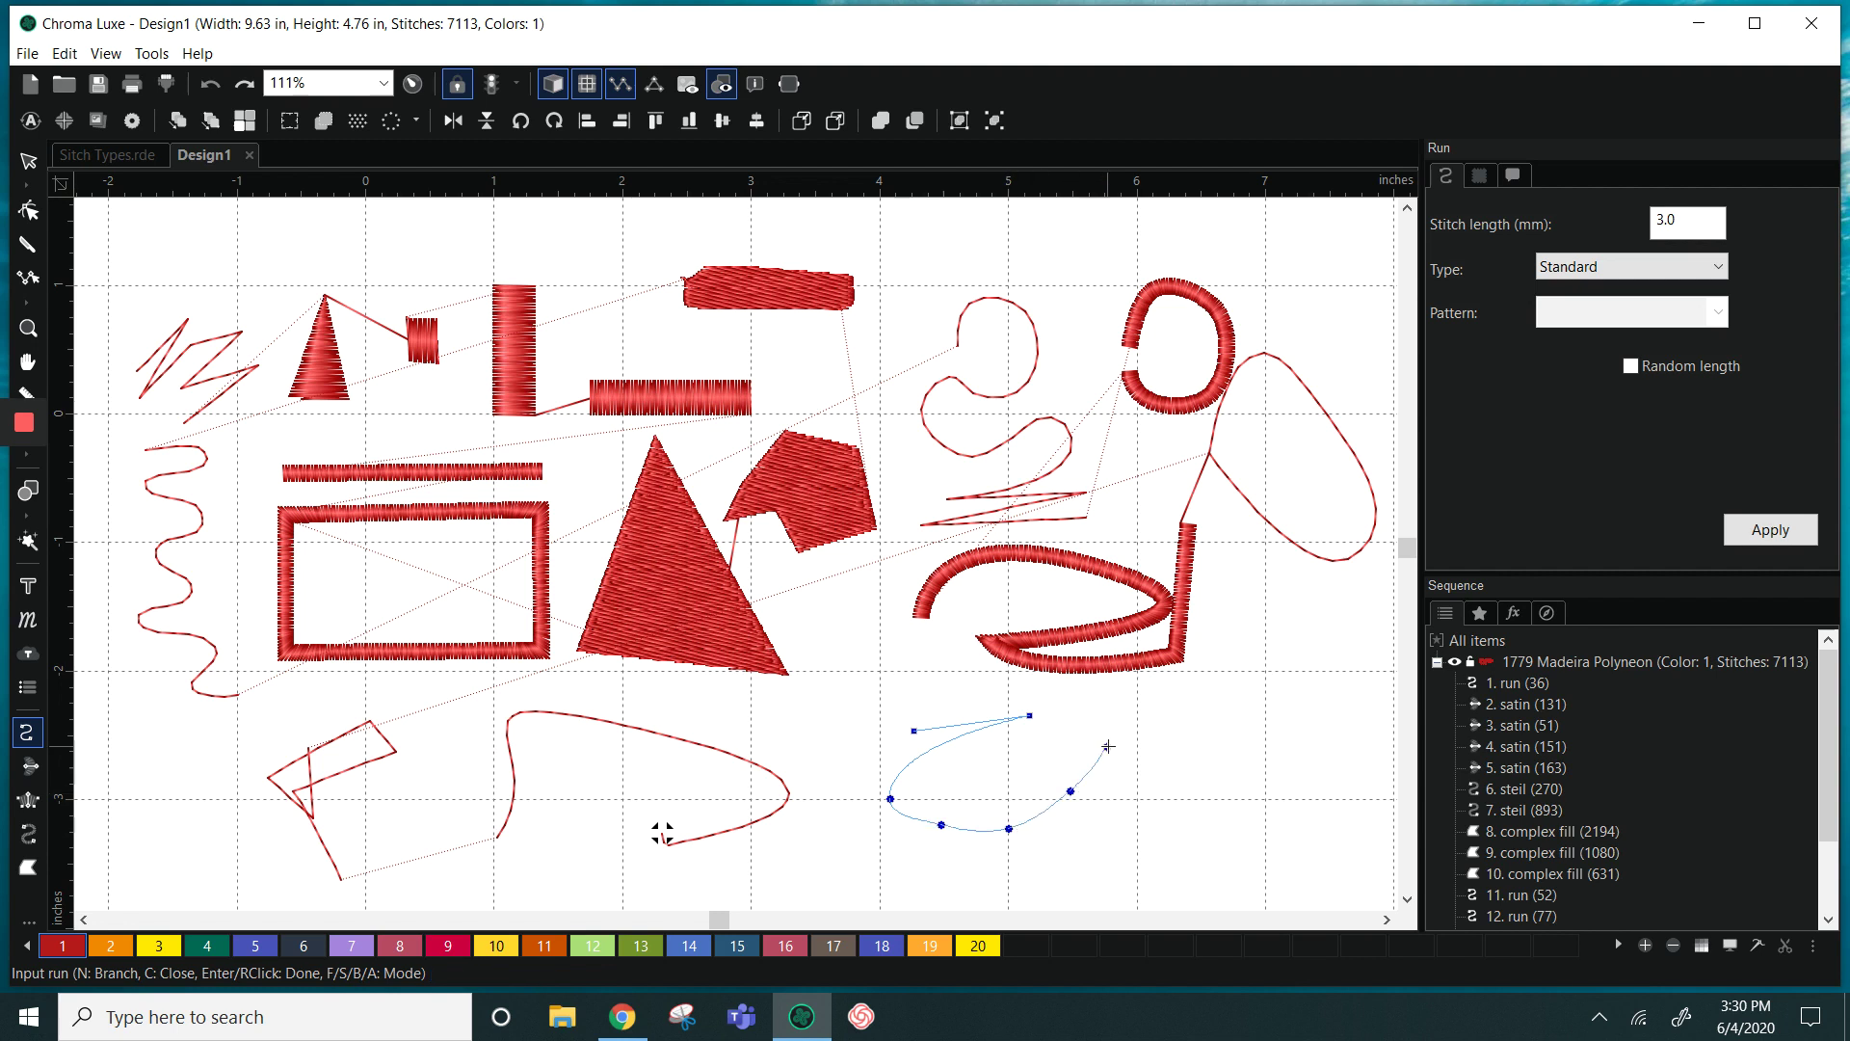
left_click(1107, 747)
left_click(1173, 773)
left_click(1177, 811)
left_click_drag(1293, 726, 1364, 829)
key("f")
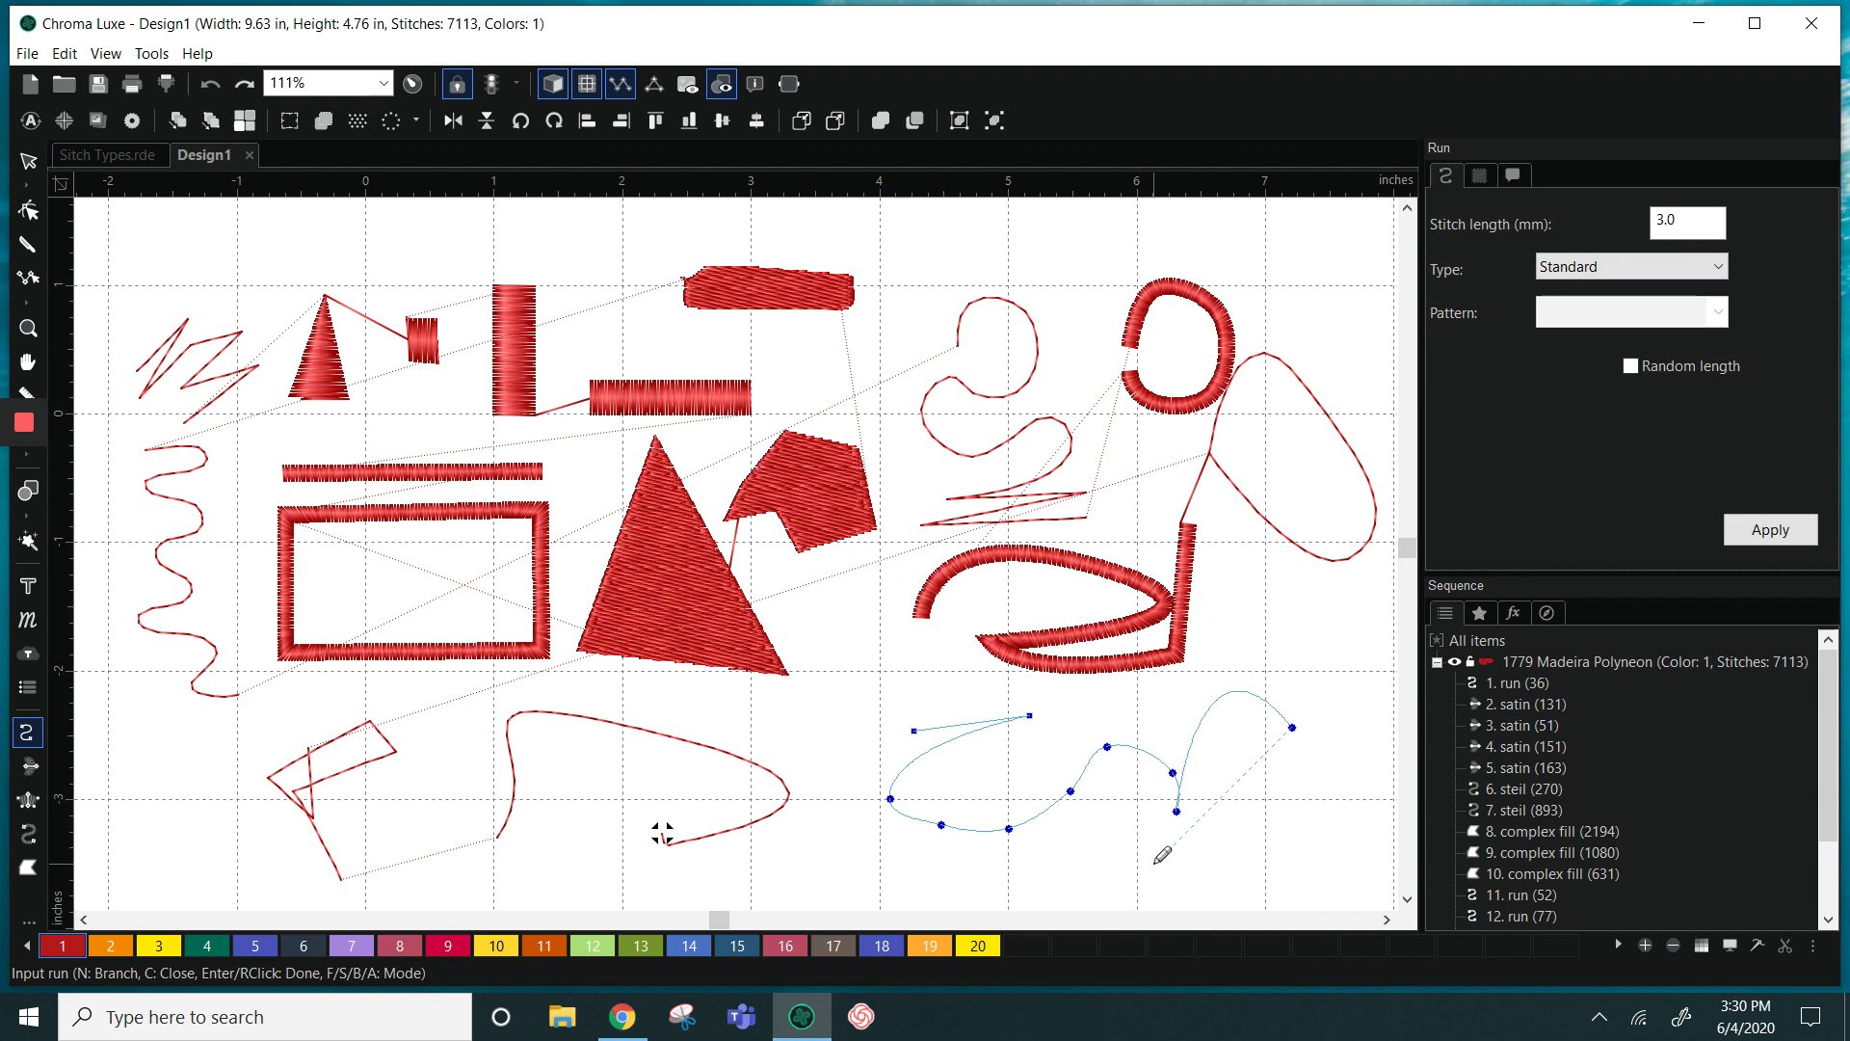
mouse_move(1154, 863)
left_mouse_down()
mouse_move(1007, 860)
mouse_move(846, 814)
mouse_move(868, 685)
left_mouse_up()
key("Return")
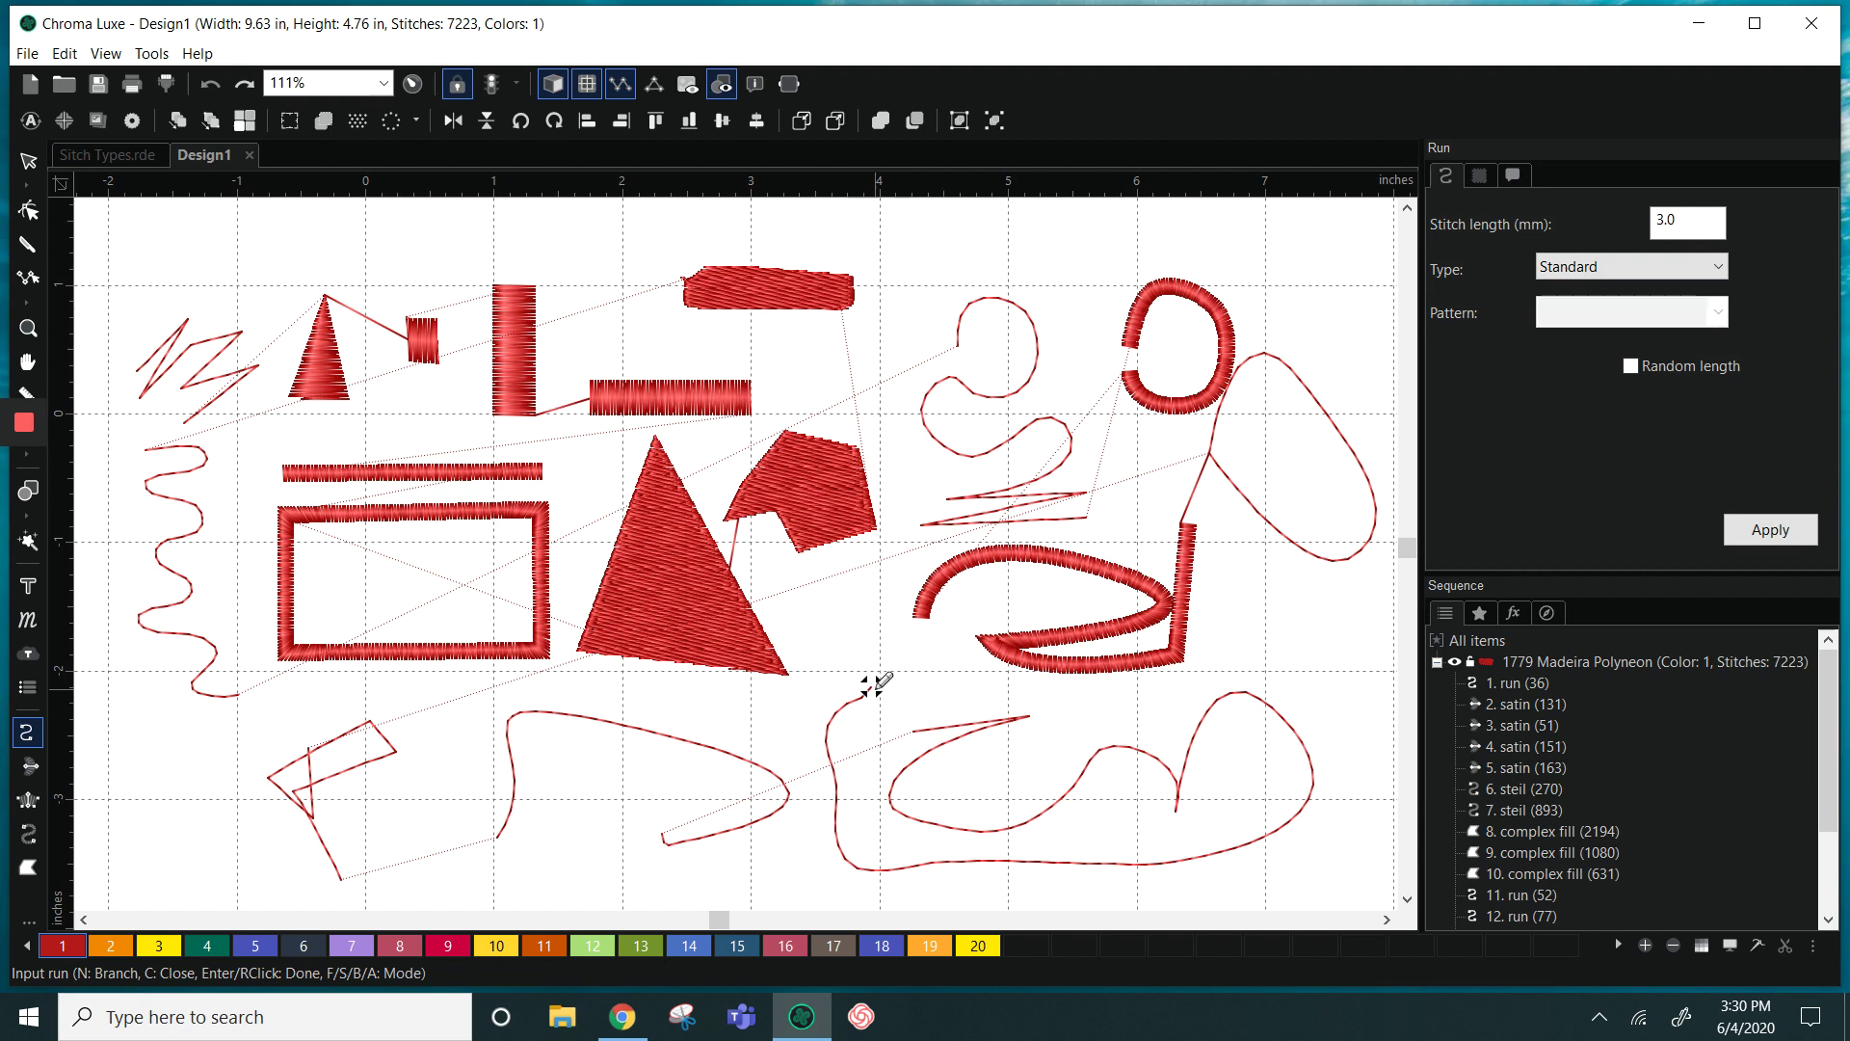